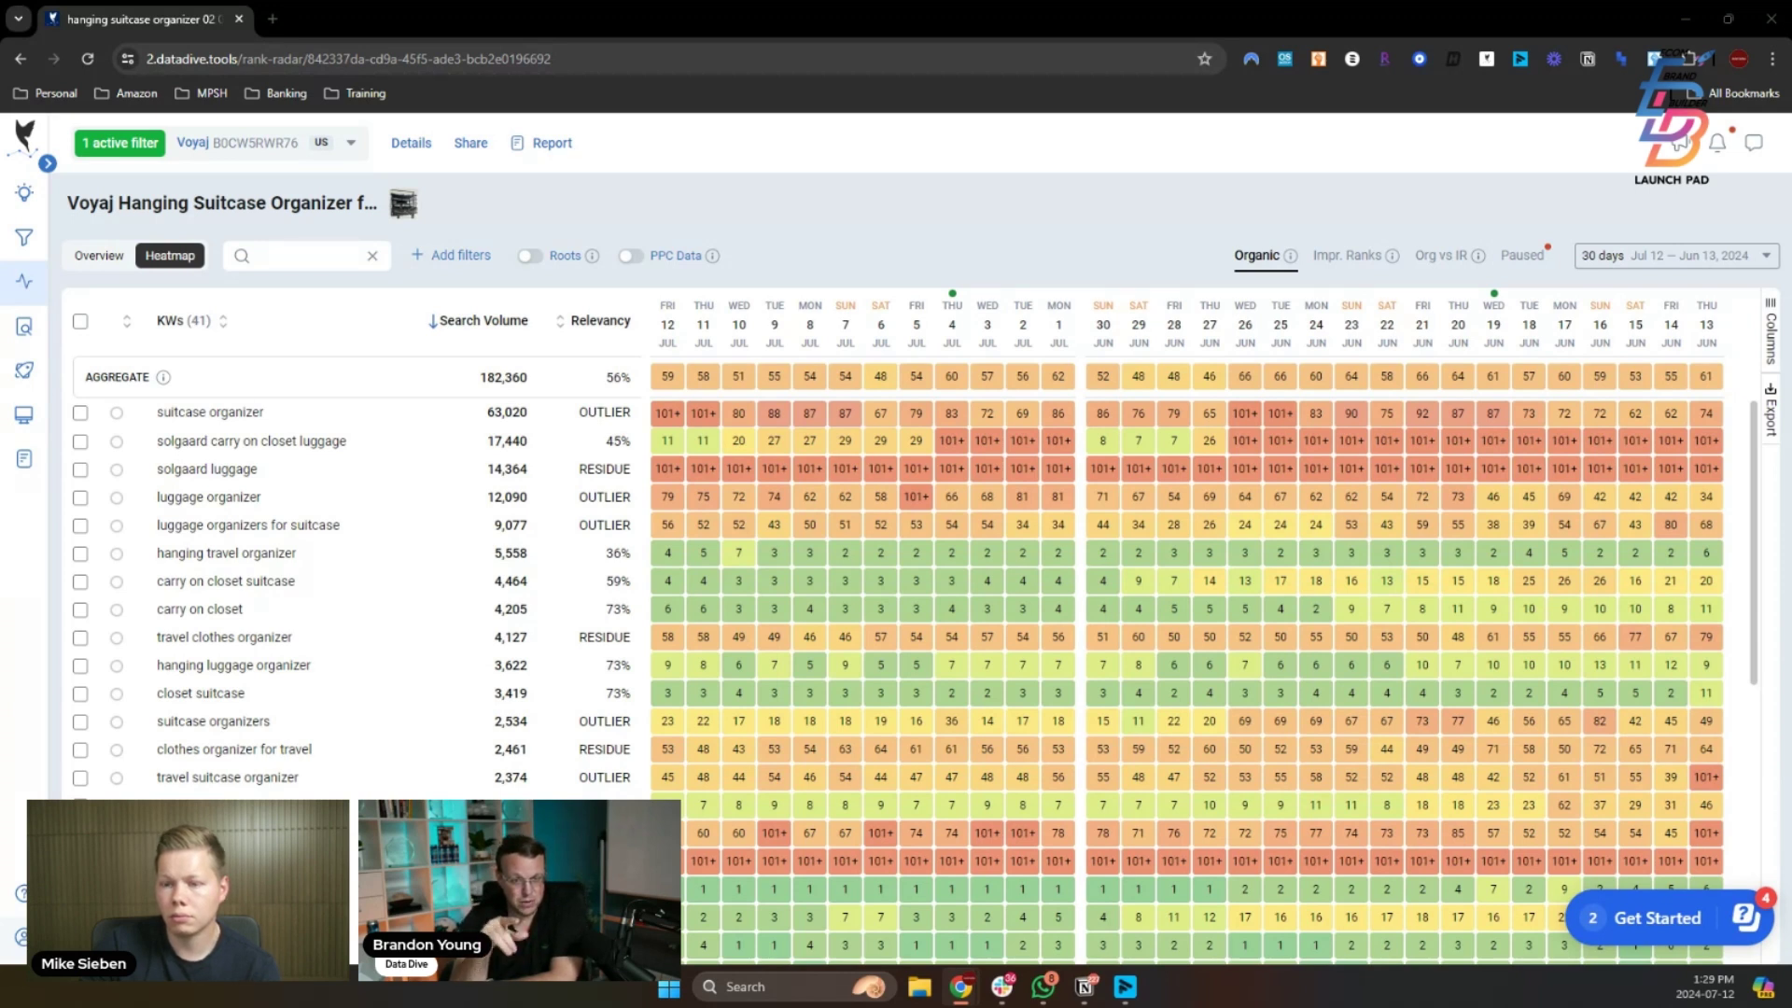
- Group the heatmap keywords by normalized roots, review the root list, and expand the suitcase organizer root
click(530, 256)
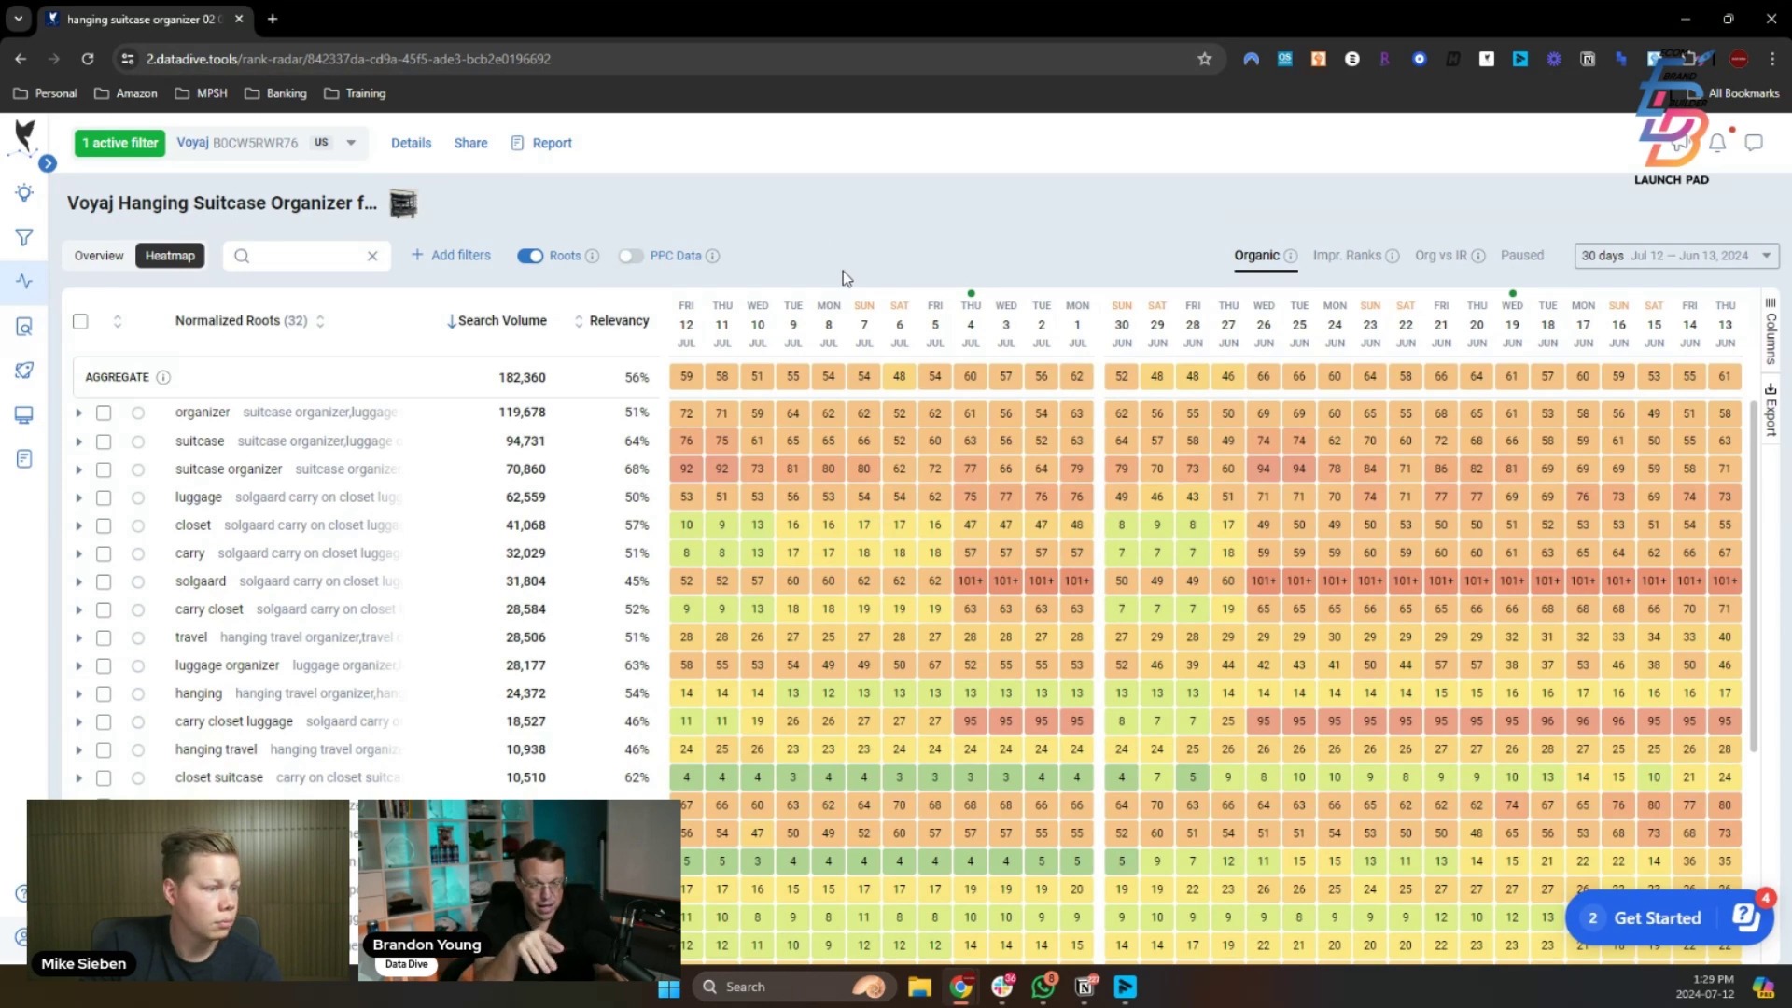
scroll(734, 578, down, 3)
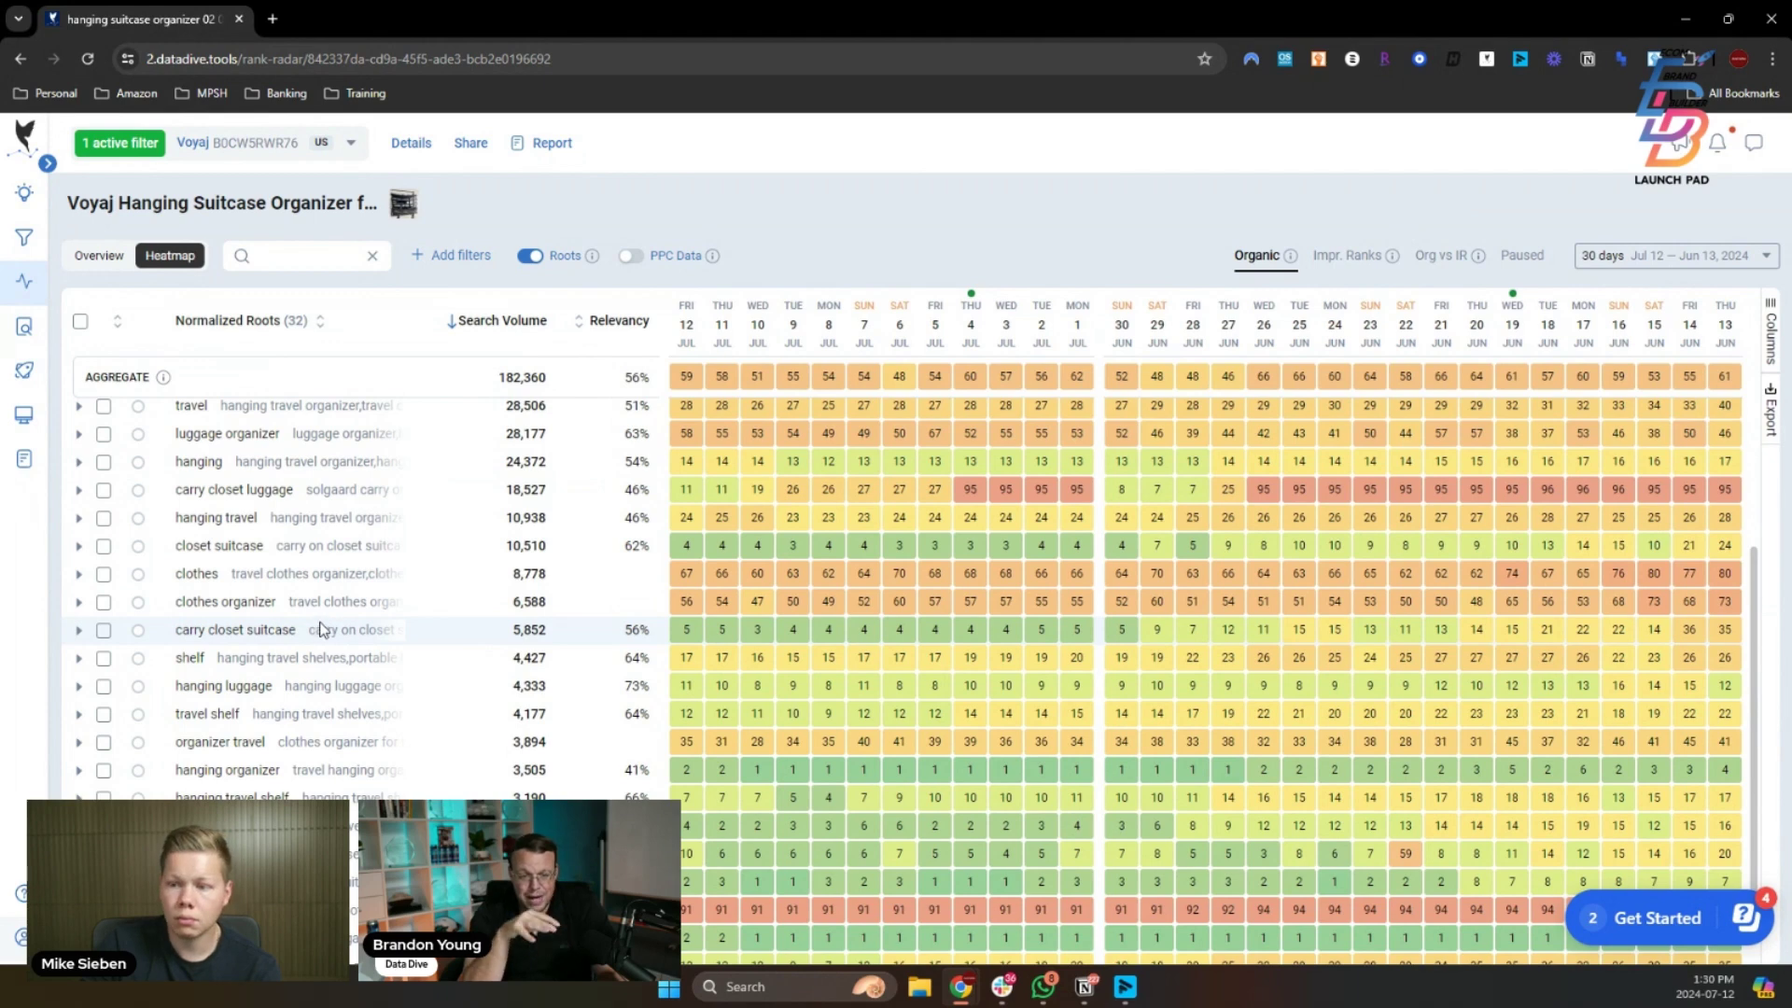
scroll(317, 630, down, 1)
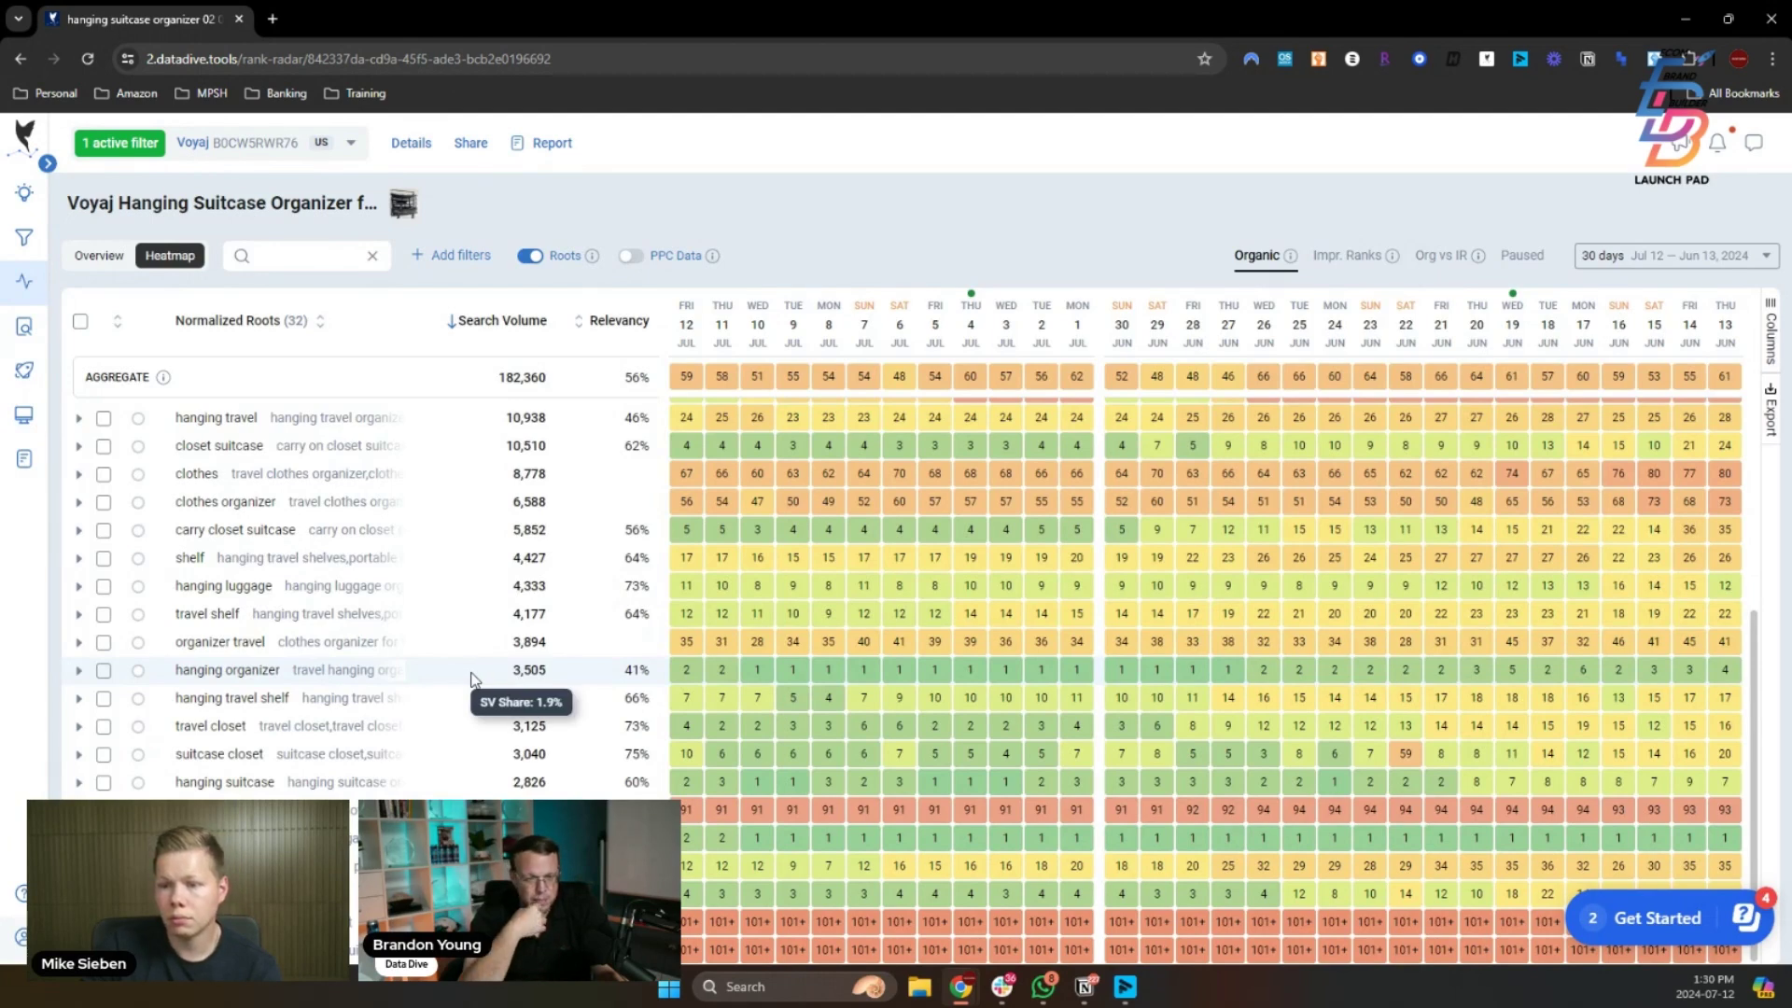
scroll(471, 678, up, 2)
scroll(469, 679, up, 1)
scroll(467, 678, up, 1)
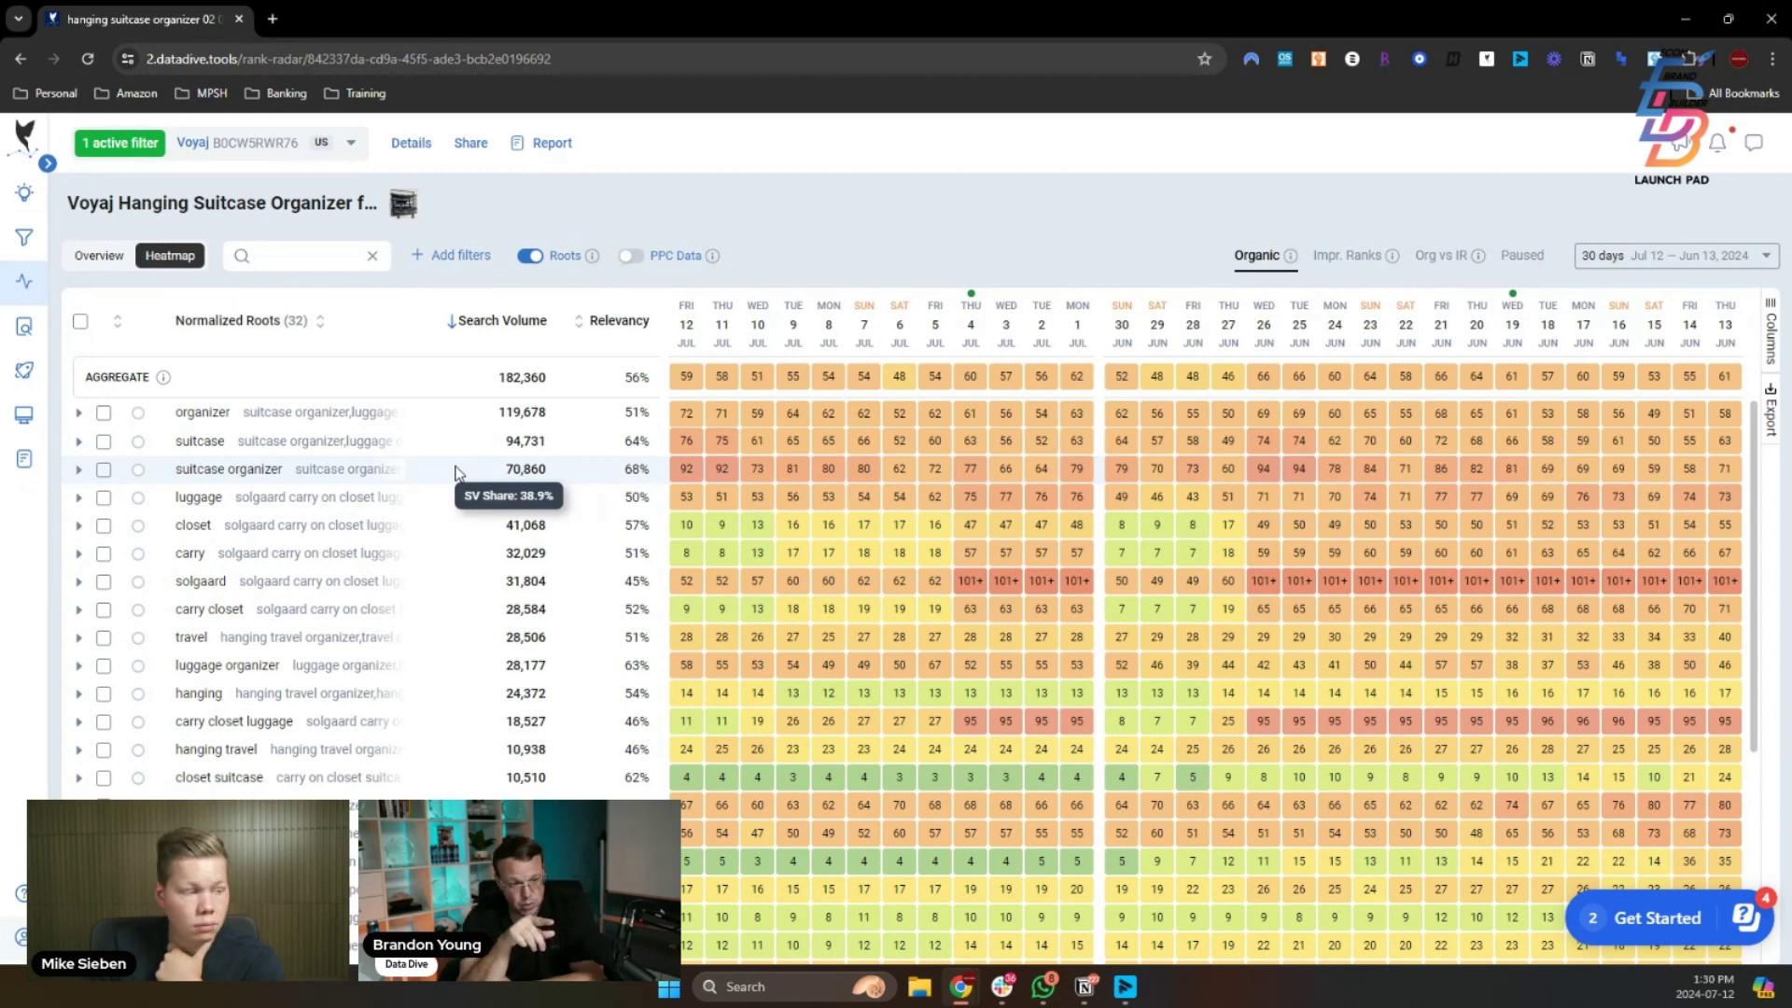
click(78, 472)
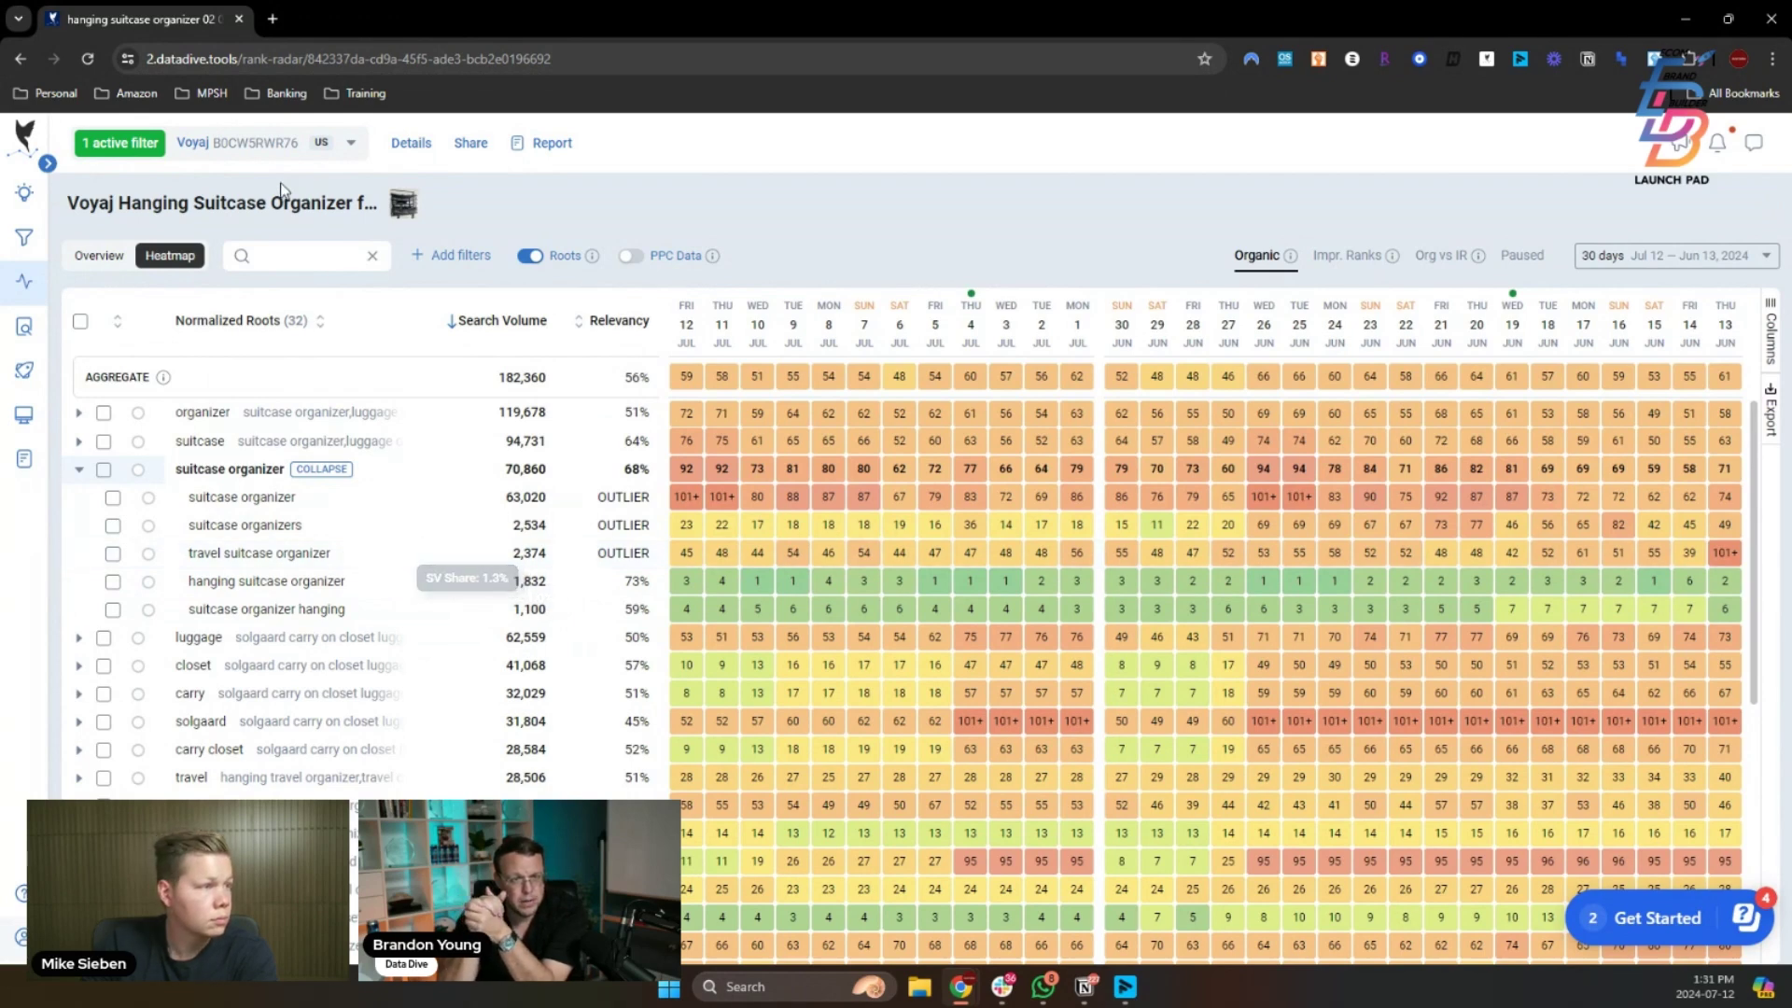
- Open the Voyaj product's Amazon listing from the niche list and close the Hero Launchpad overlay on it
click(198, 149)
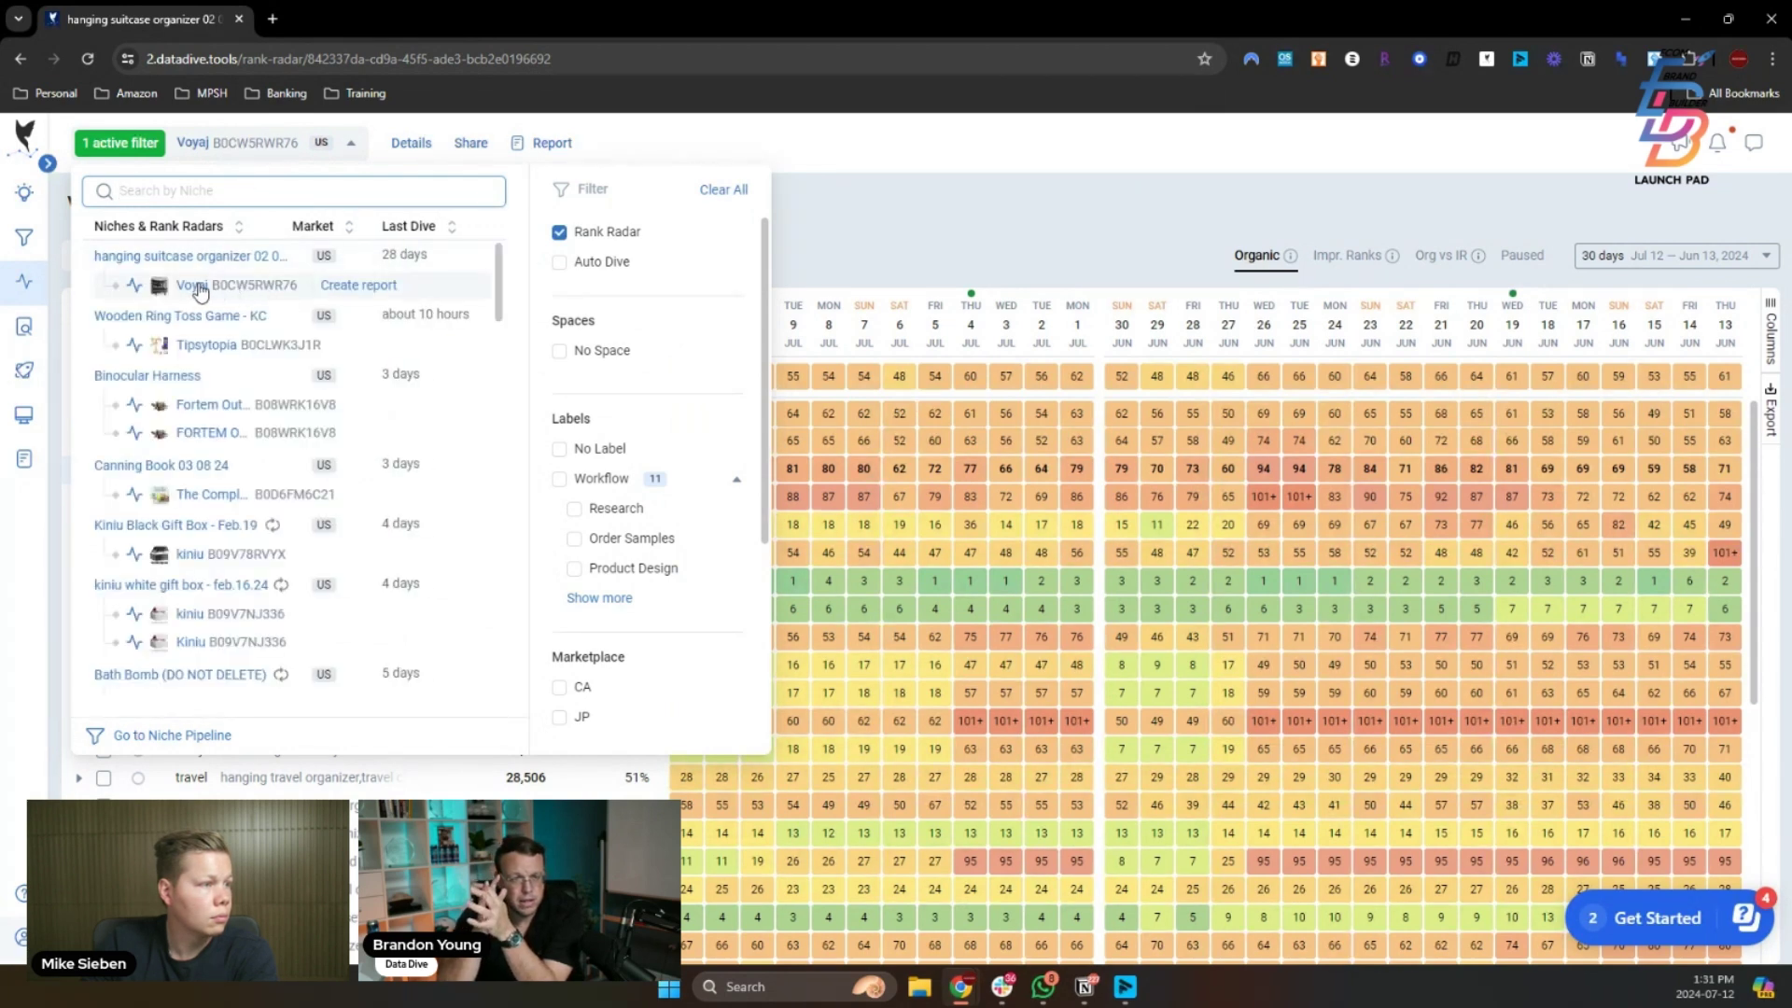
right_click(221, 290)
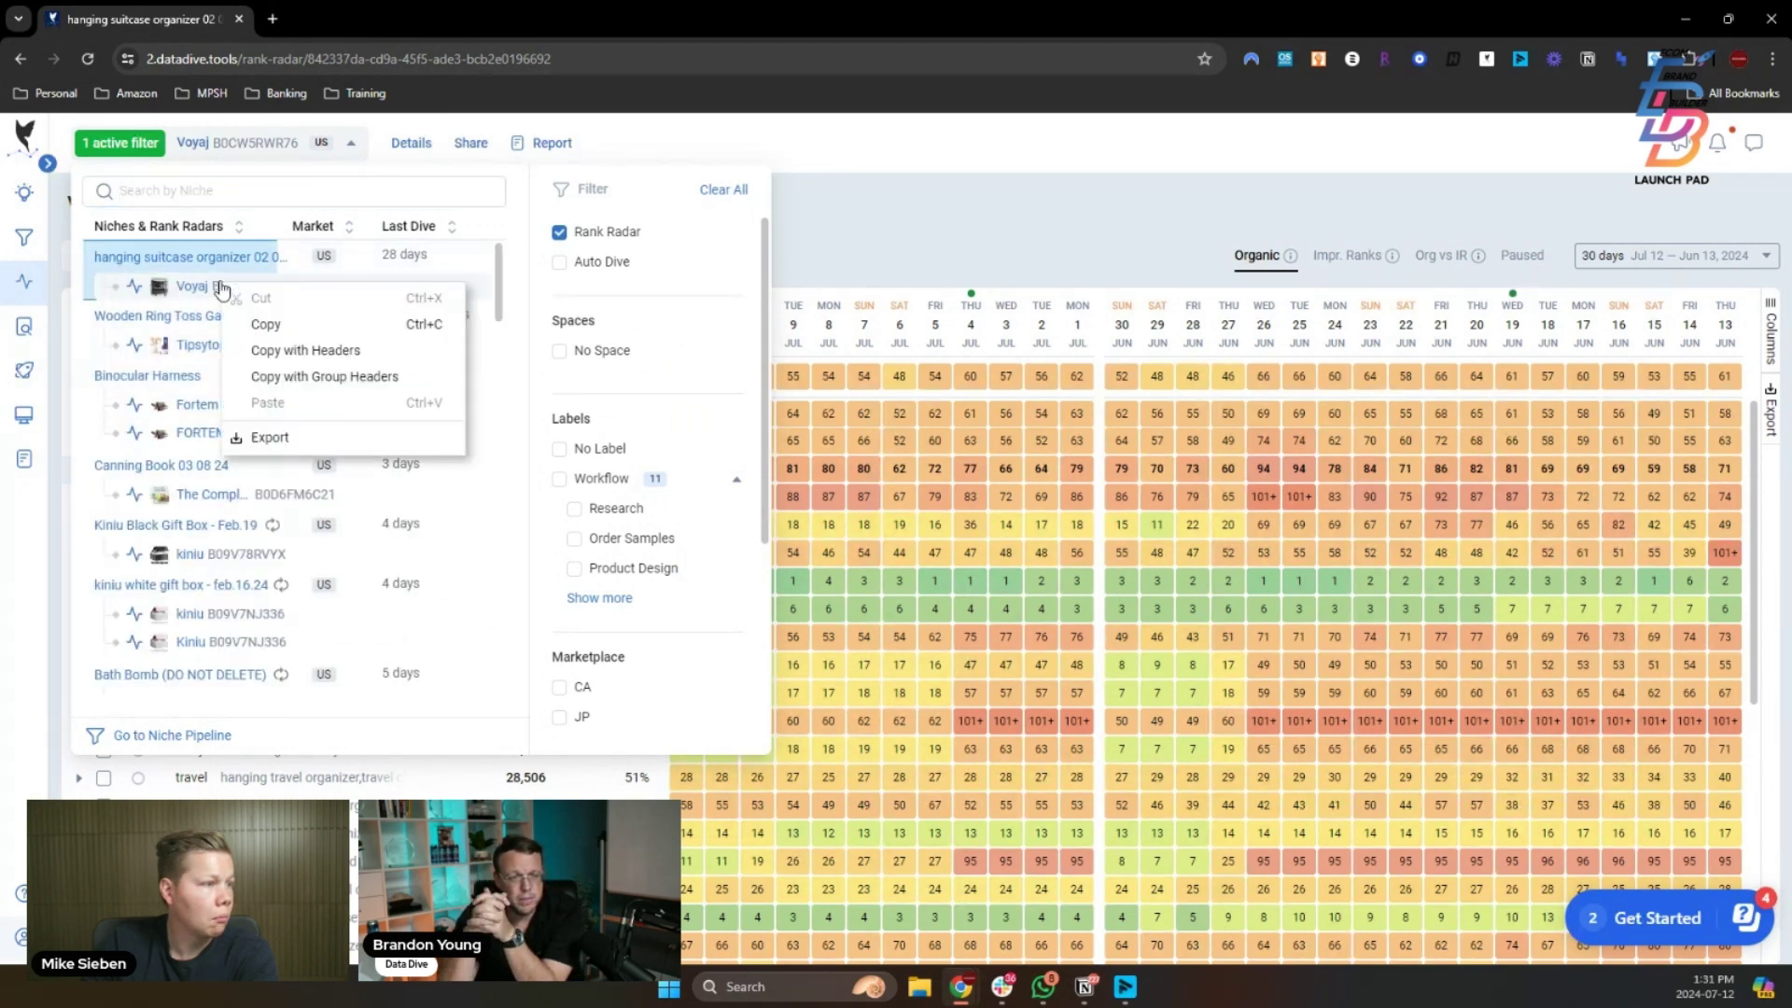
click(507, 297)
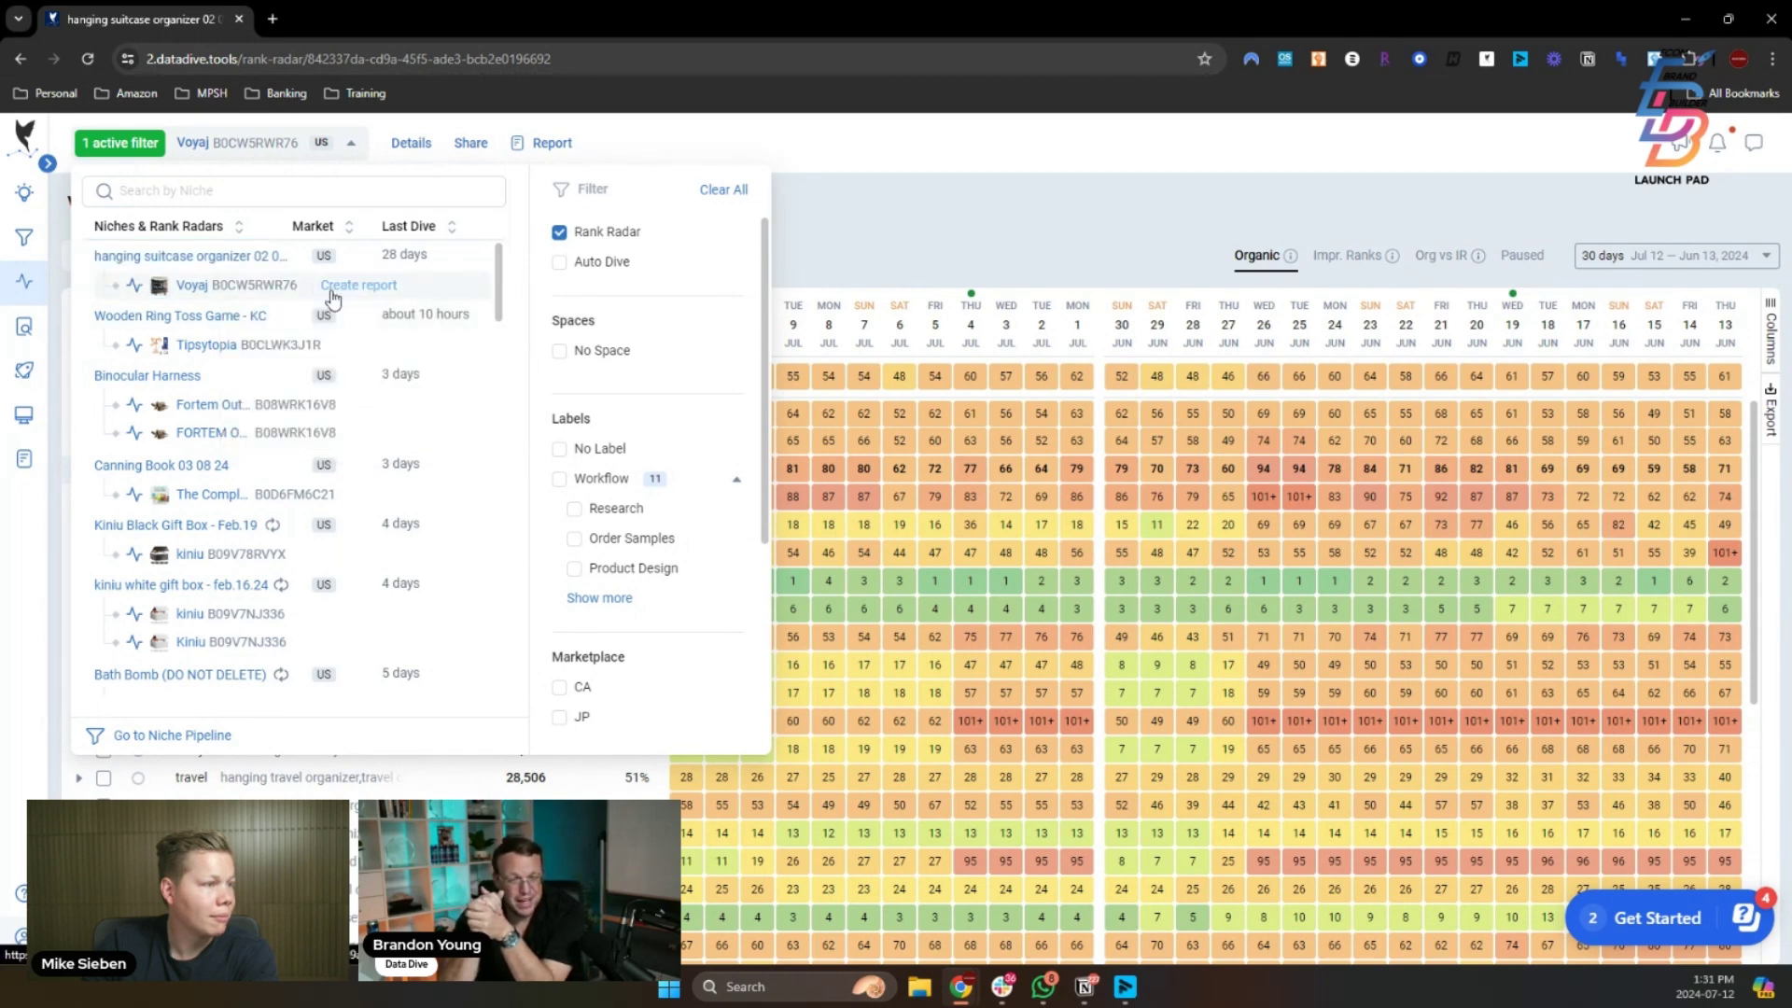
click(160, 289)
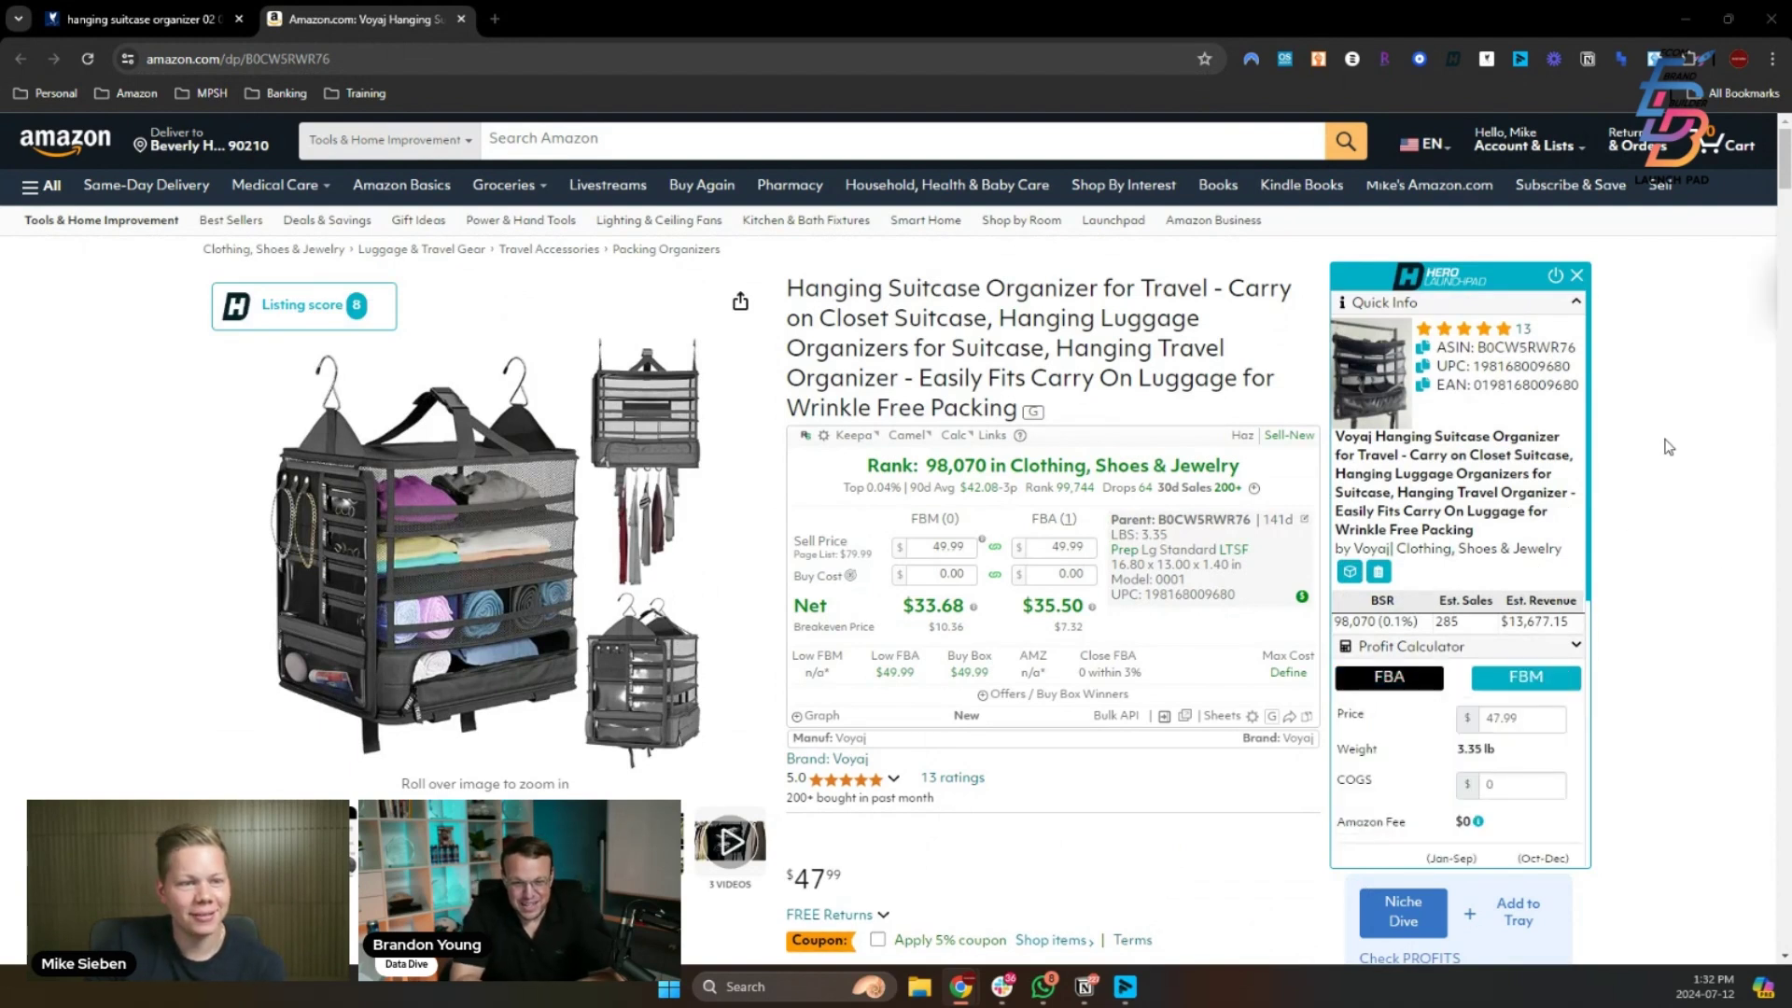
click(1577, 276)
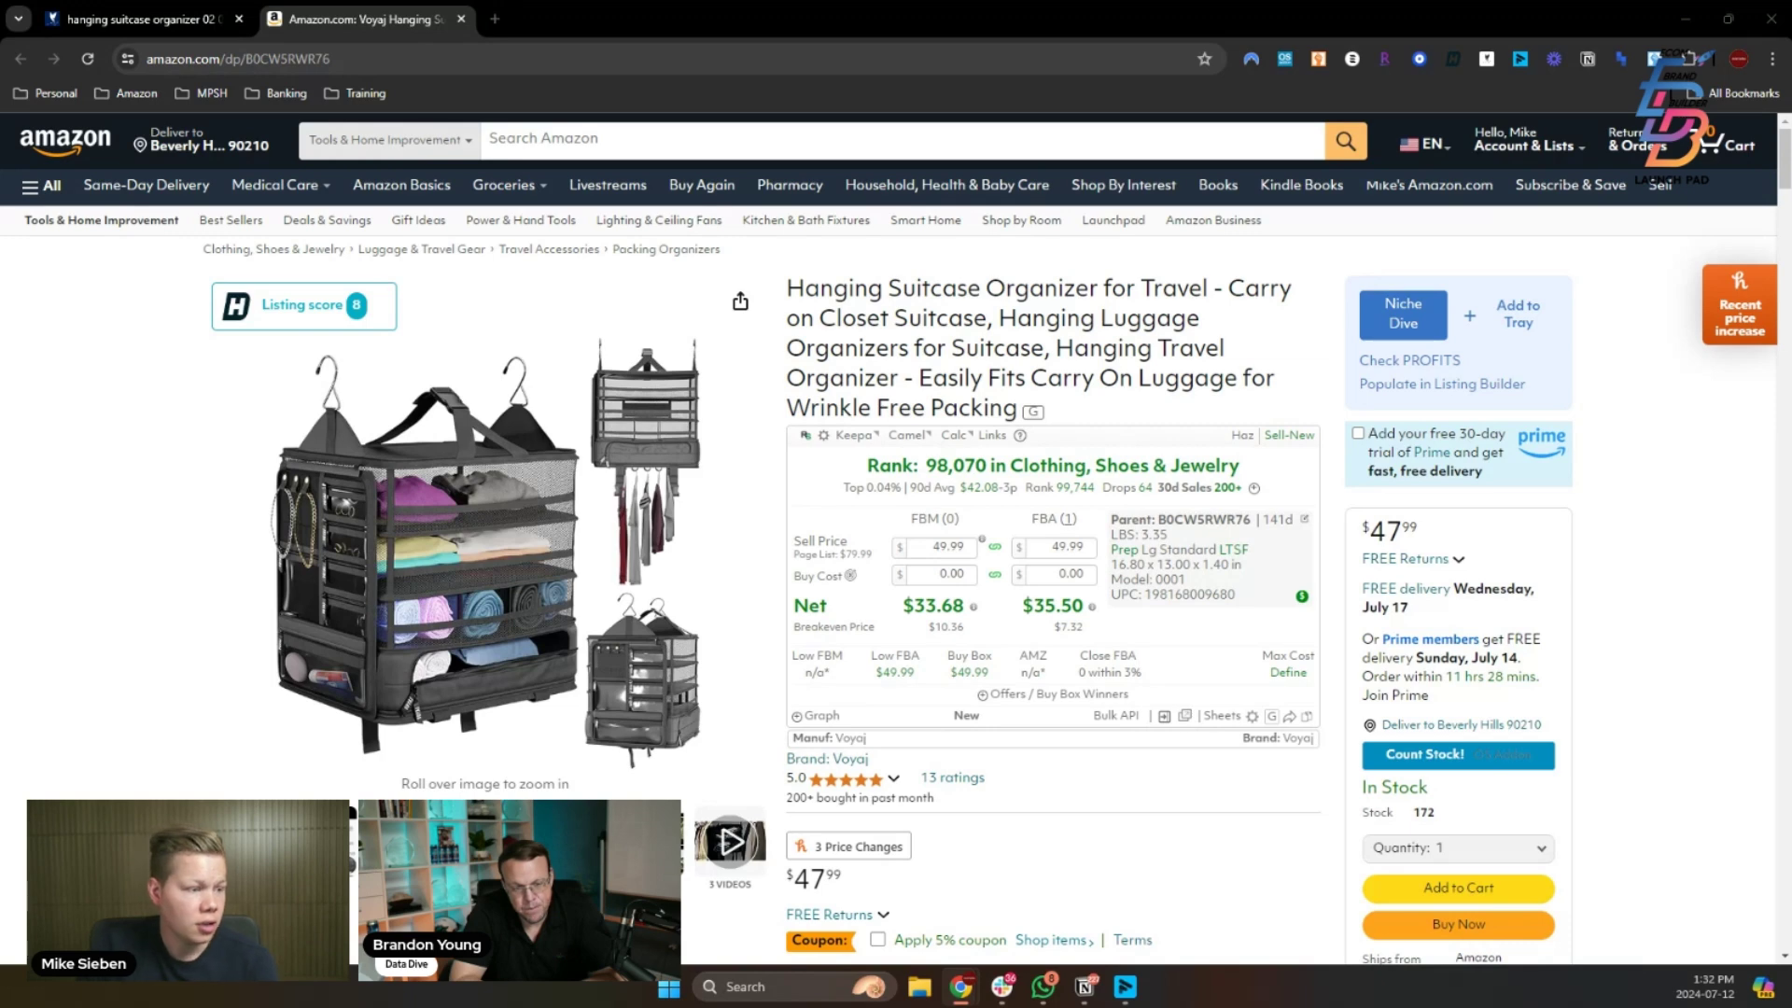
- Compare the keywords under the suitcase organizer root with the title of the Amazon listing
mouse_move(661, 470)
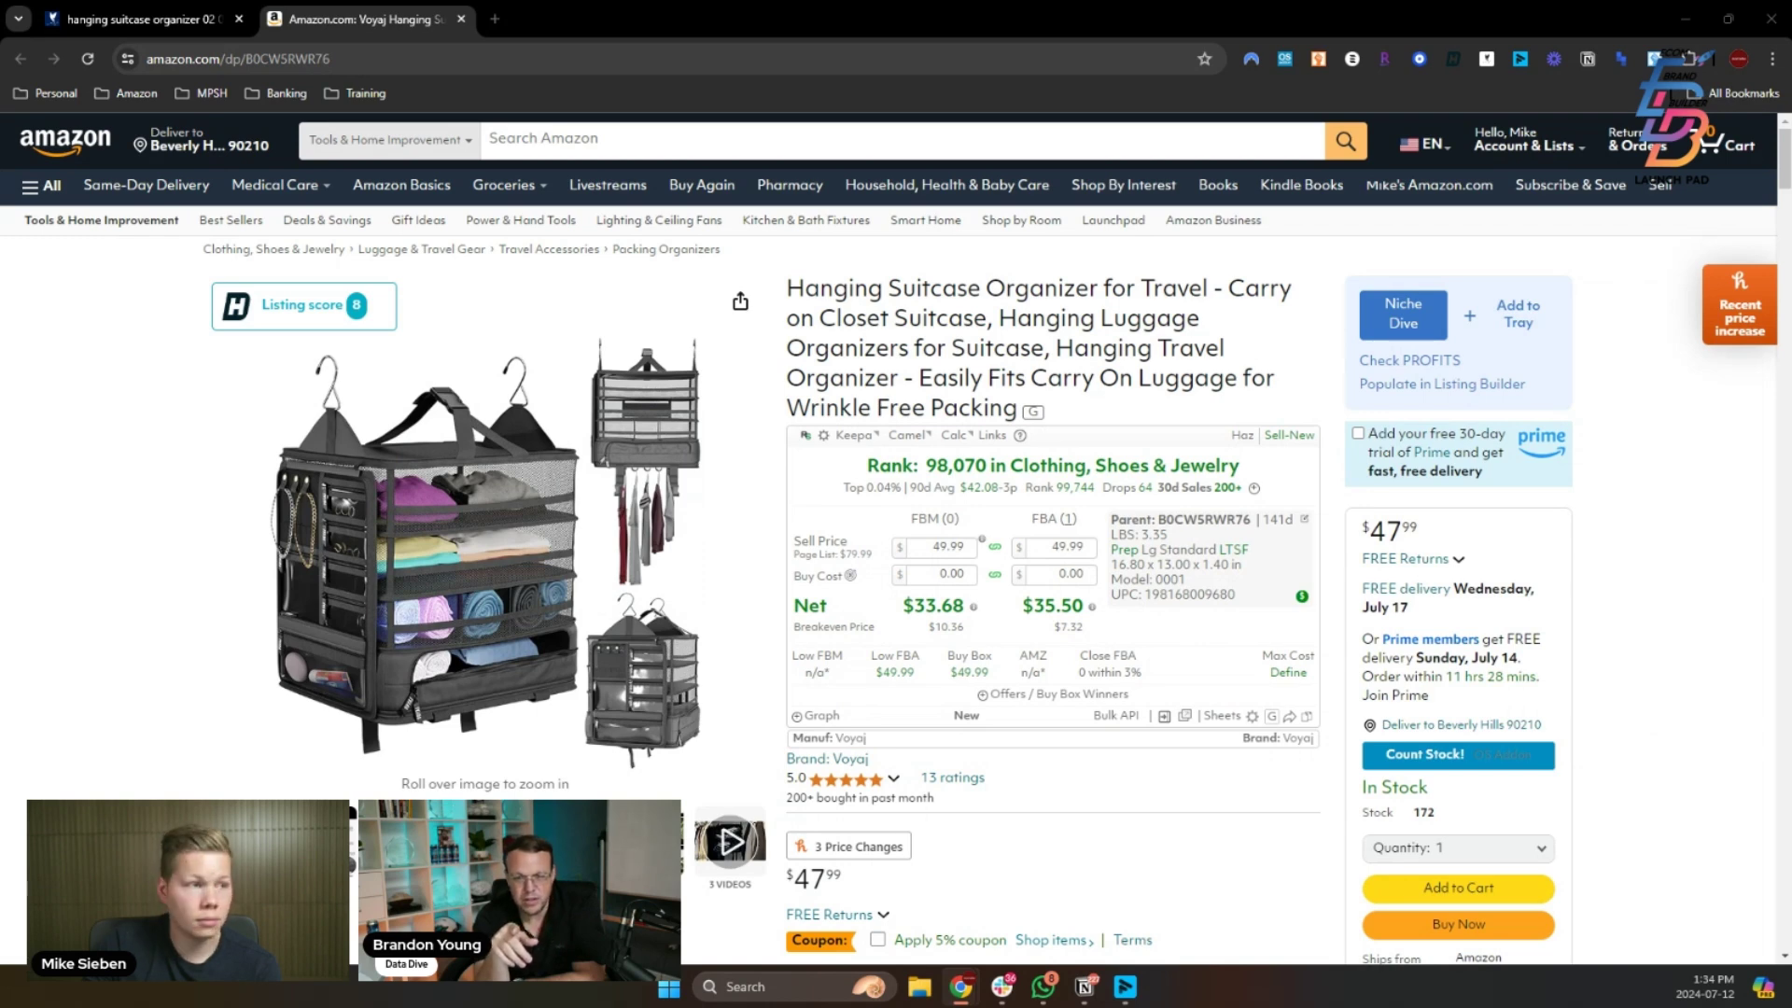
click(182, 20)
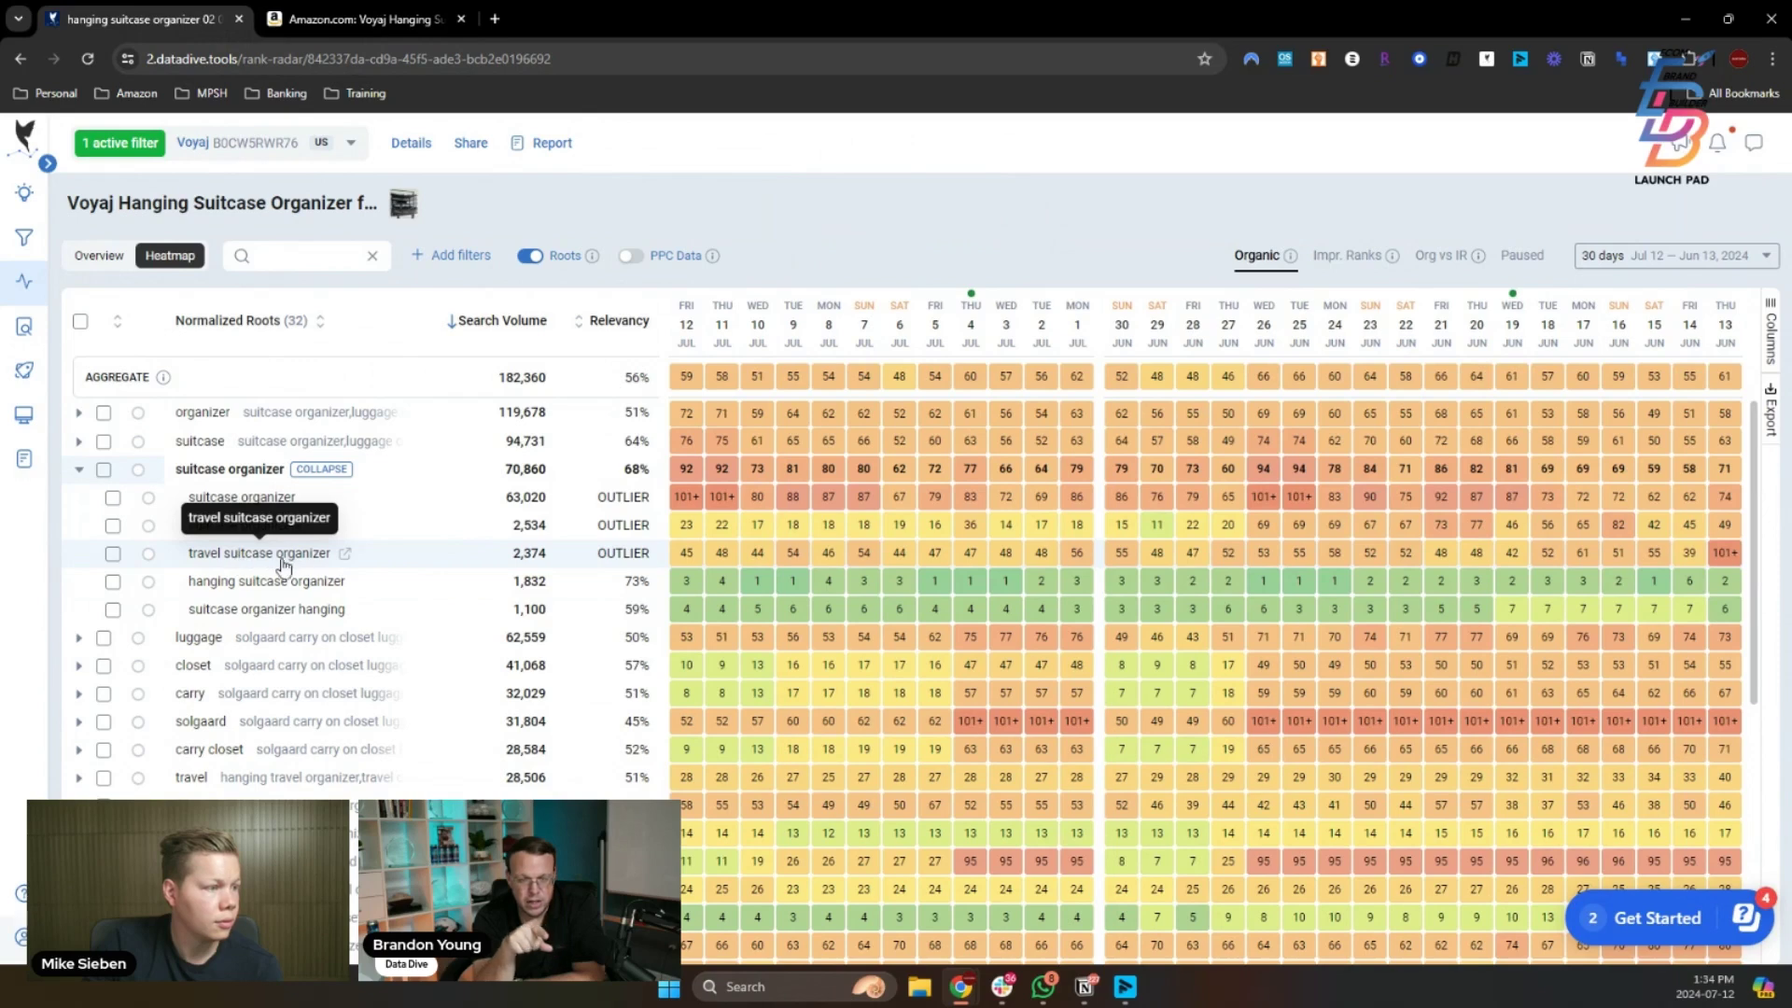
click(384, 18)
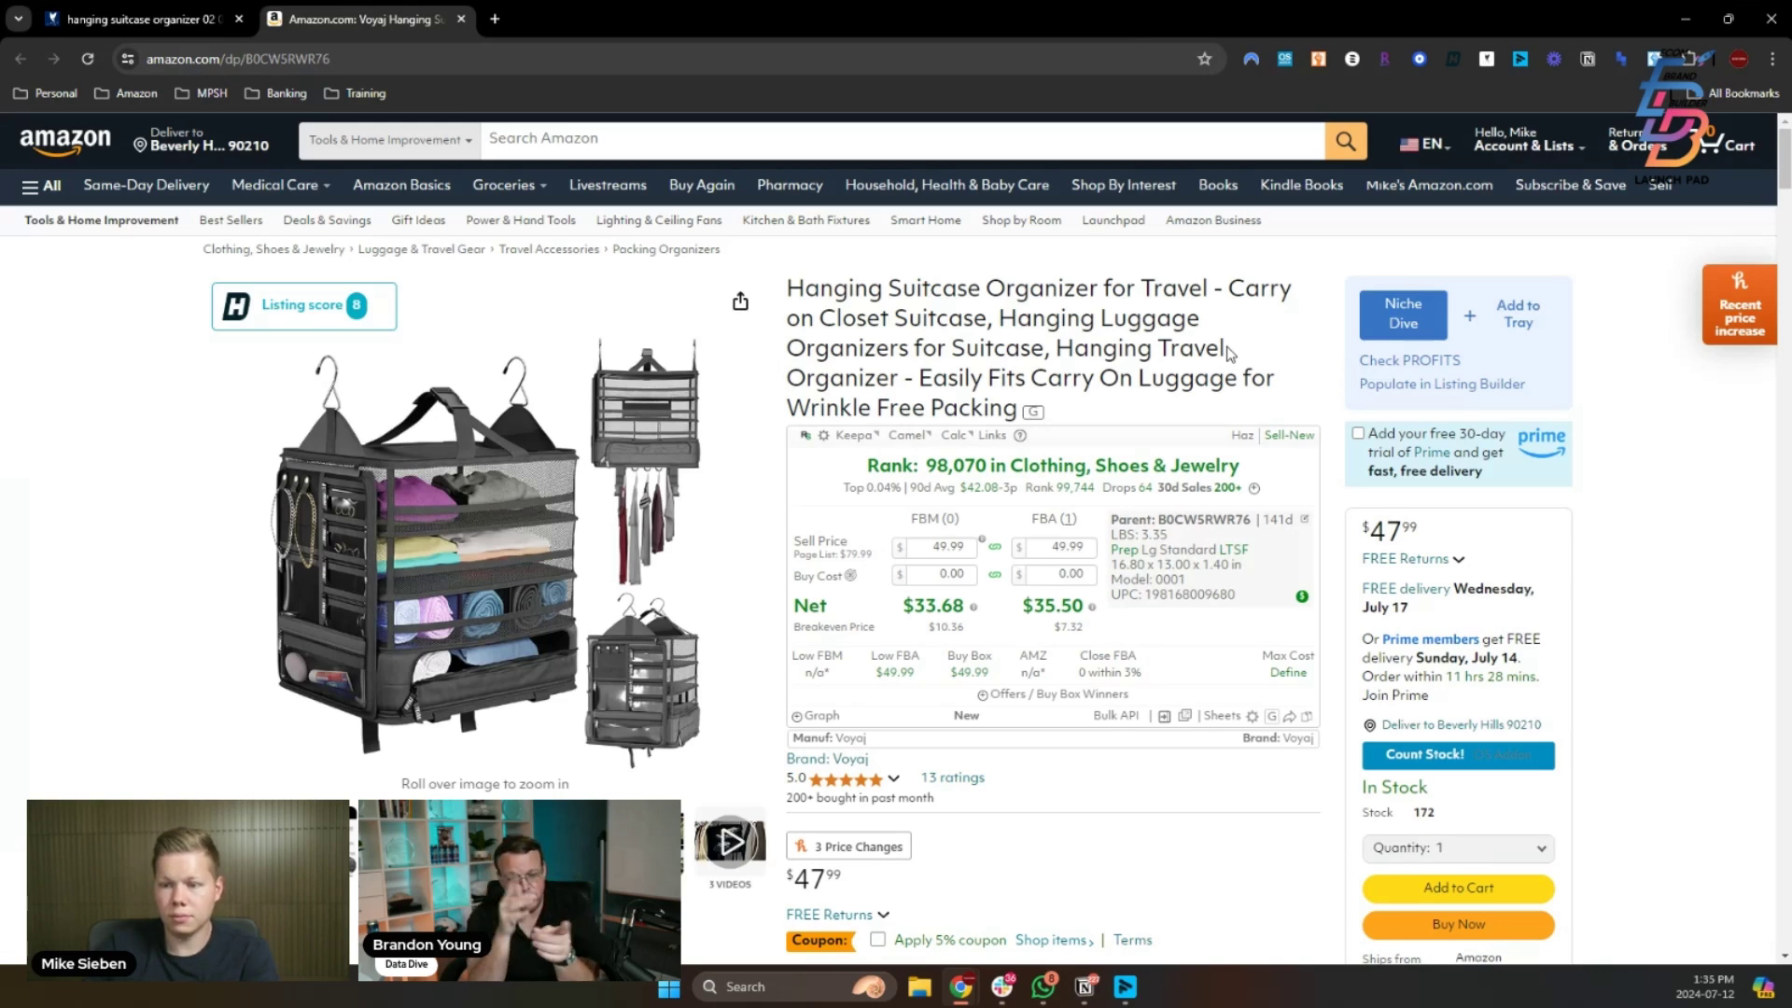
- Show PPC data in the rank heatmap and select all keywords under the suitcase organizer root to review their PPC metrics
click(187, 19)
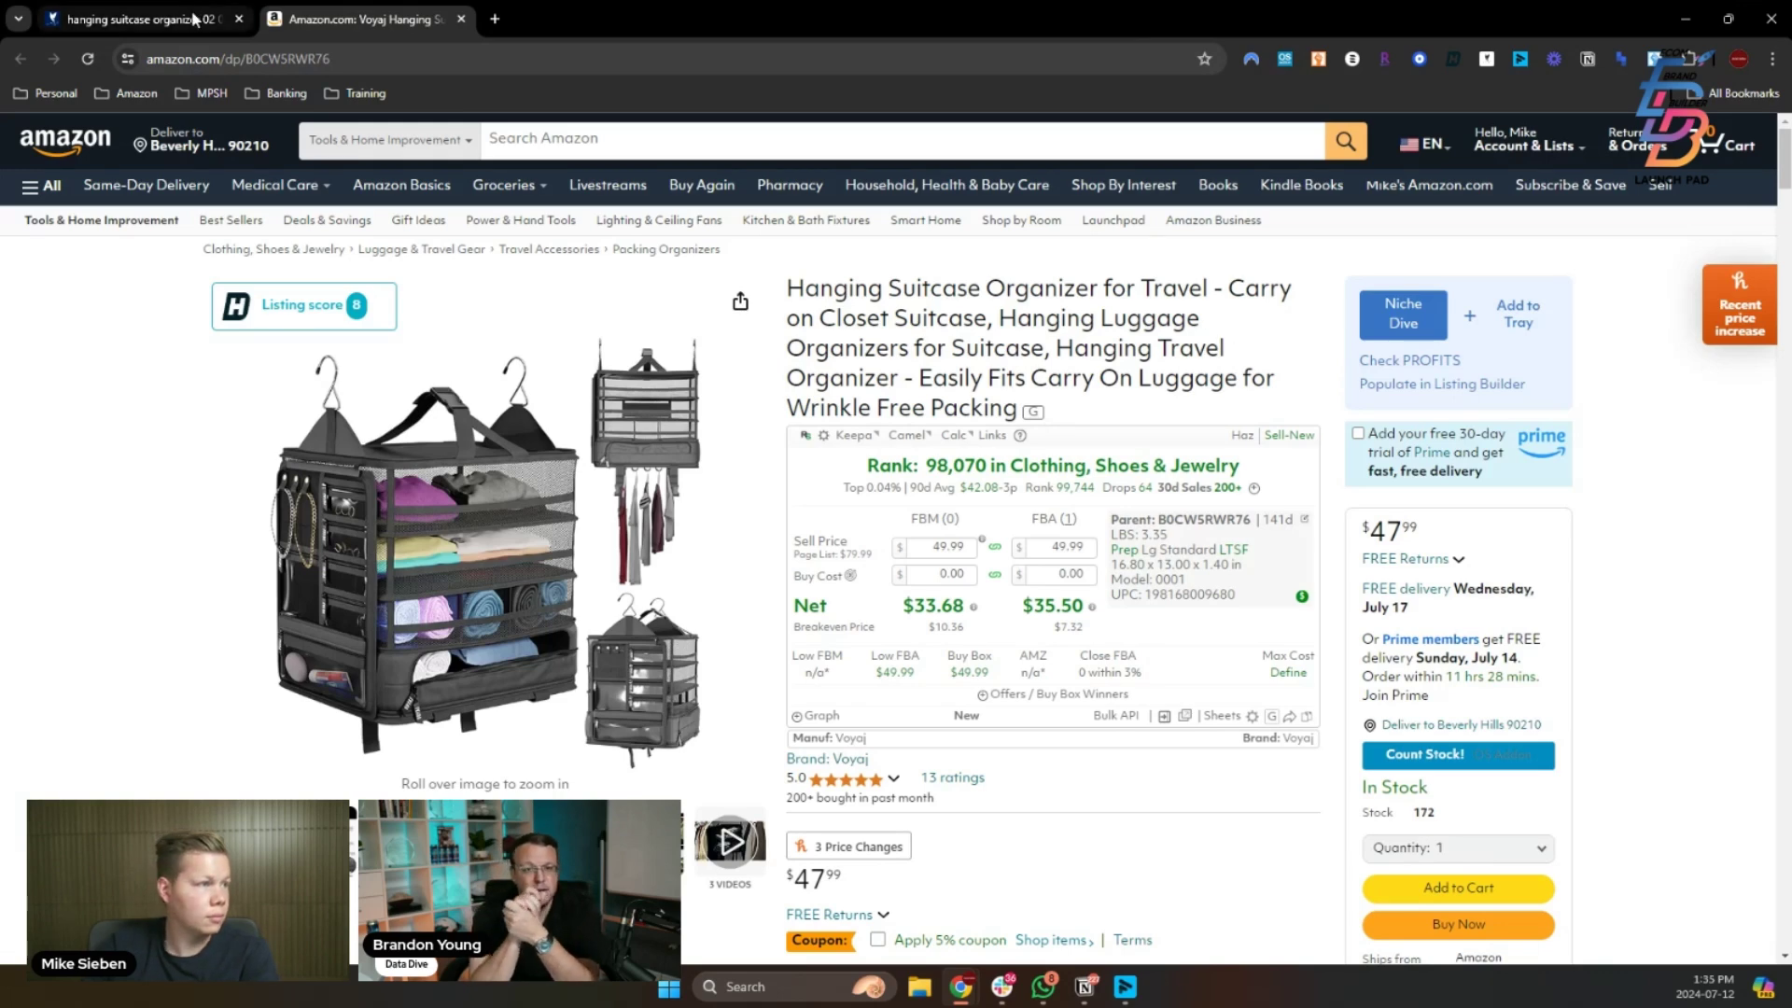
click(629, 256)
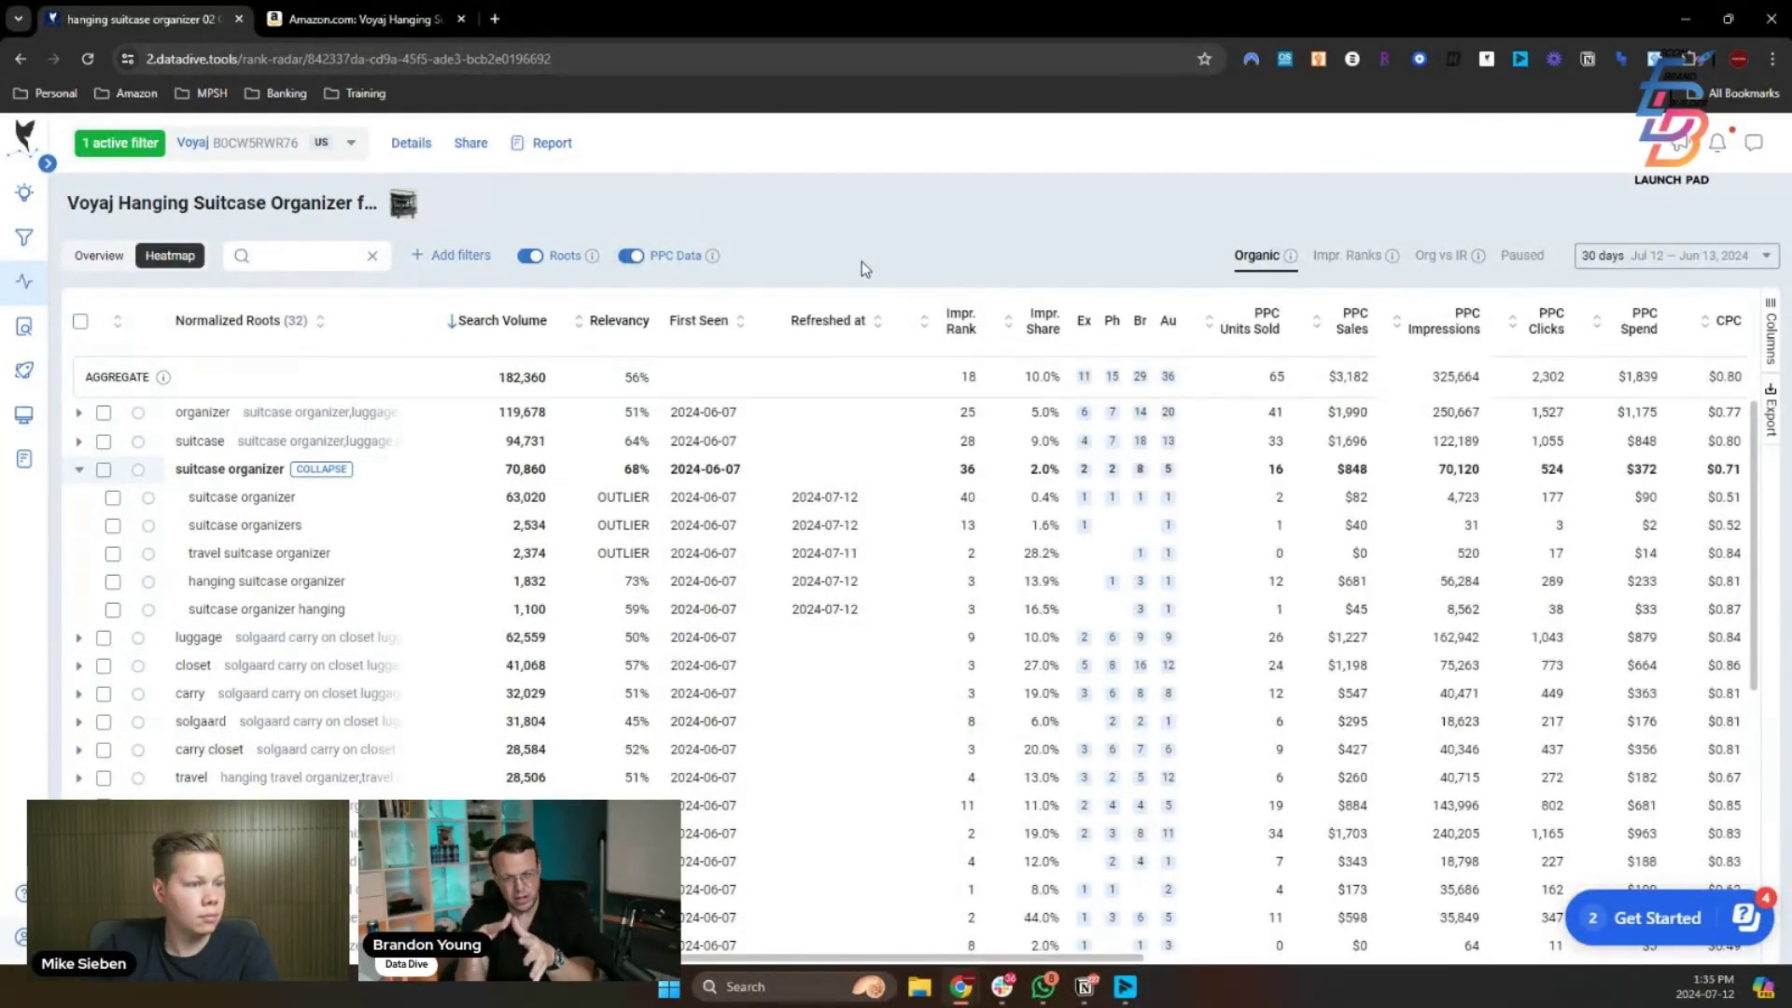
click(104, 470)
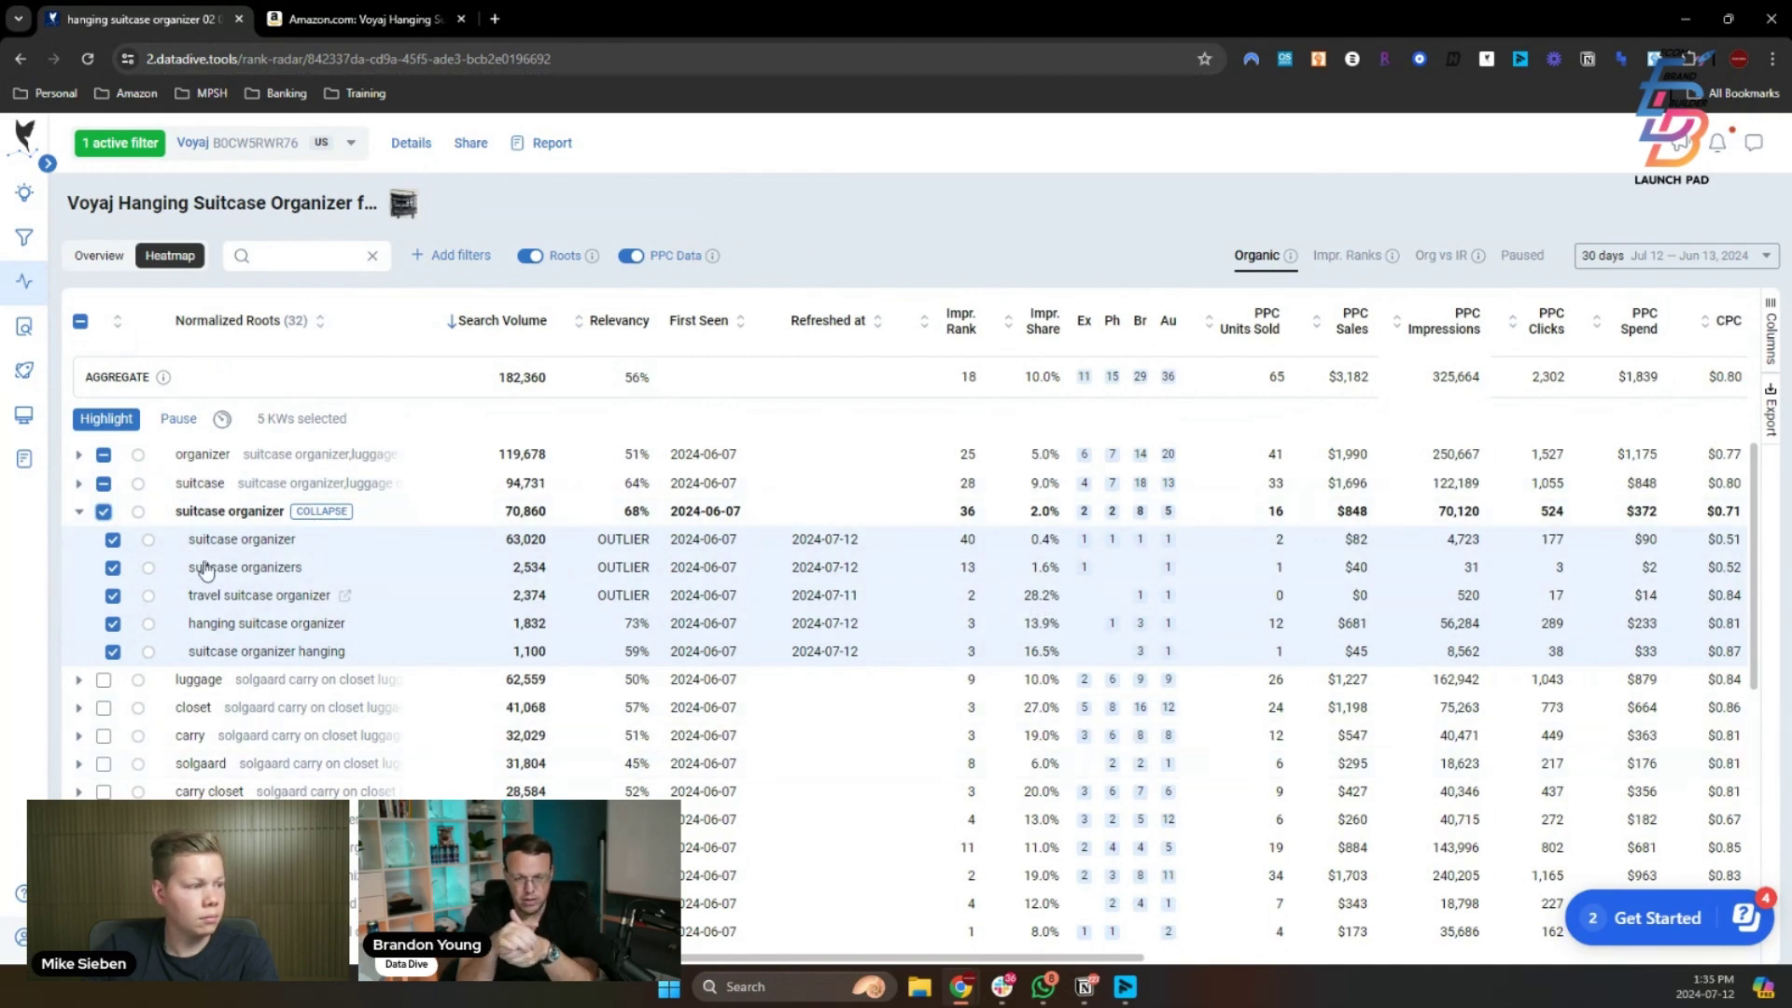
click(103, 511)
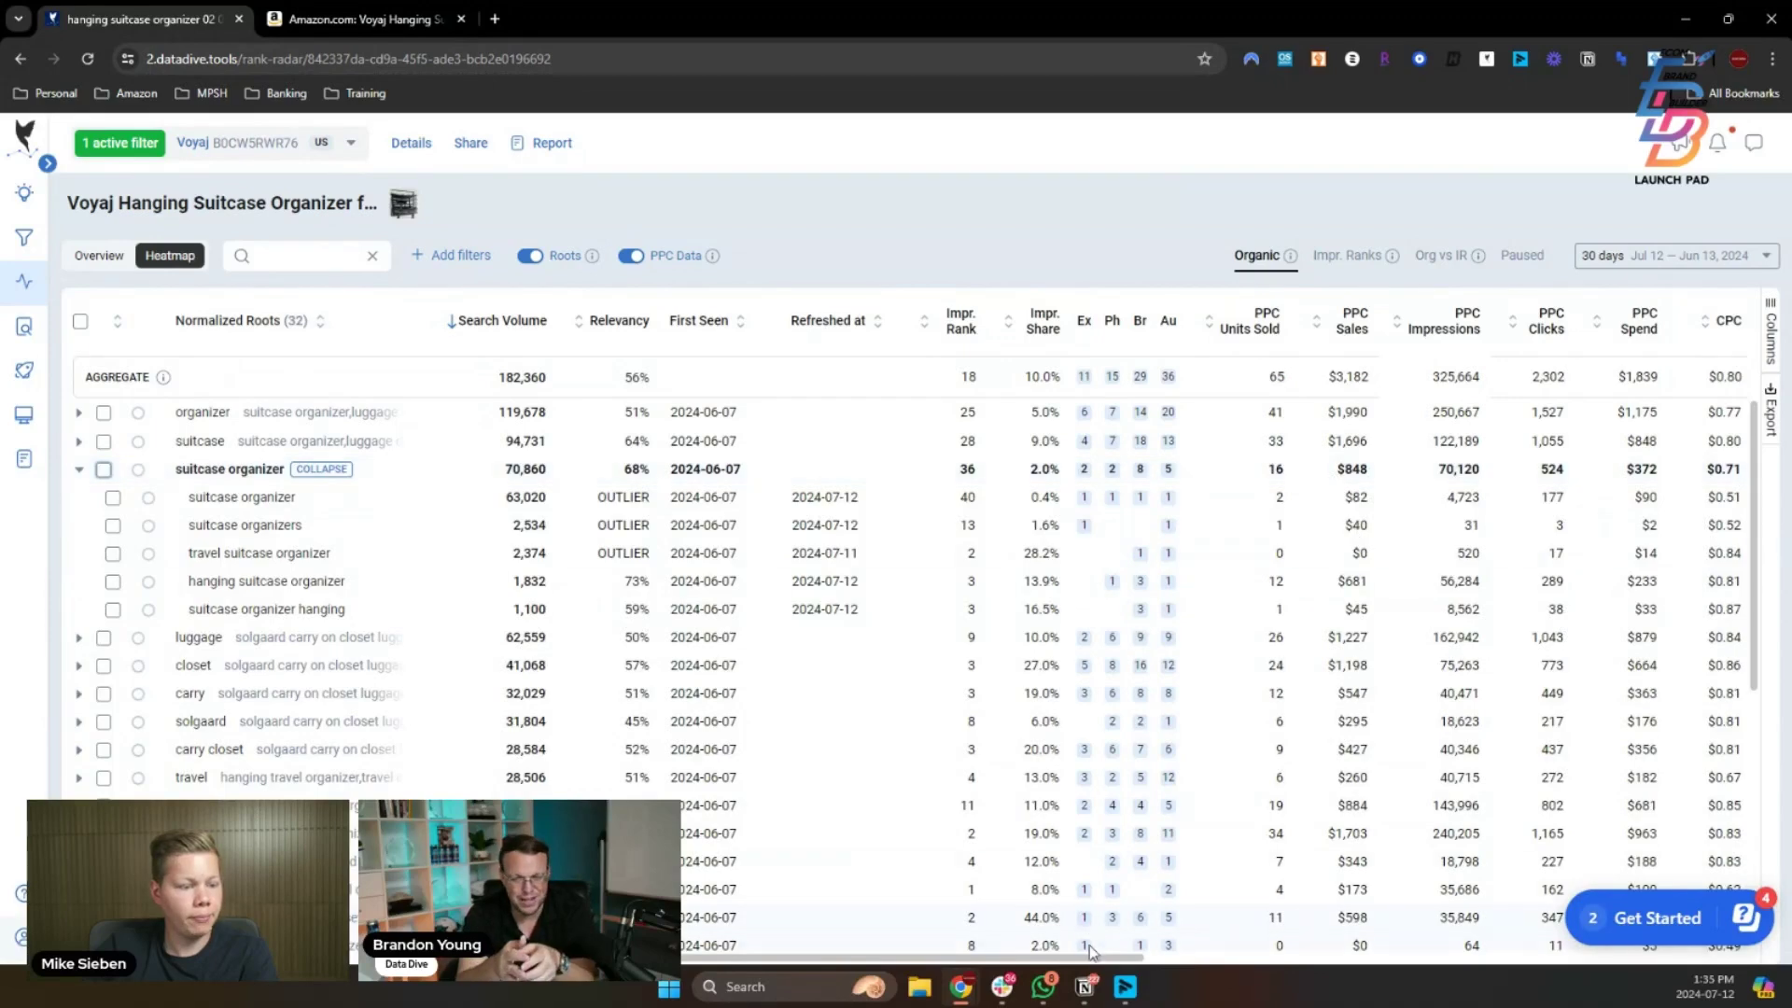
drag(1091, 956, 1178, 964)
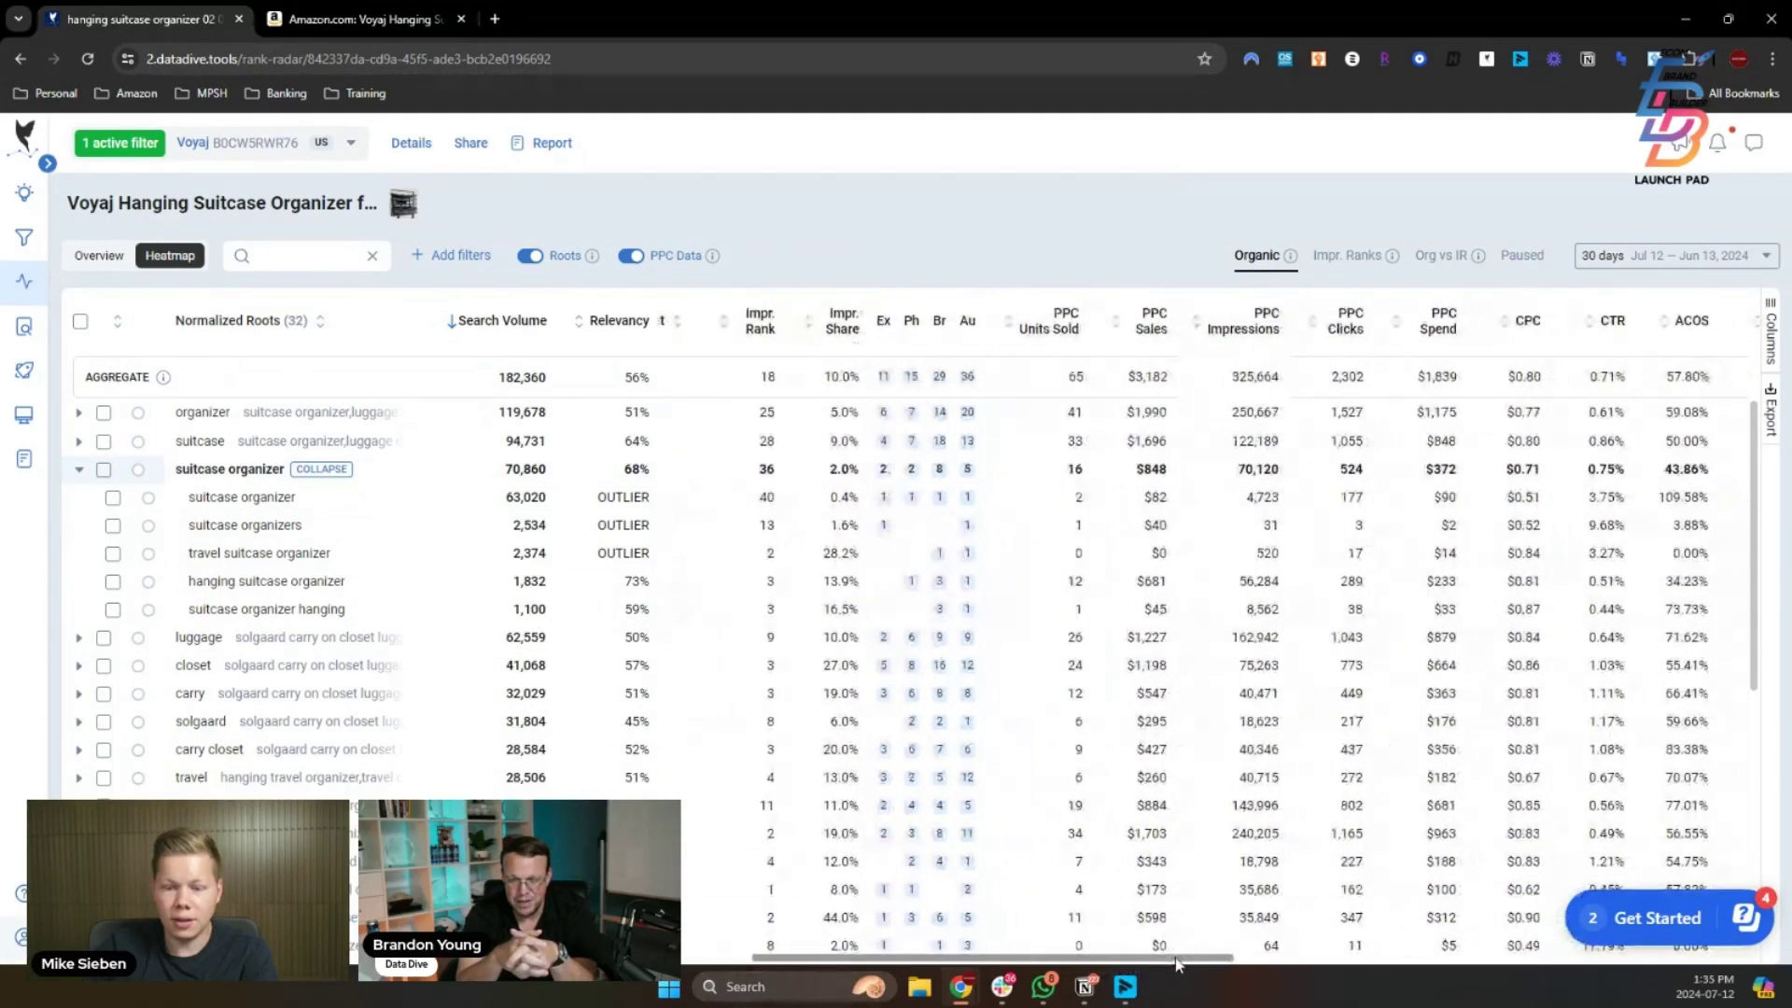
click(104, 469)
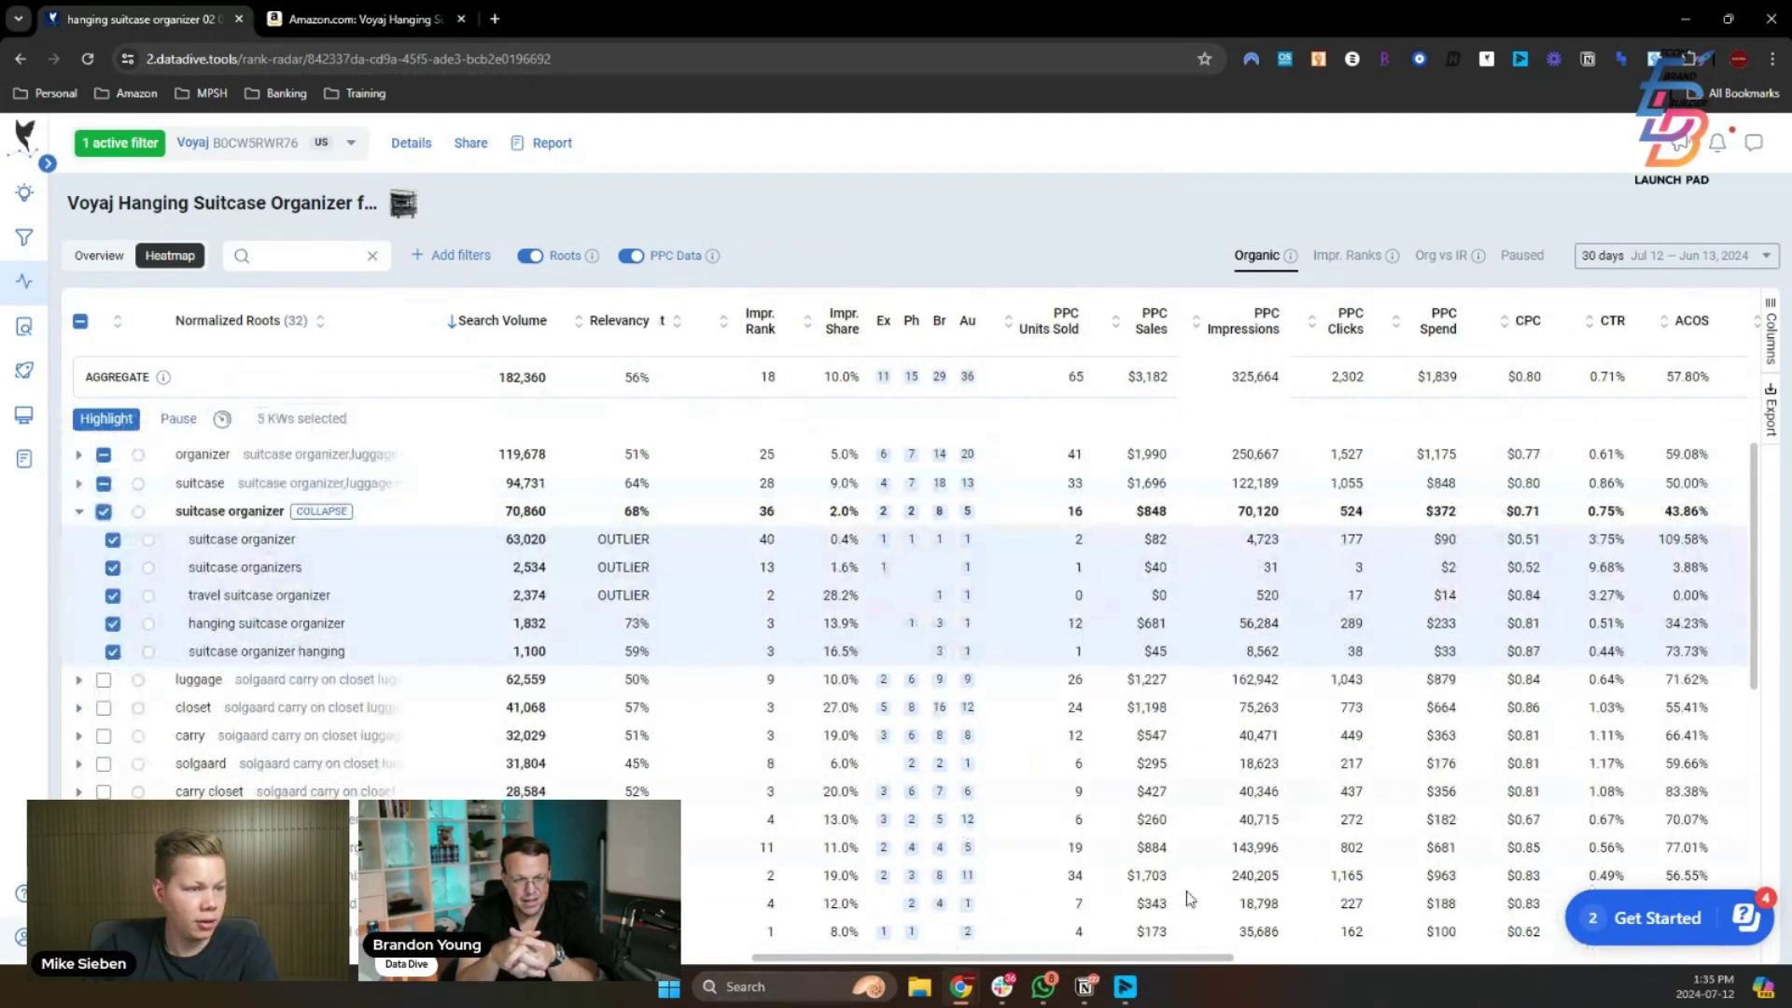
drag(1101, 959, 1187, 965)
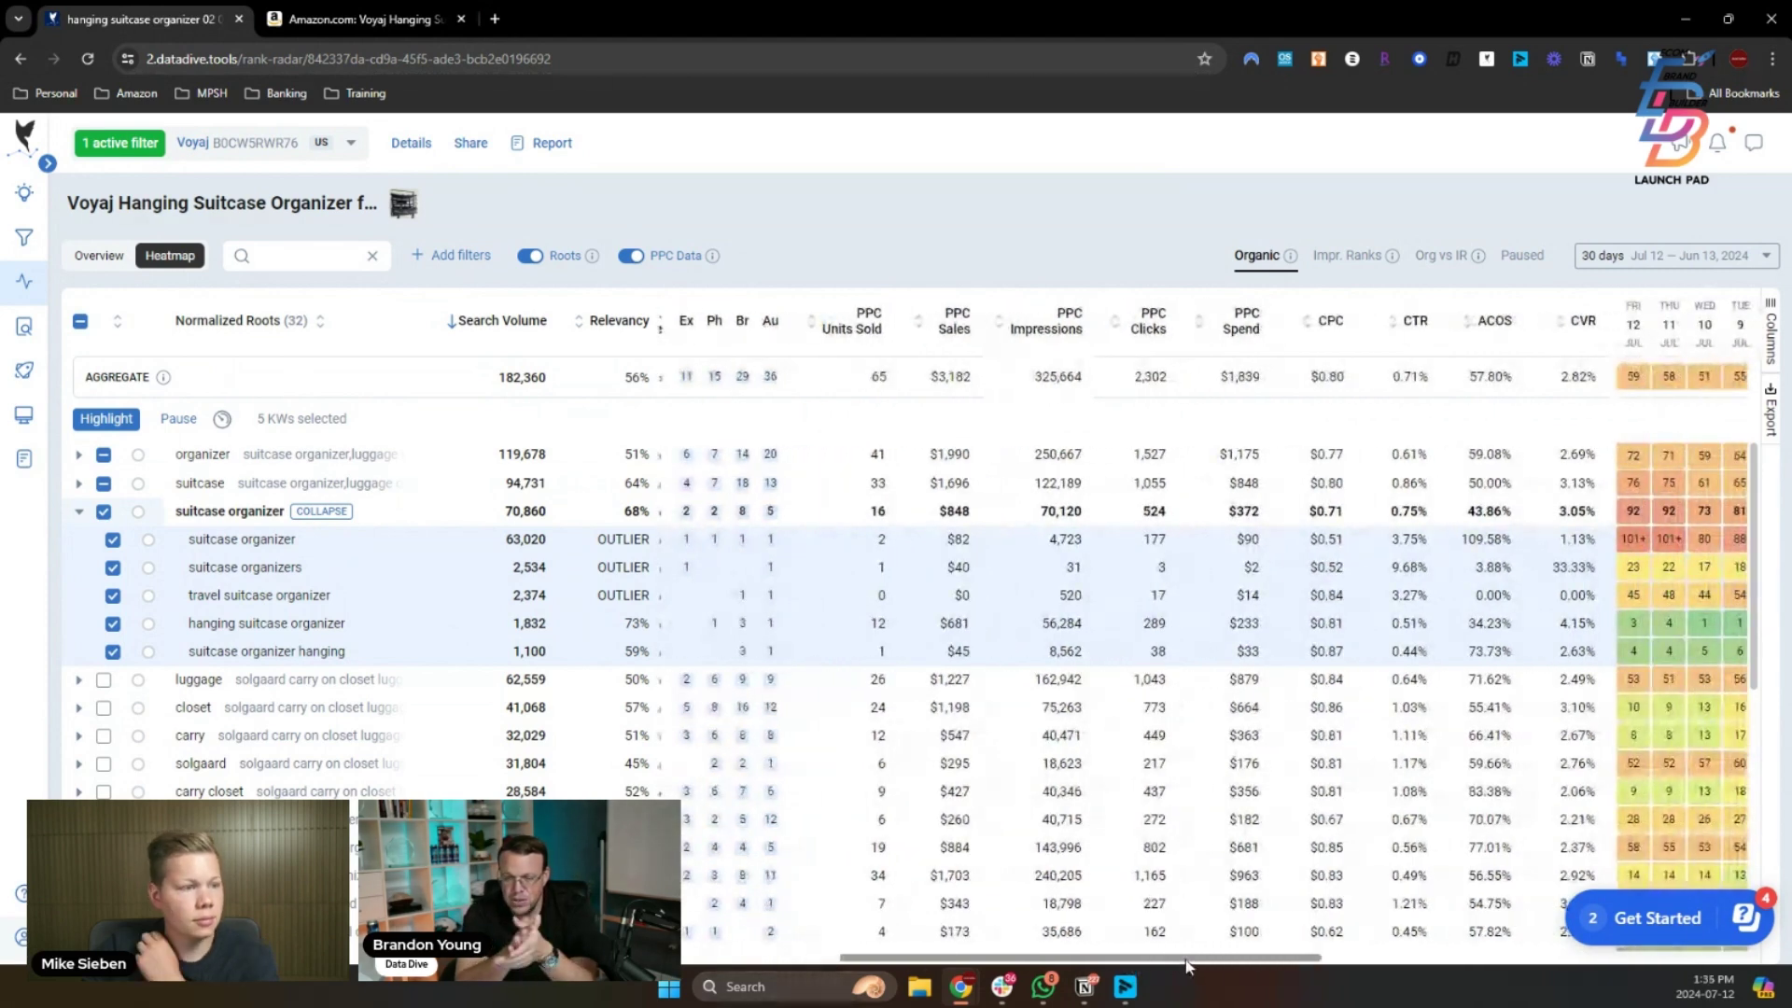
drag(1186, 965, 1137, 961)
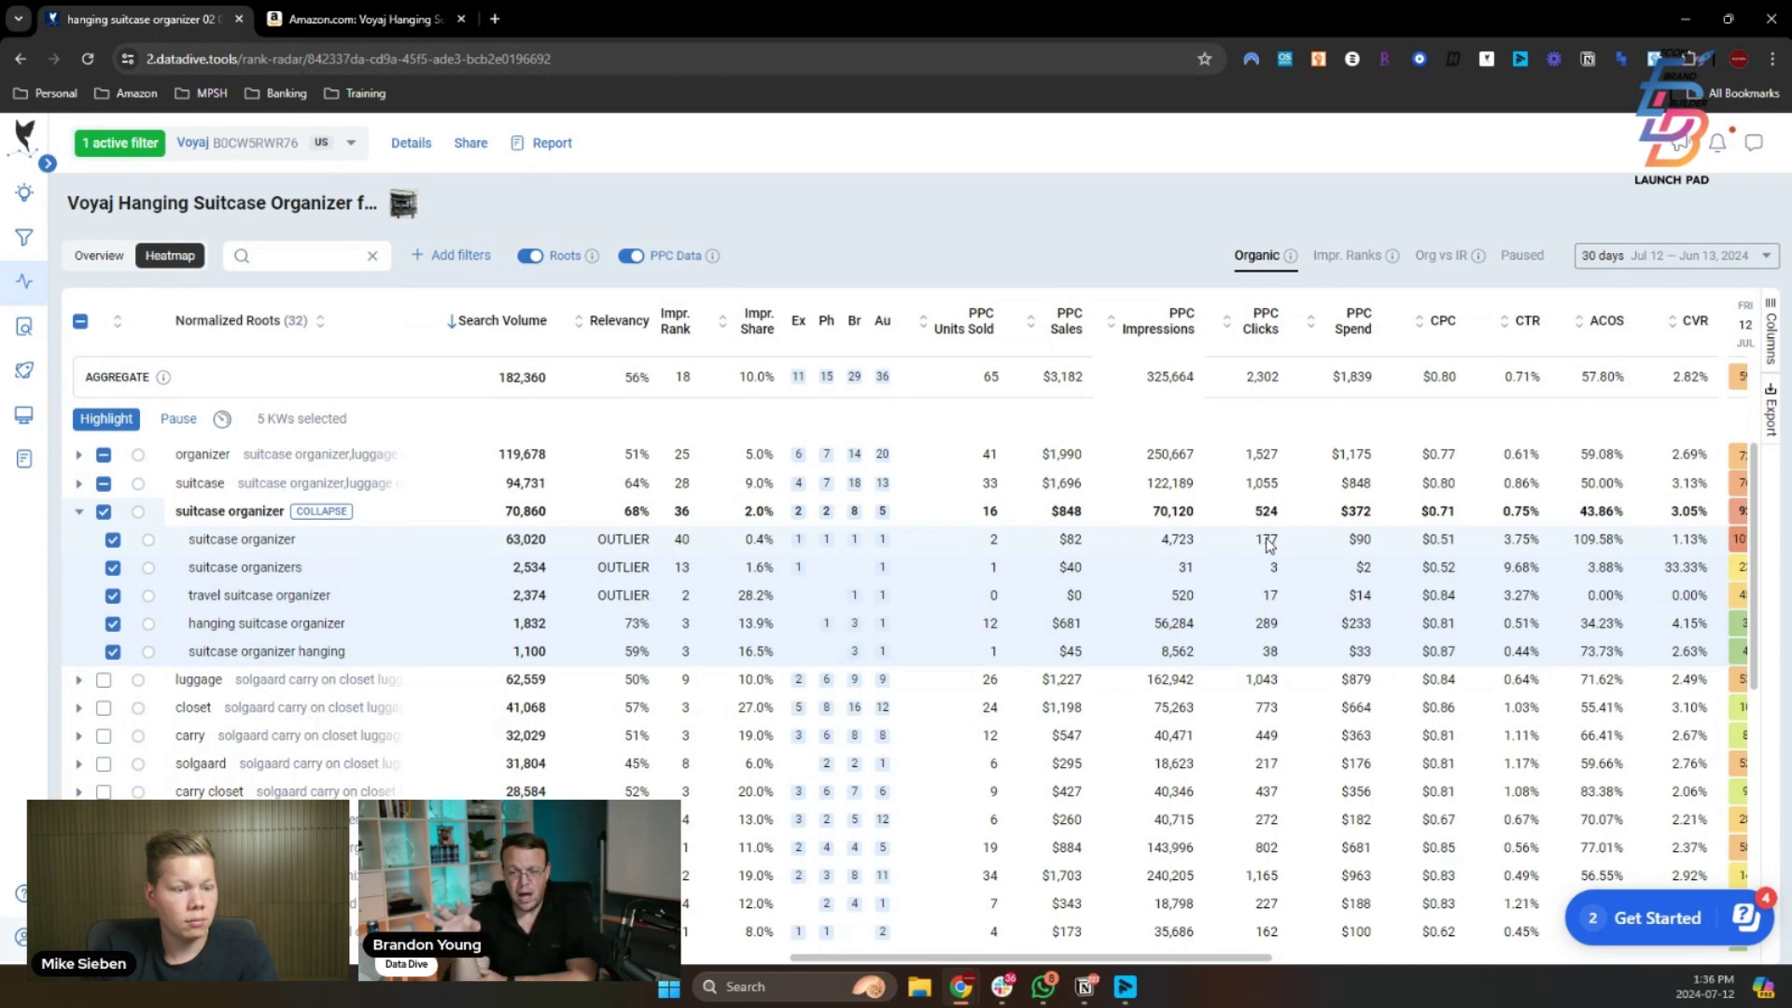
drag(1202, 958, 1231, 964)
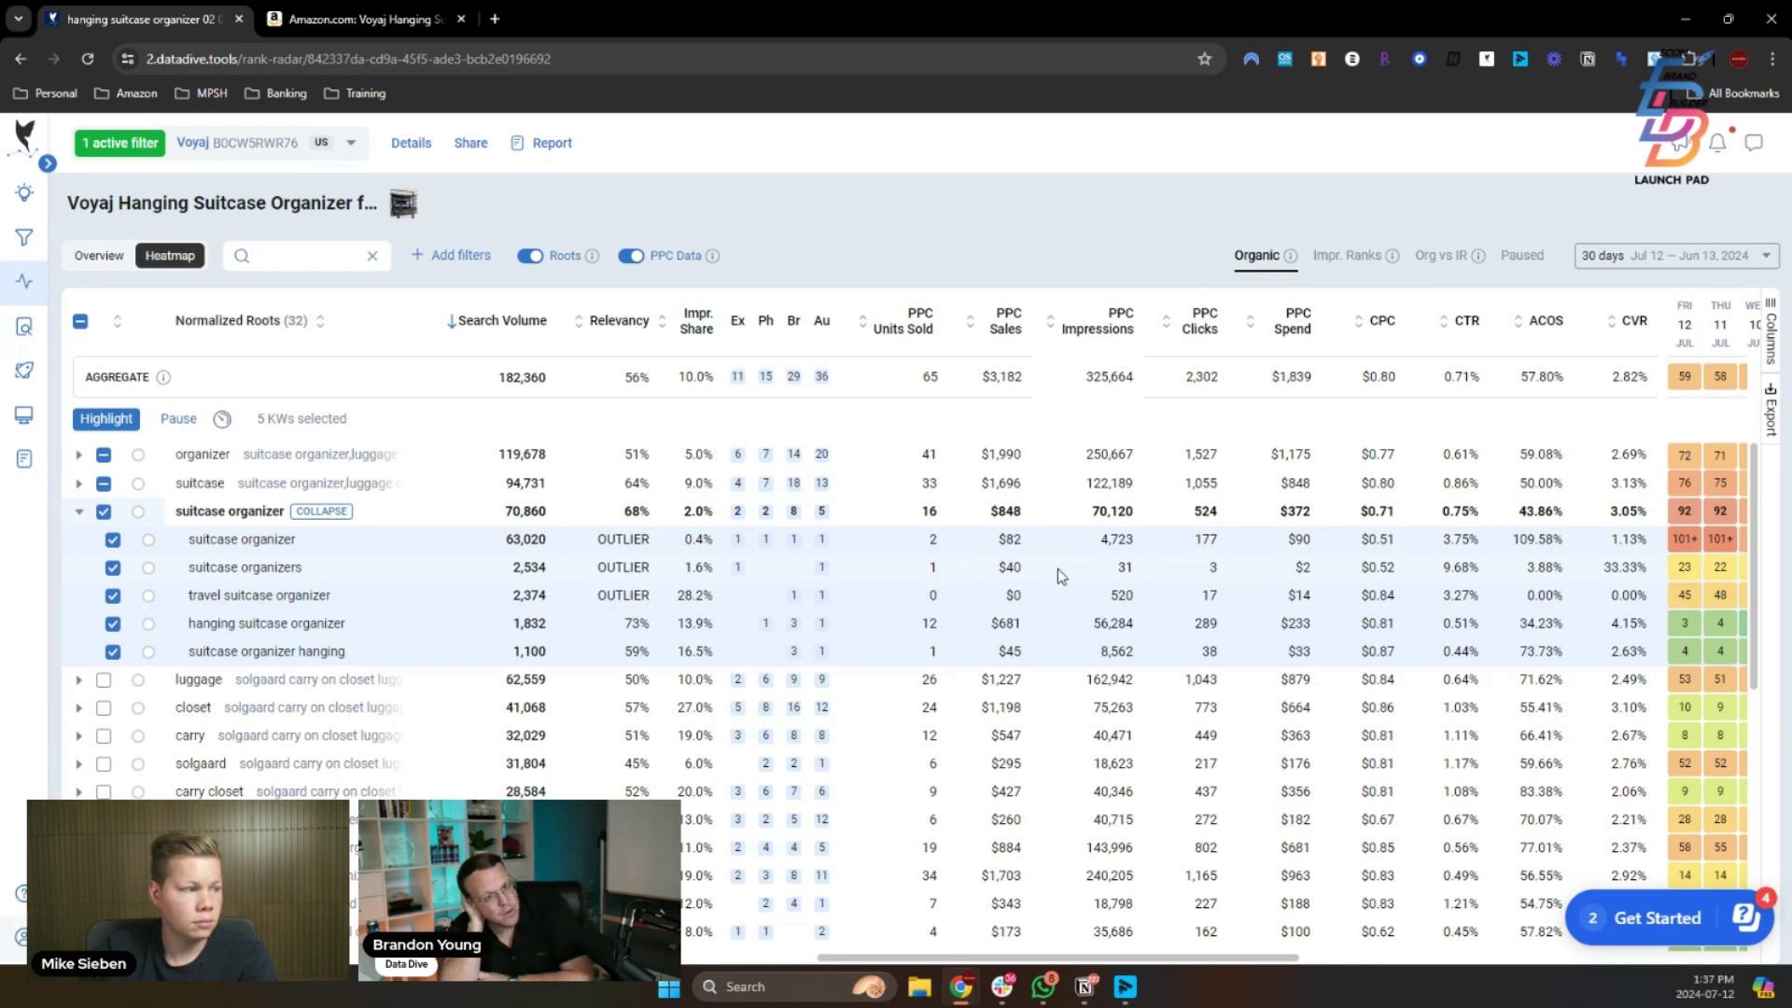
- Search the Amazon listing page for "organizers" and go back to the match in the product title
click(416, 16)
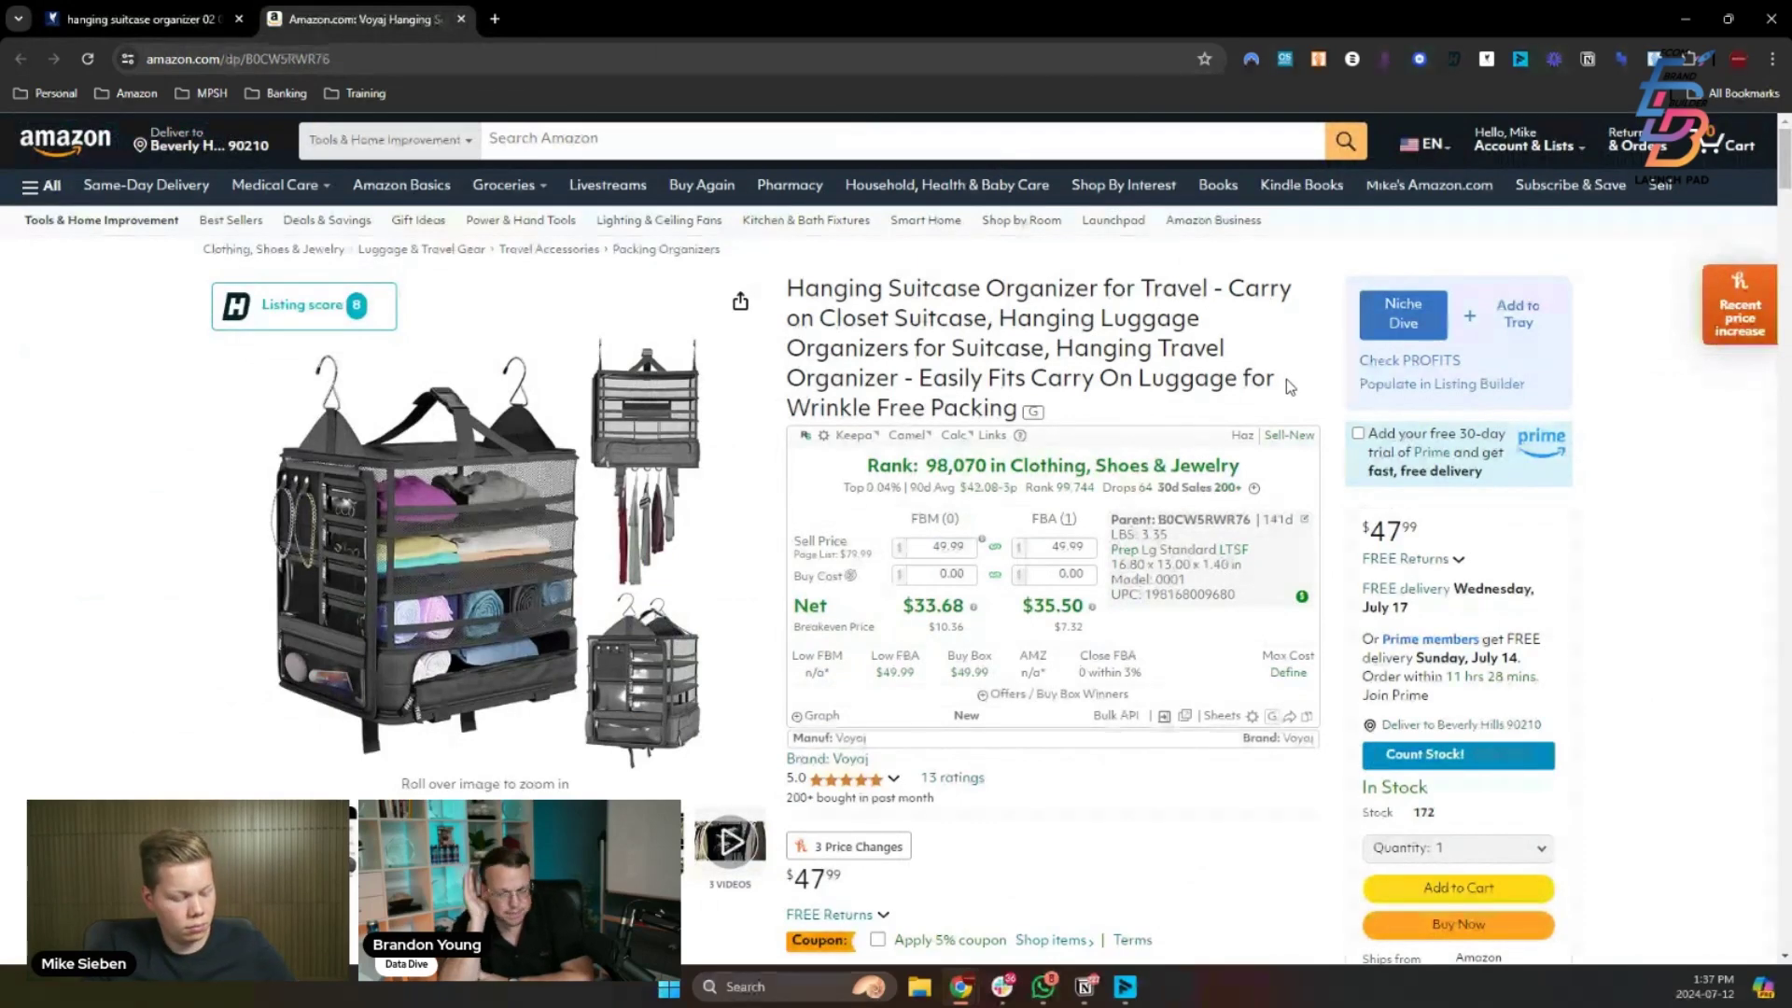
key(ctrl+f)
text(orga)
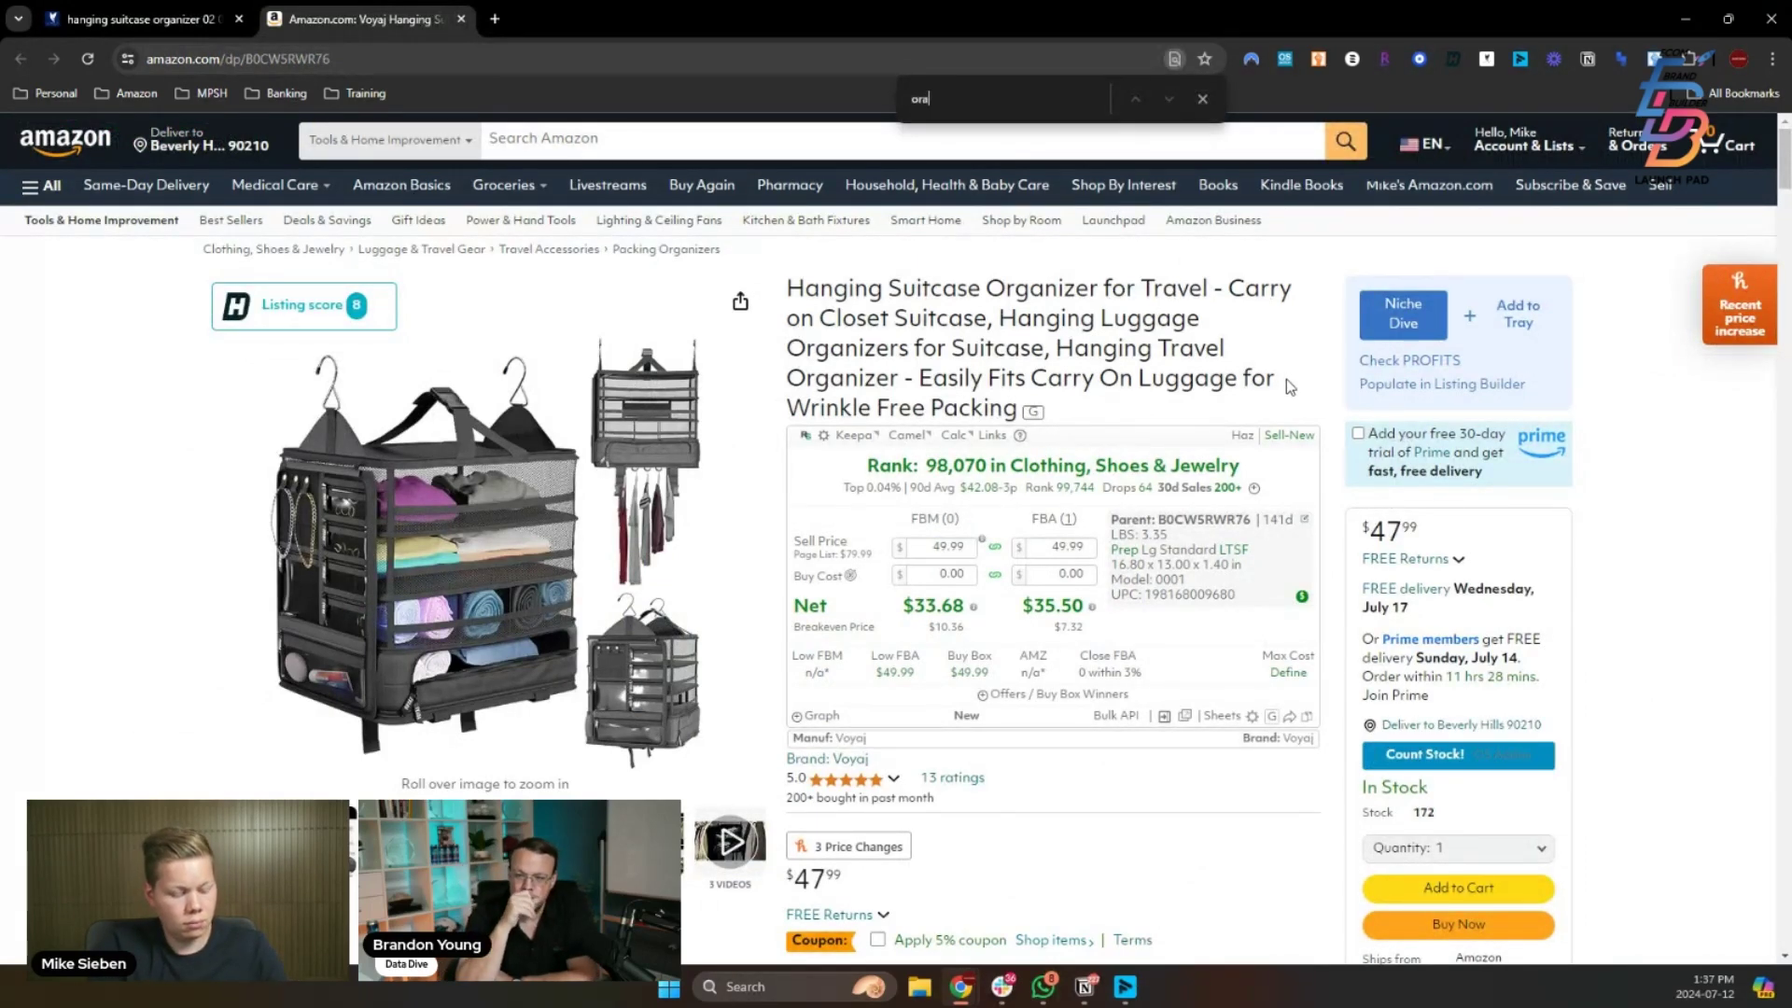
text(nizers)
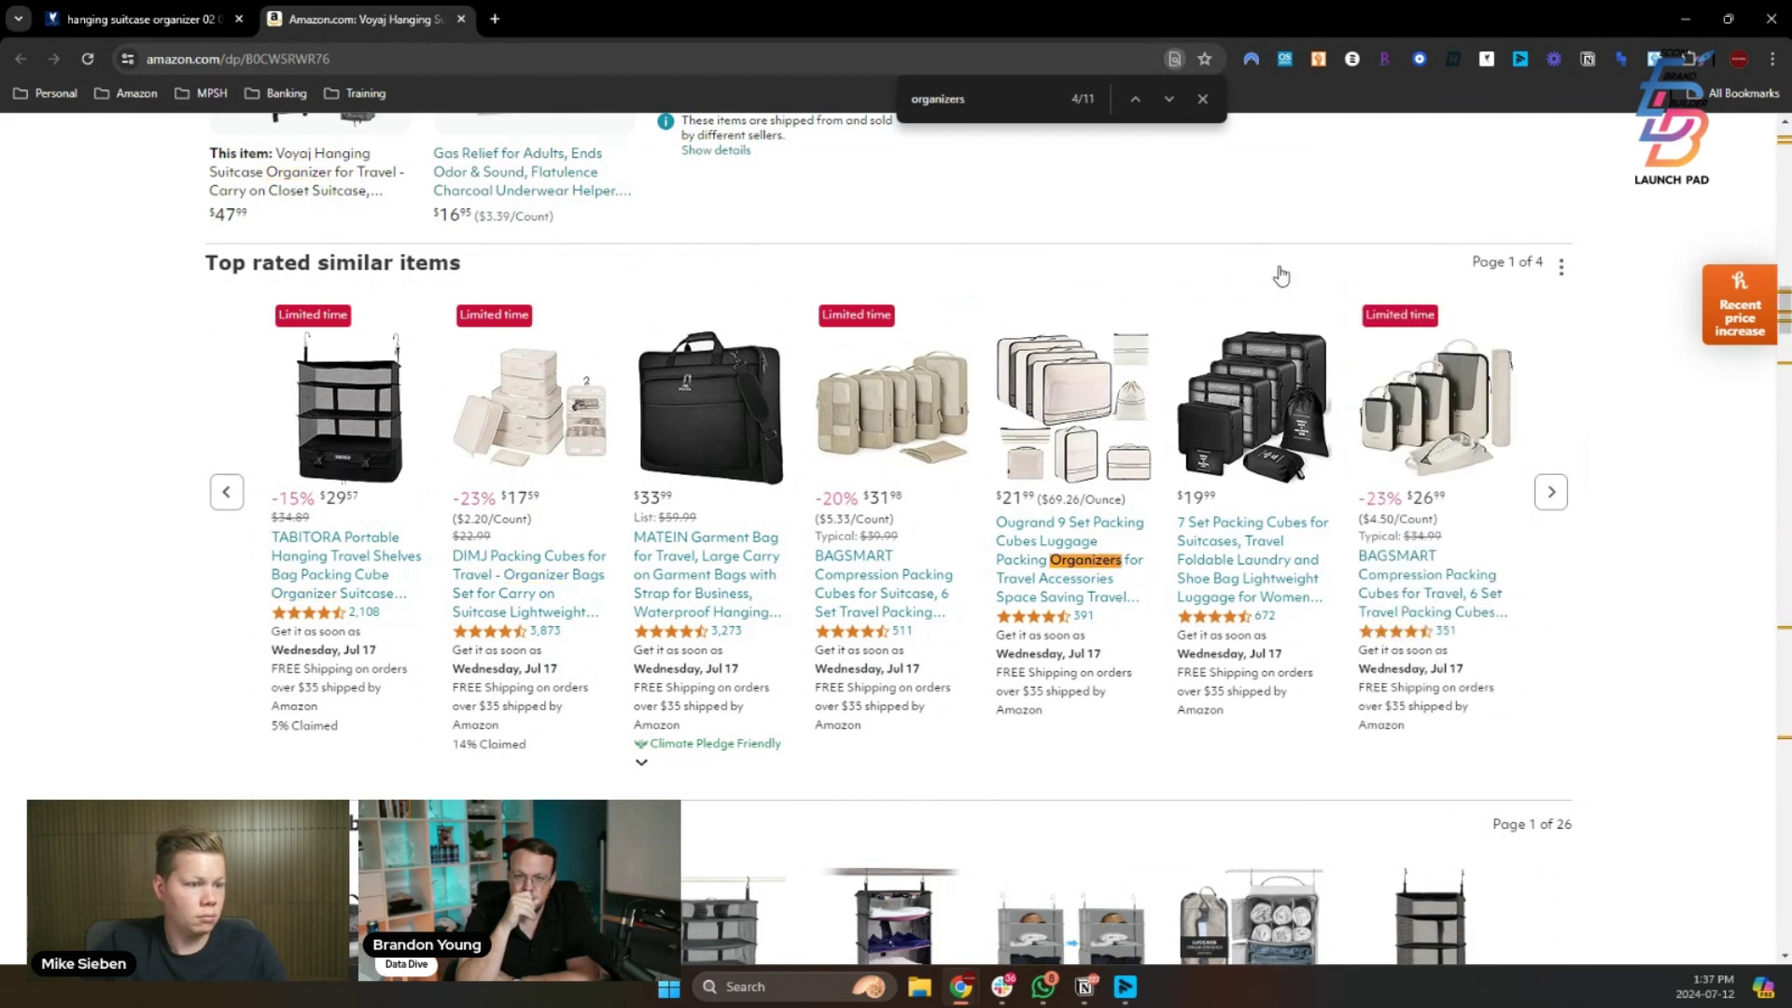
click(1136, 101)
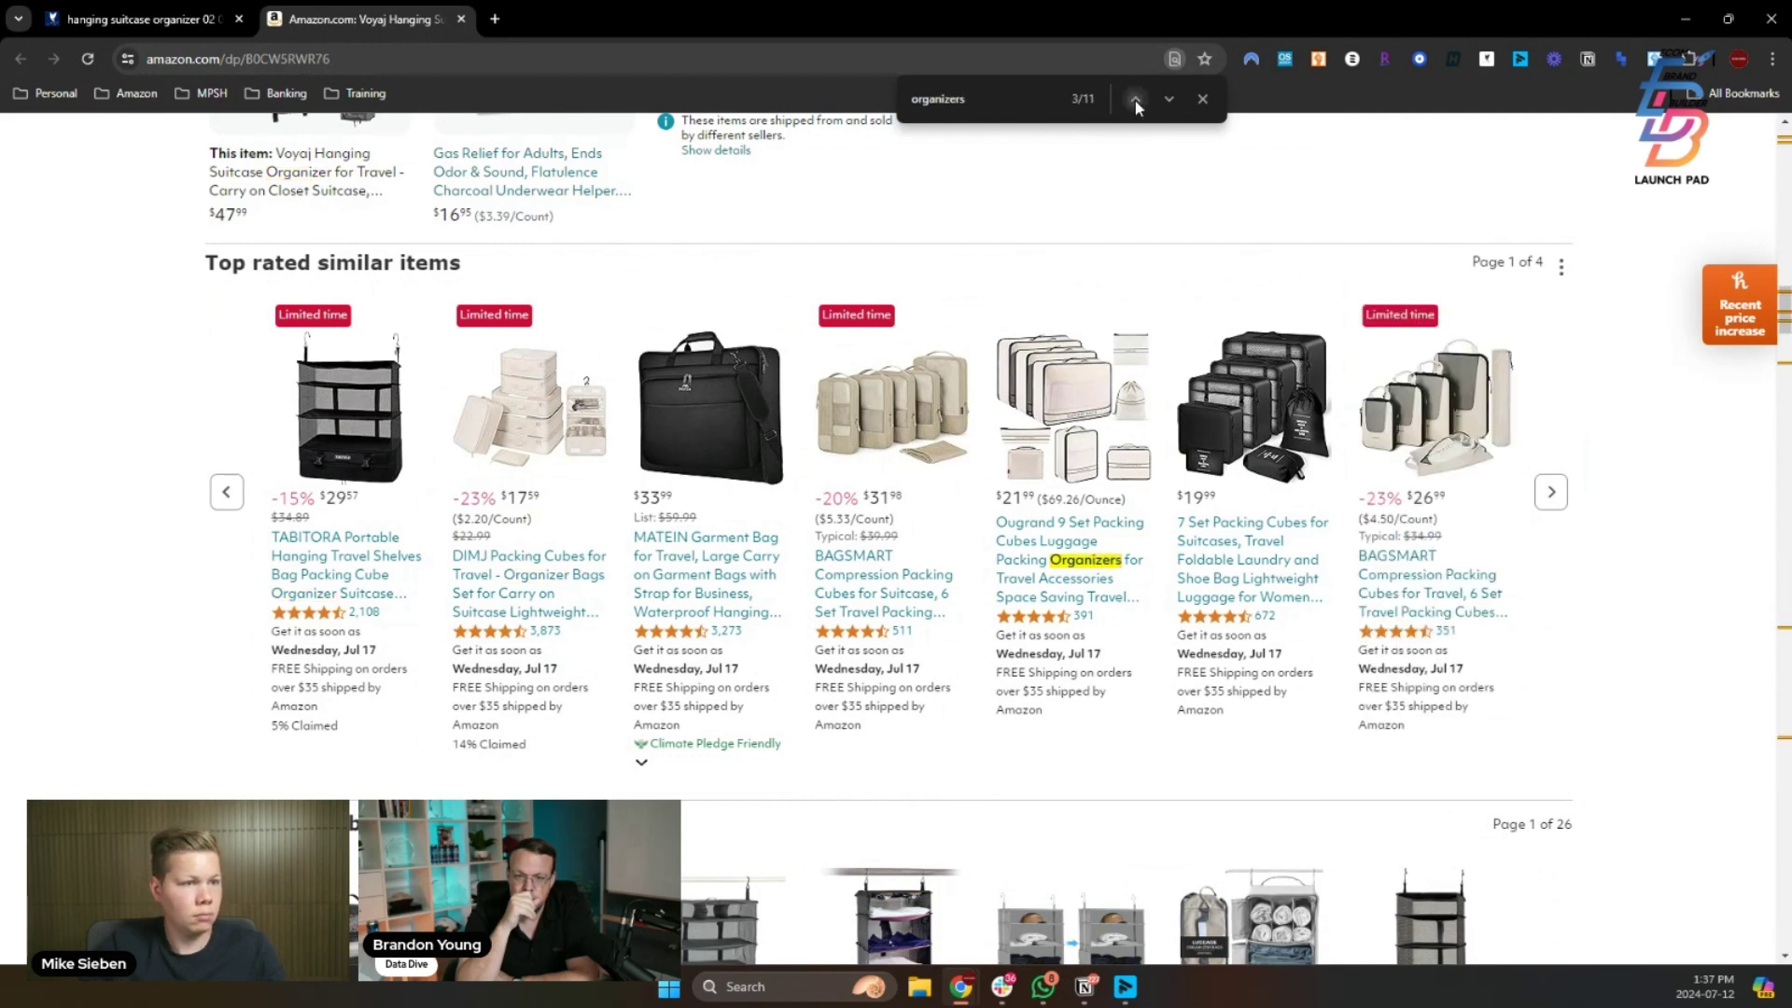
click(1136, 101)
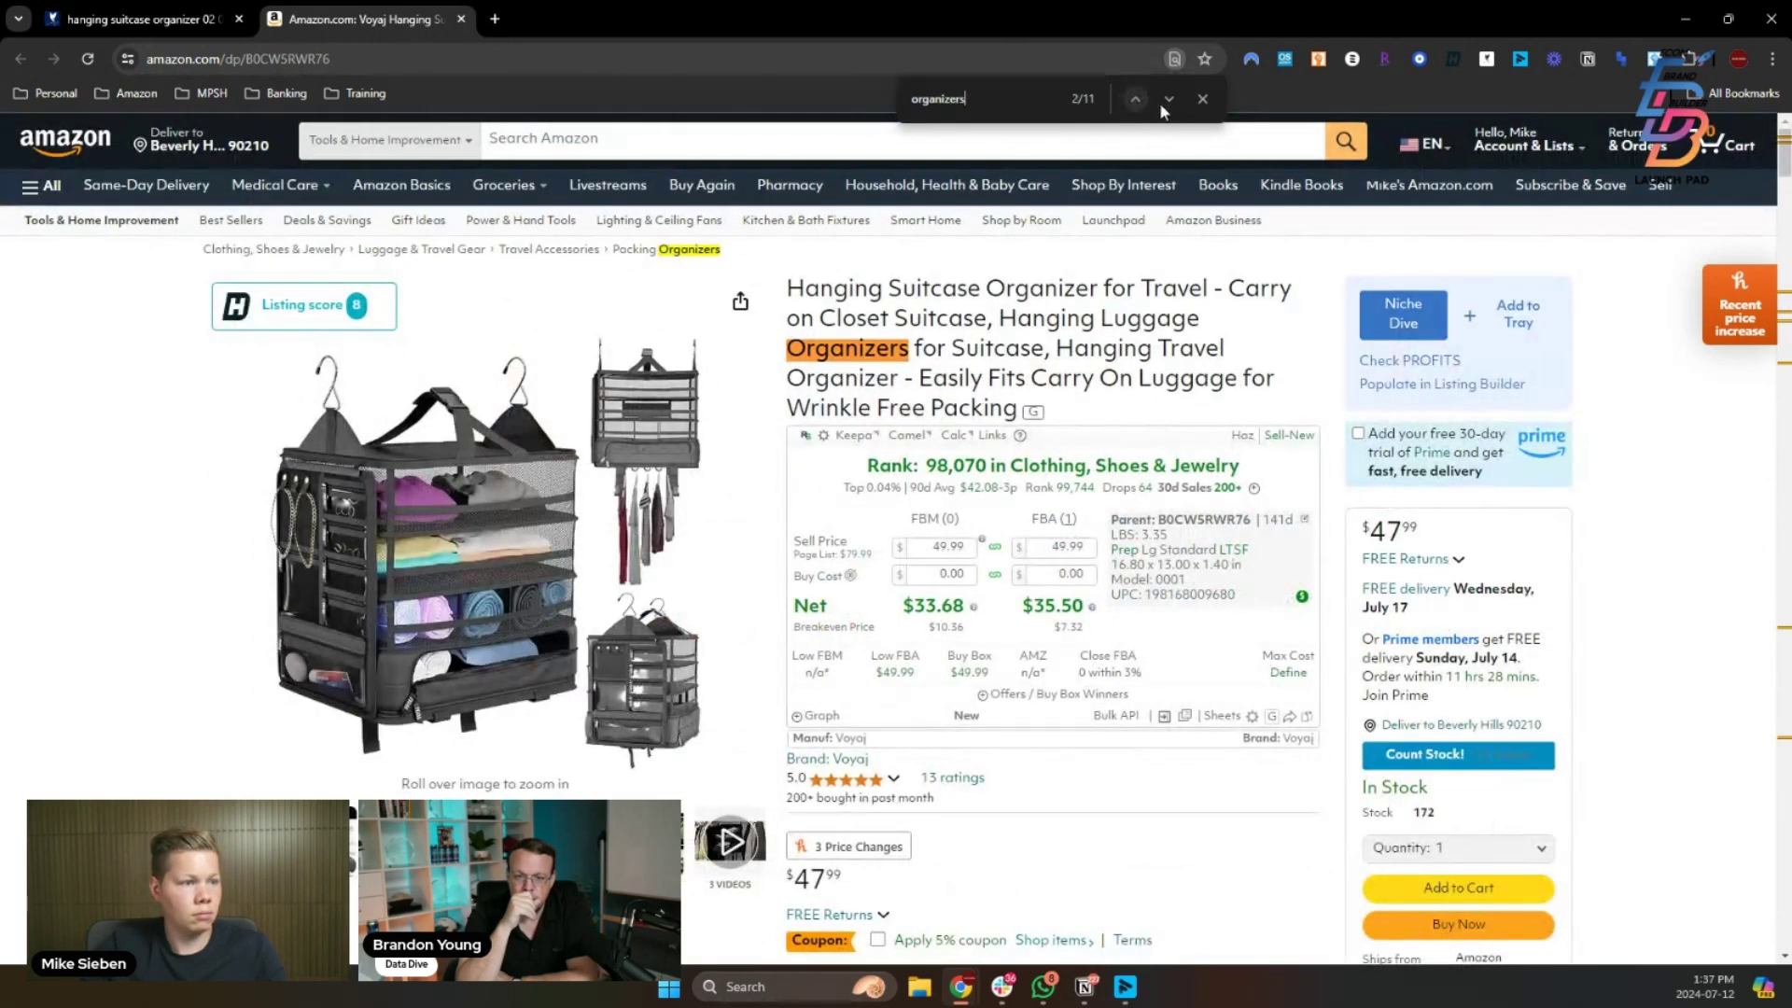
click(1136, 103)
click(1170, 99)
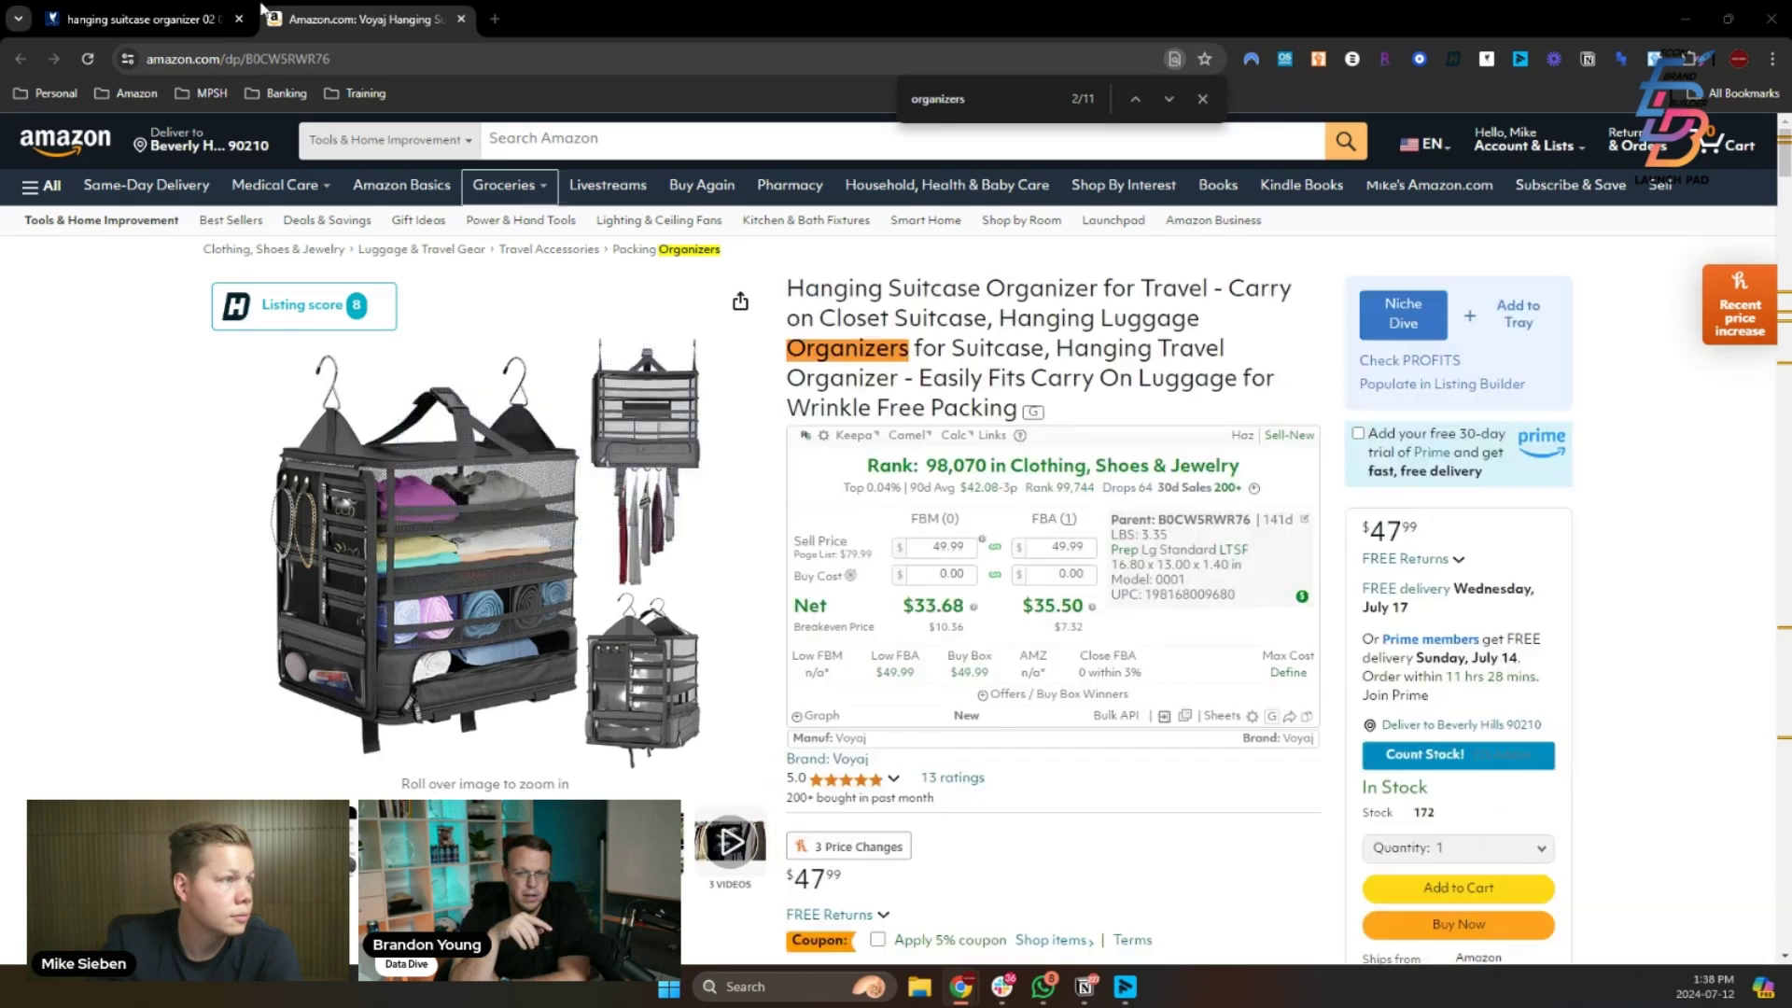
- Return to the rank heatmap, reduce the page zoom to 90%, and show PPC data with CVR and daily ranks in view
key(ctrl+shift+Tab)
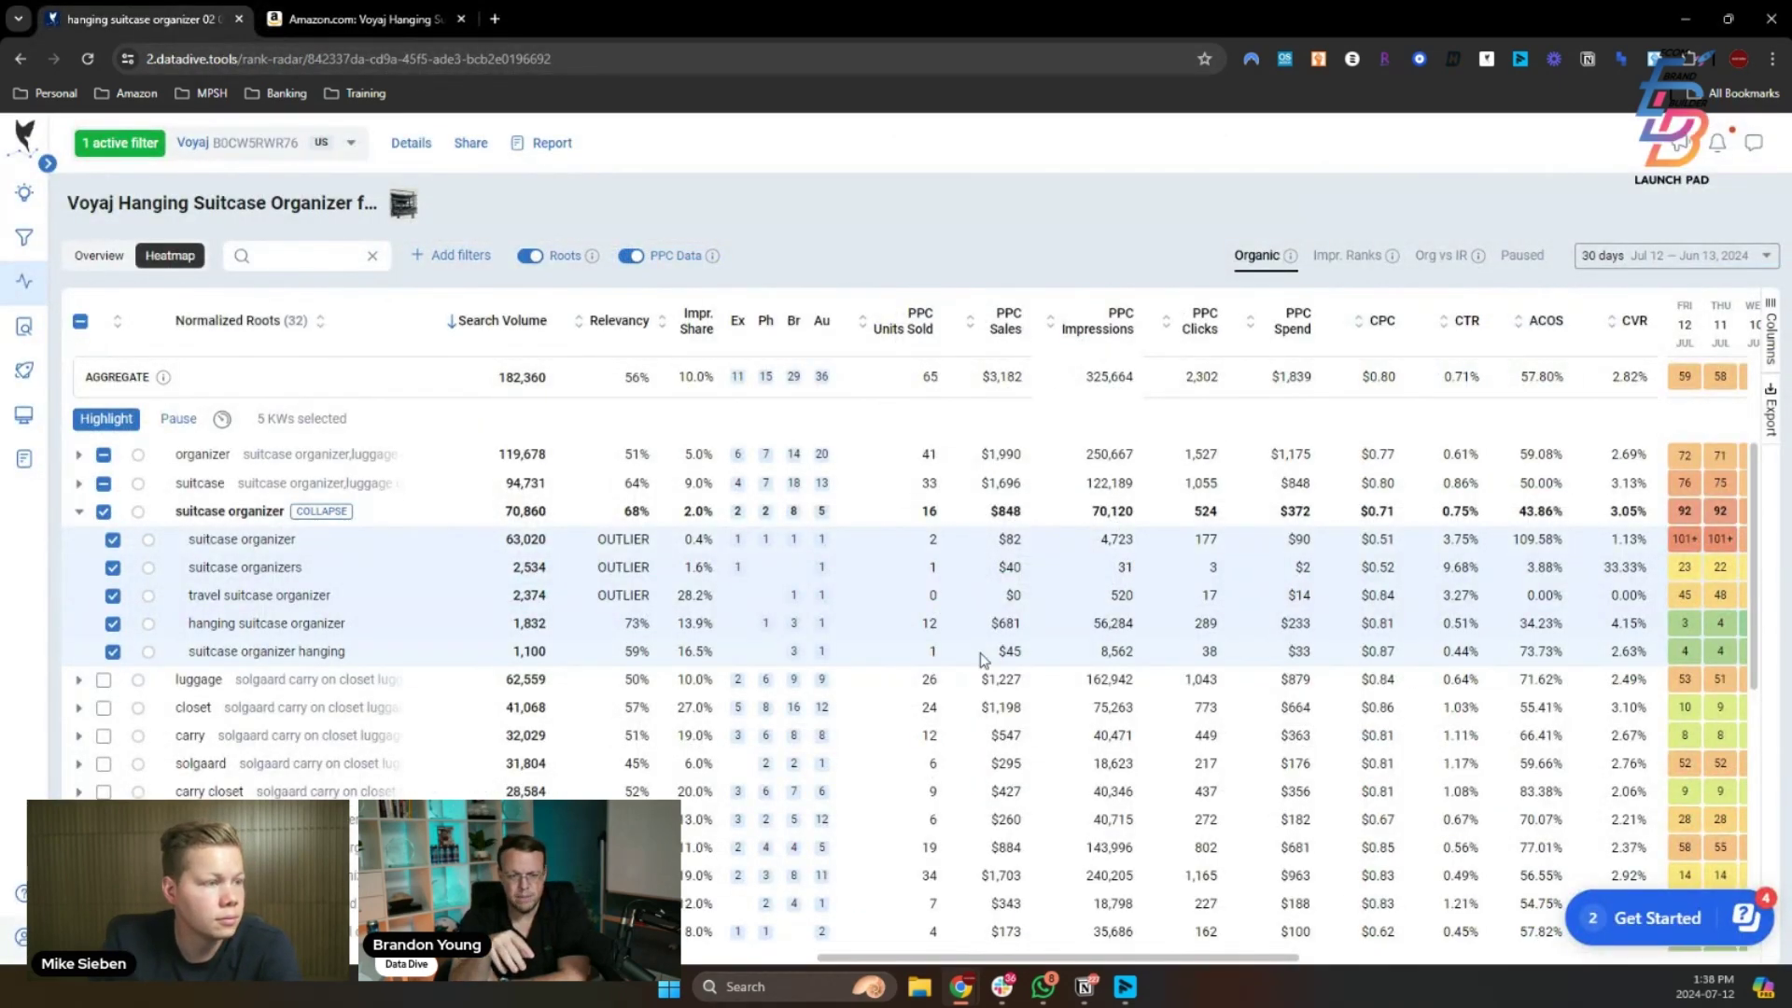
drag(985, 963, 831, 963)
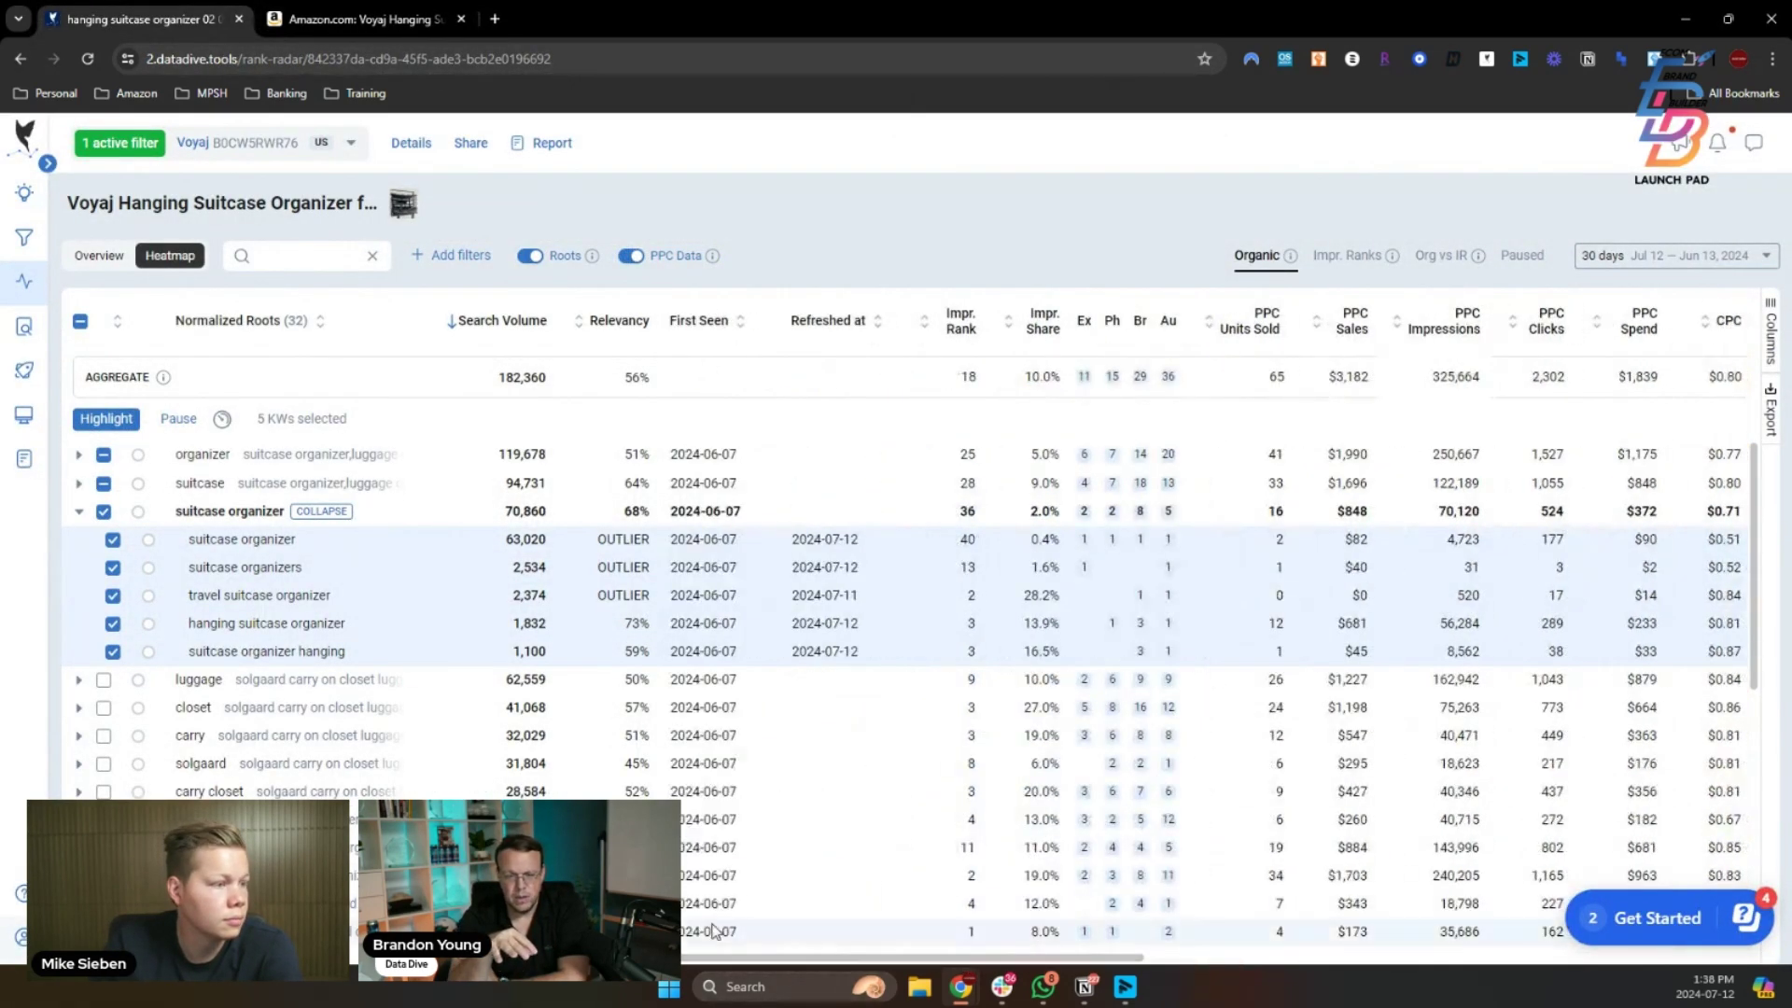
click(638, 260)
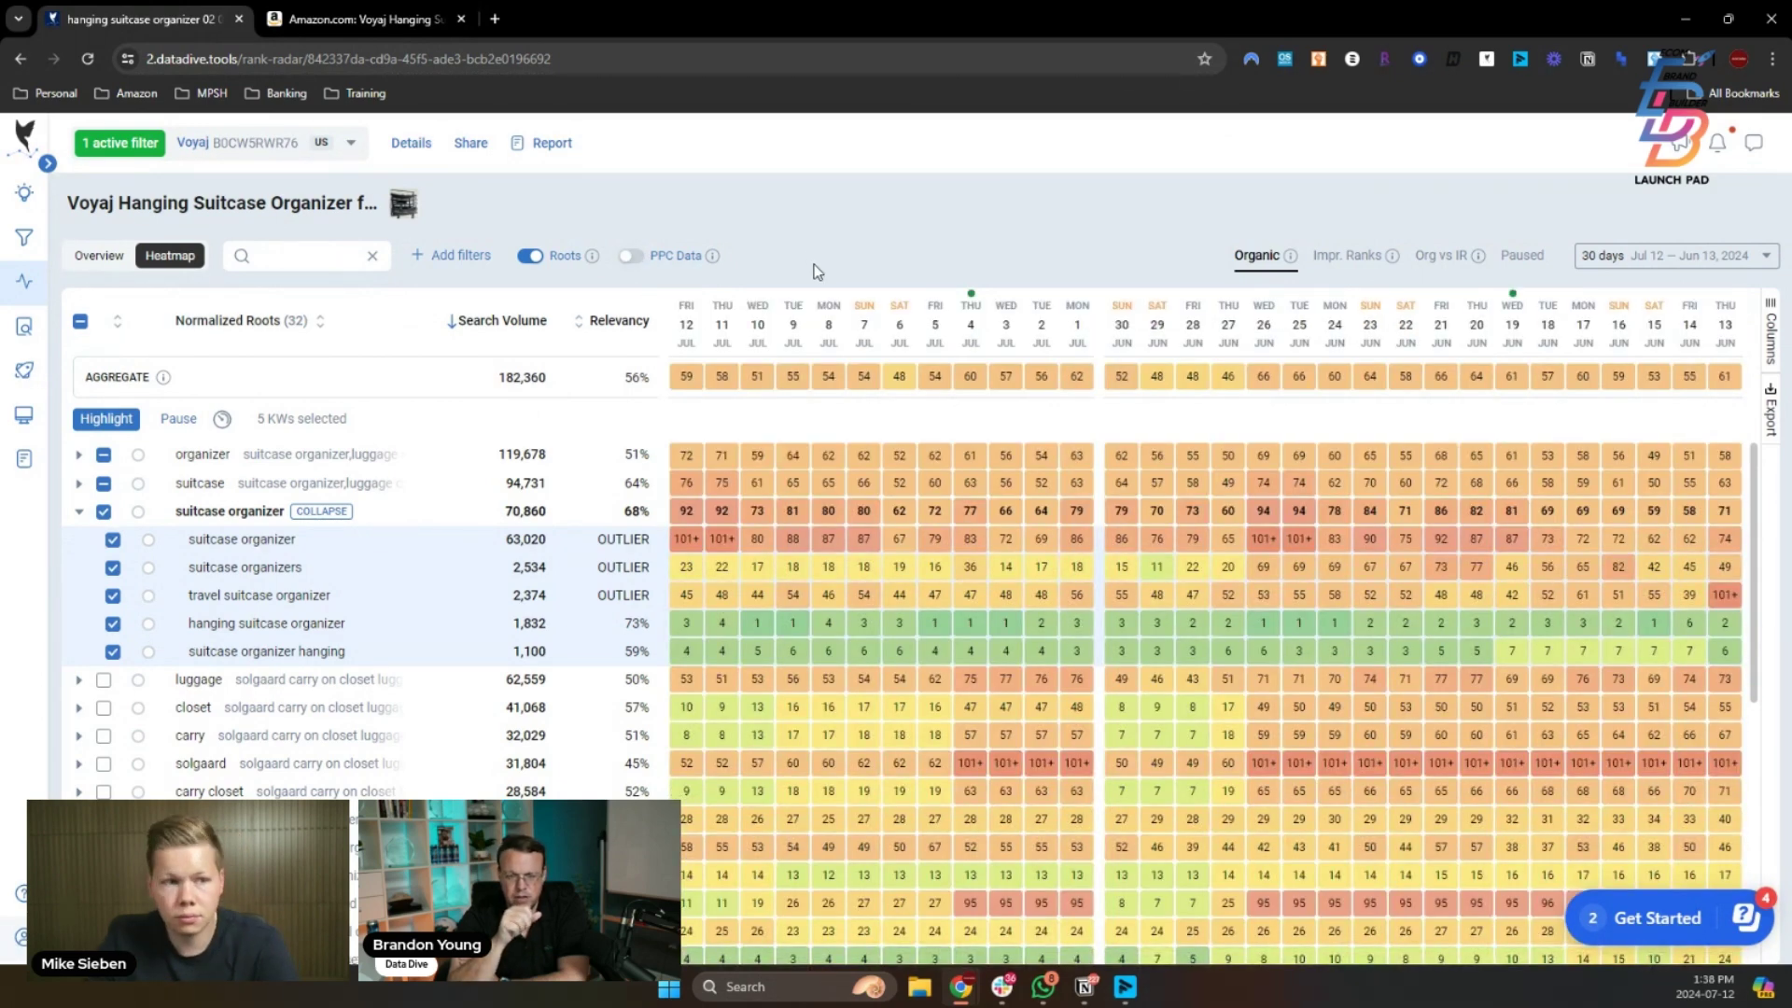
key(ctrl+minus)
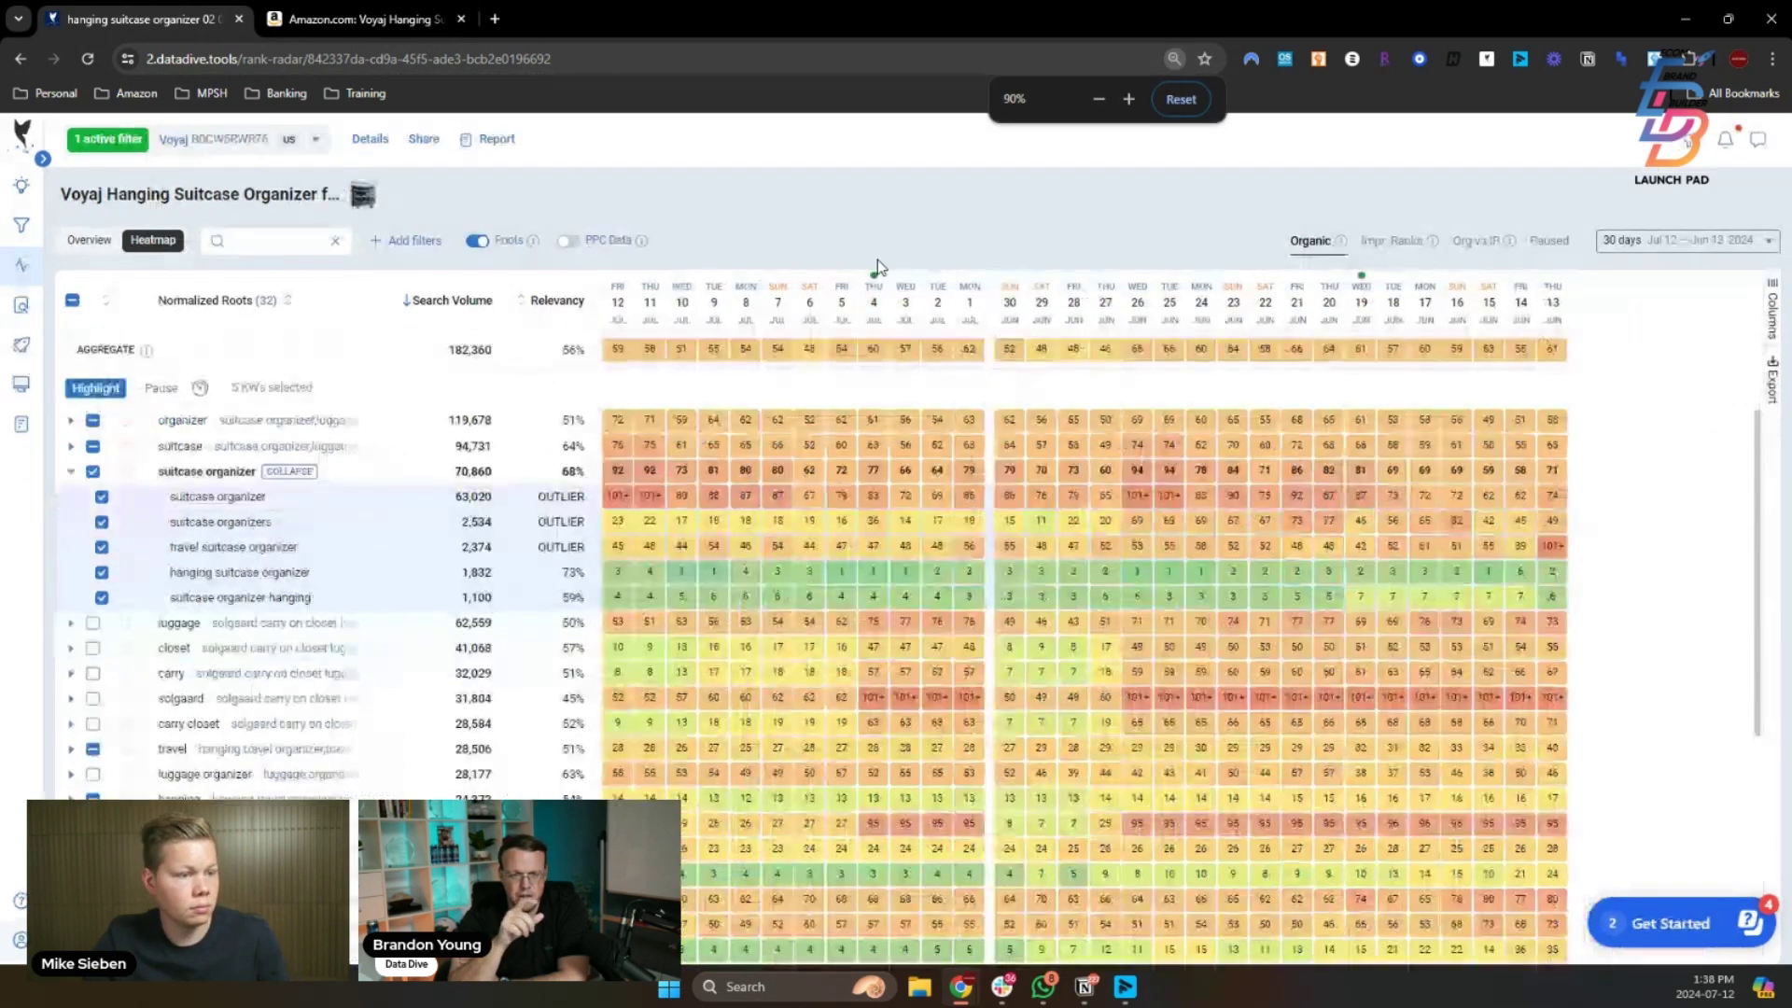
click(568, 240)
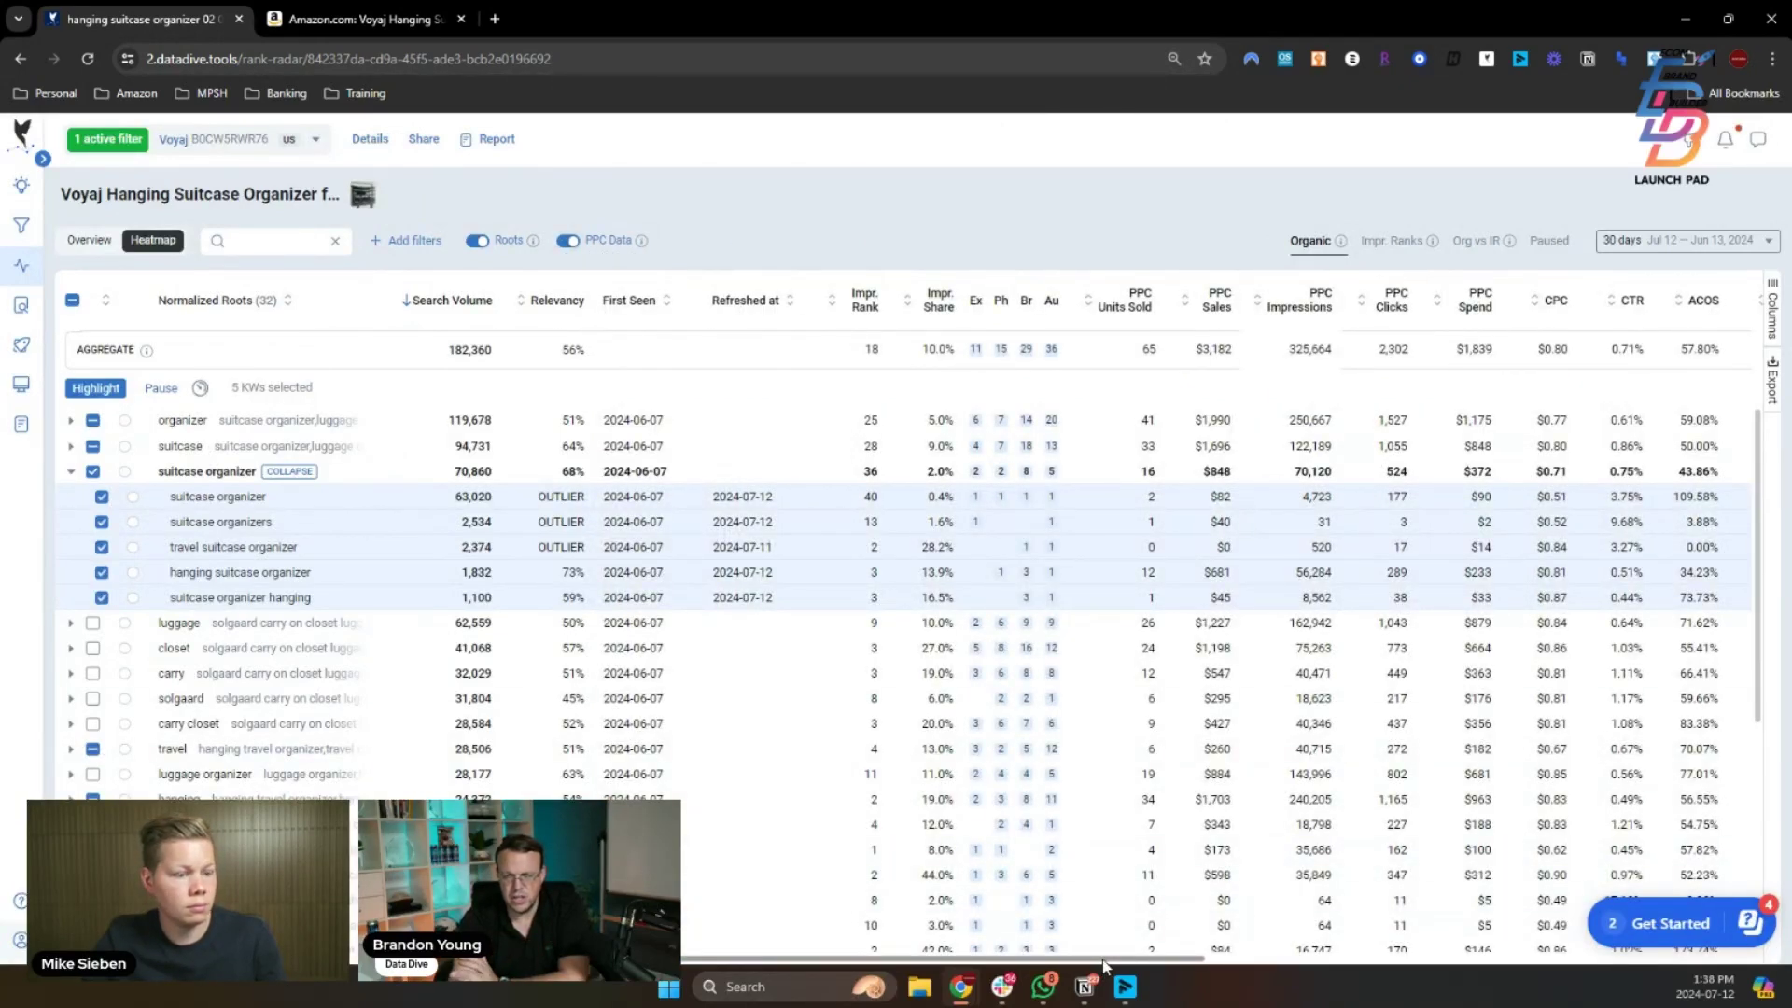
drag(1104, 966, 1238, 971)
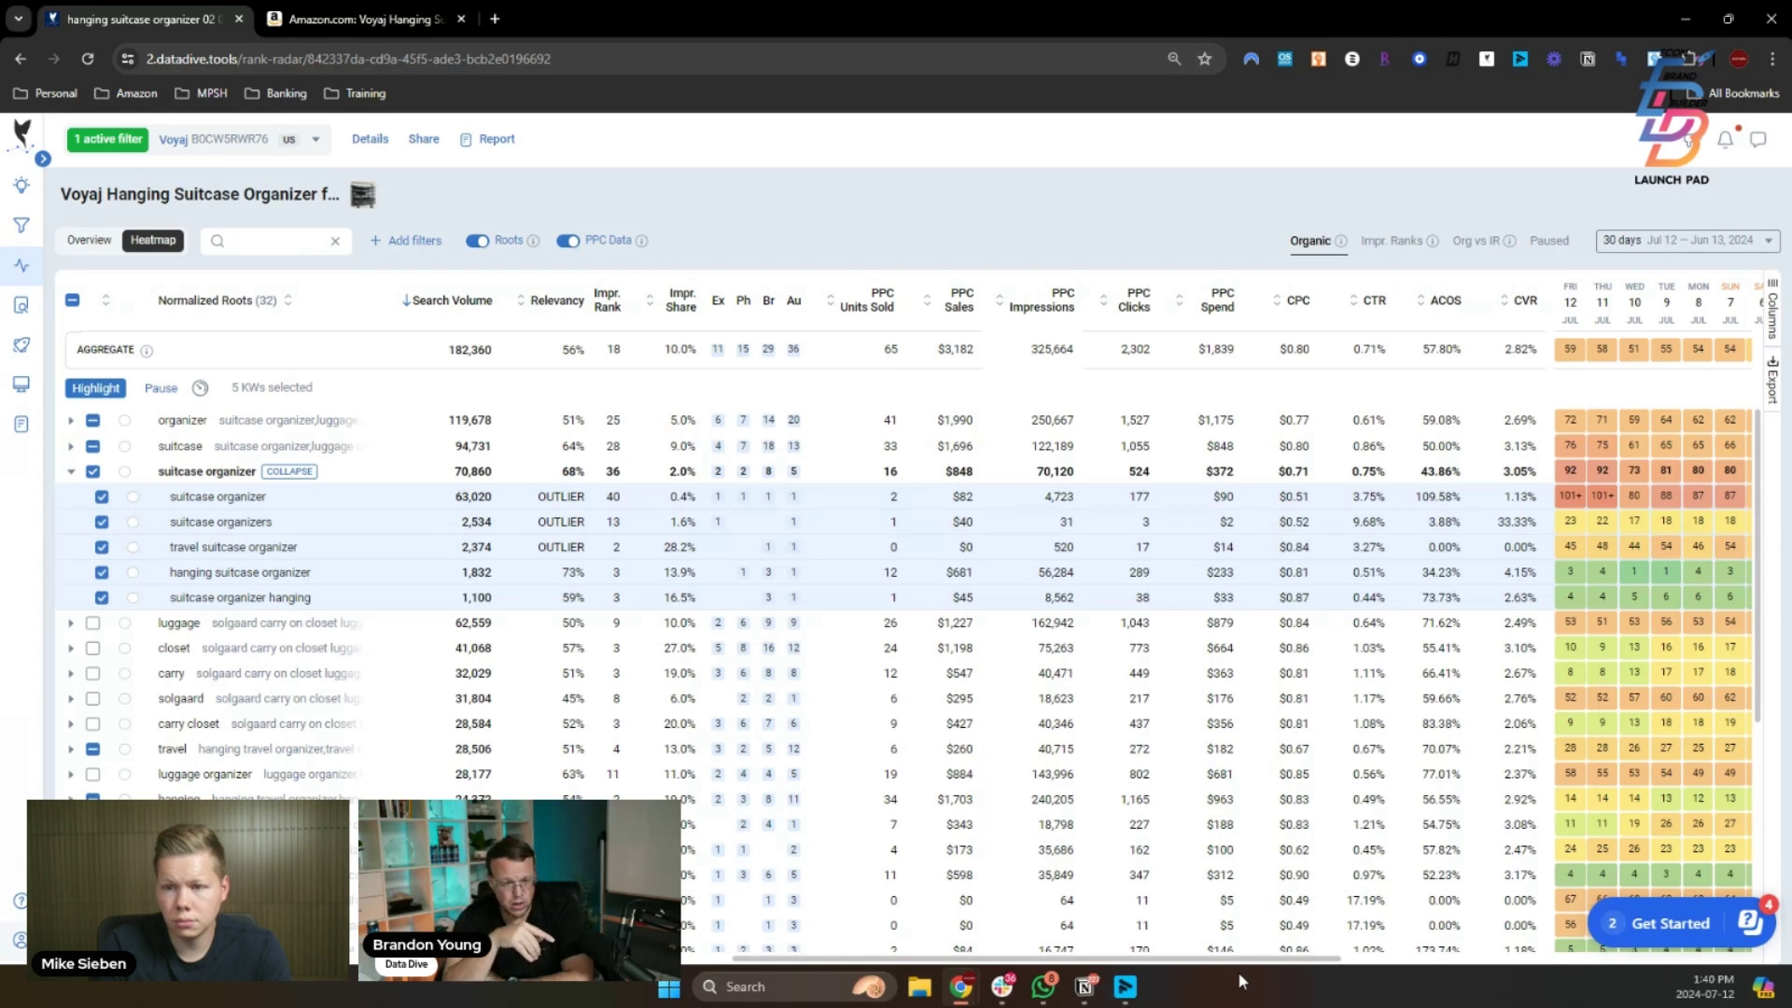
- Clear the suitcase organizer root's selection, and expand the solgaard root with all its keywords selected to review their PPC metrics
click(43, 159)
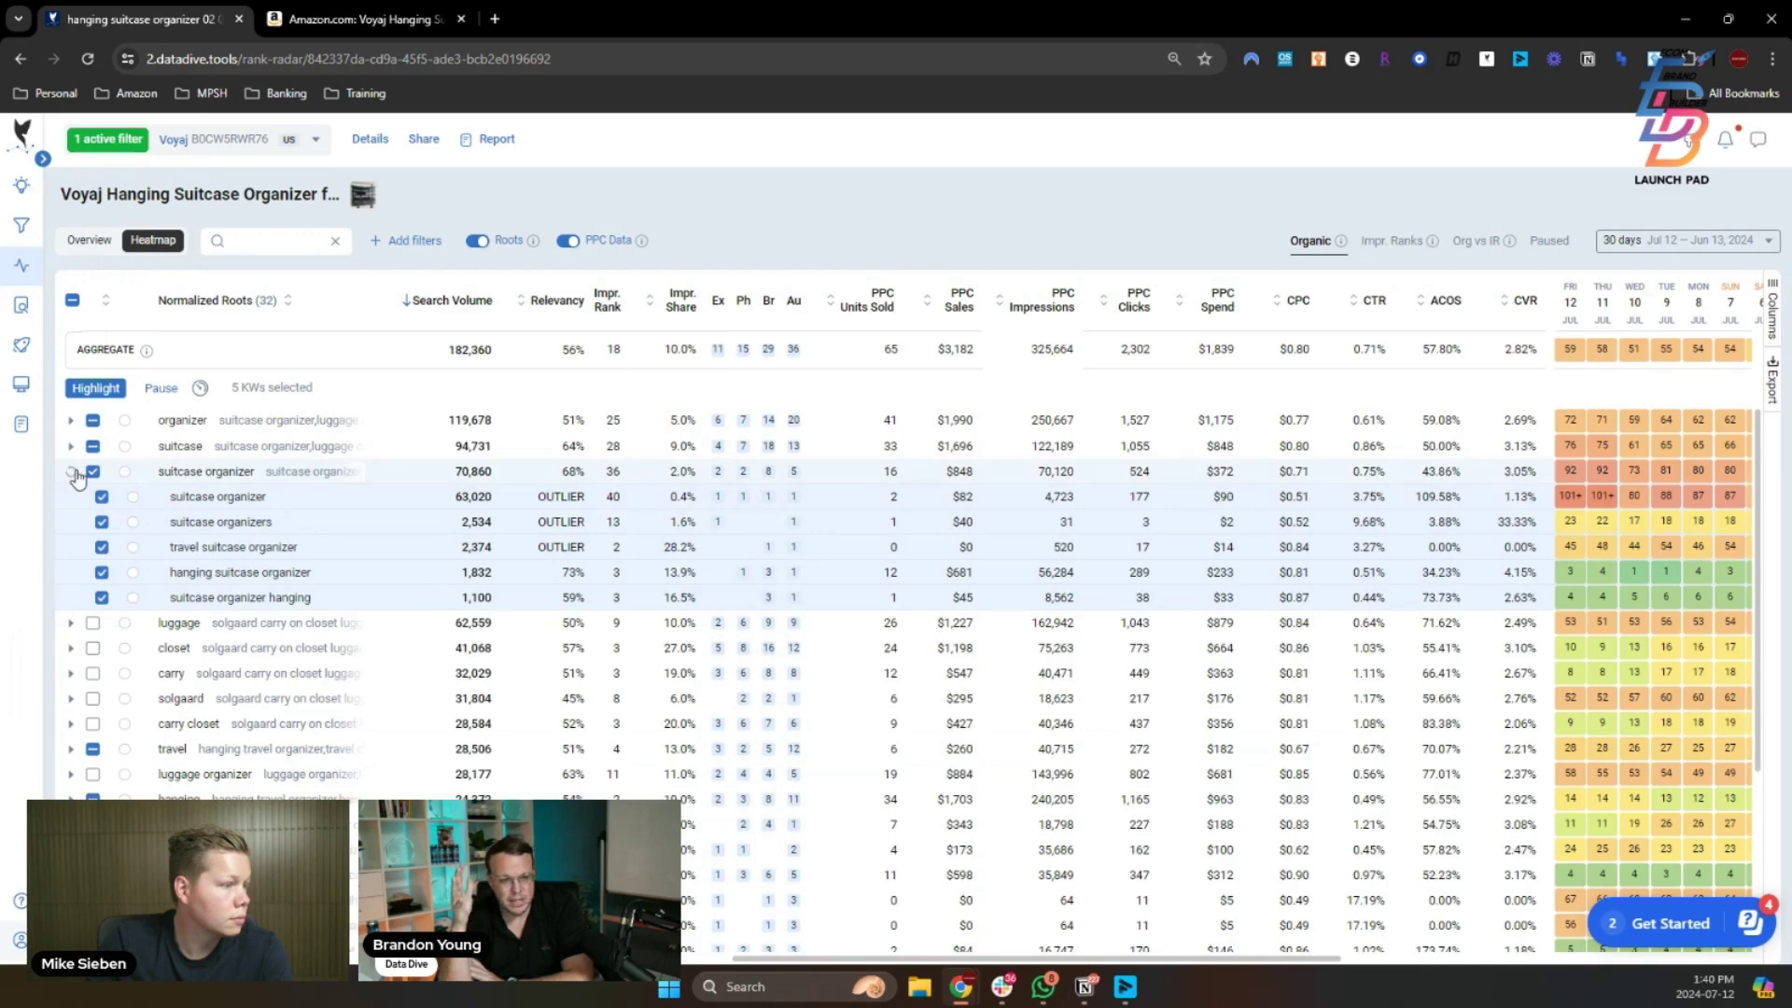
click(72, 471)
click(93, 471)
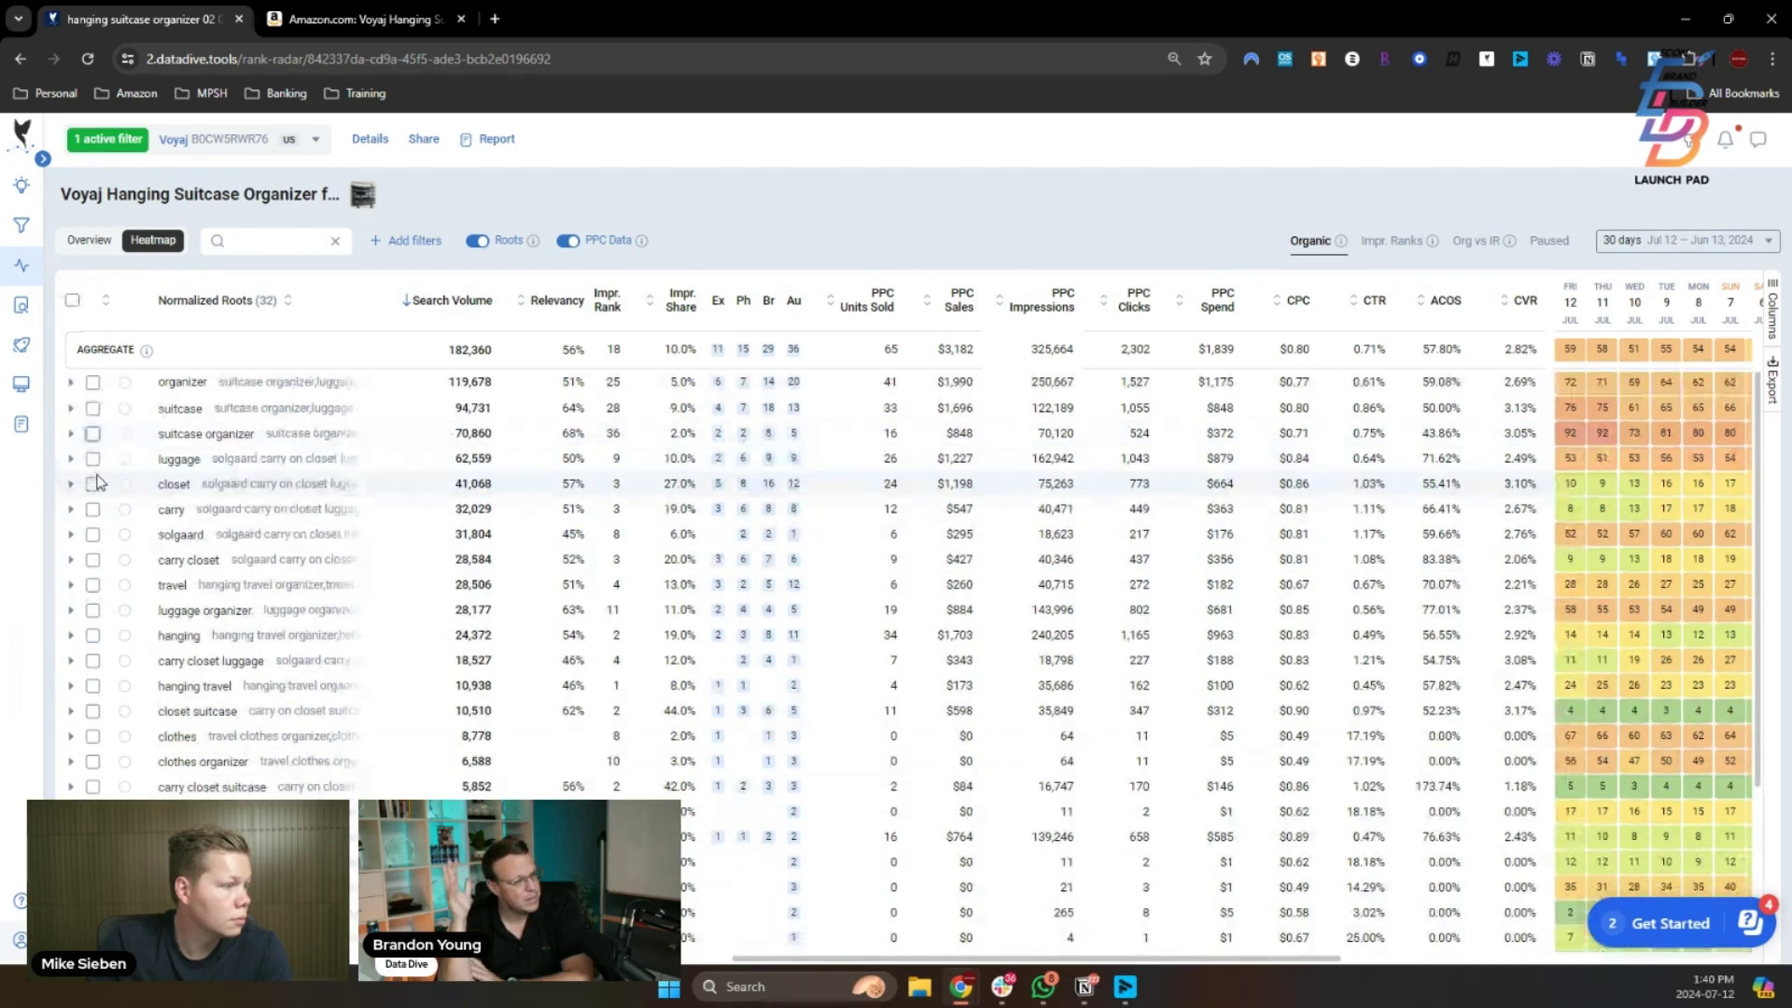
click(70, 534)
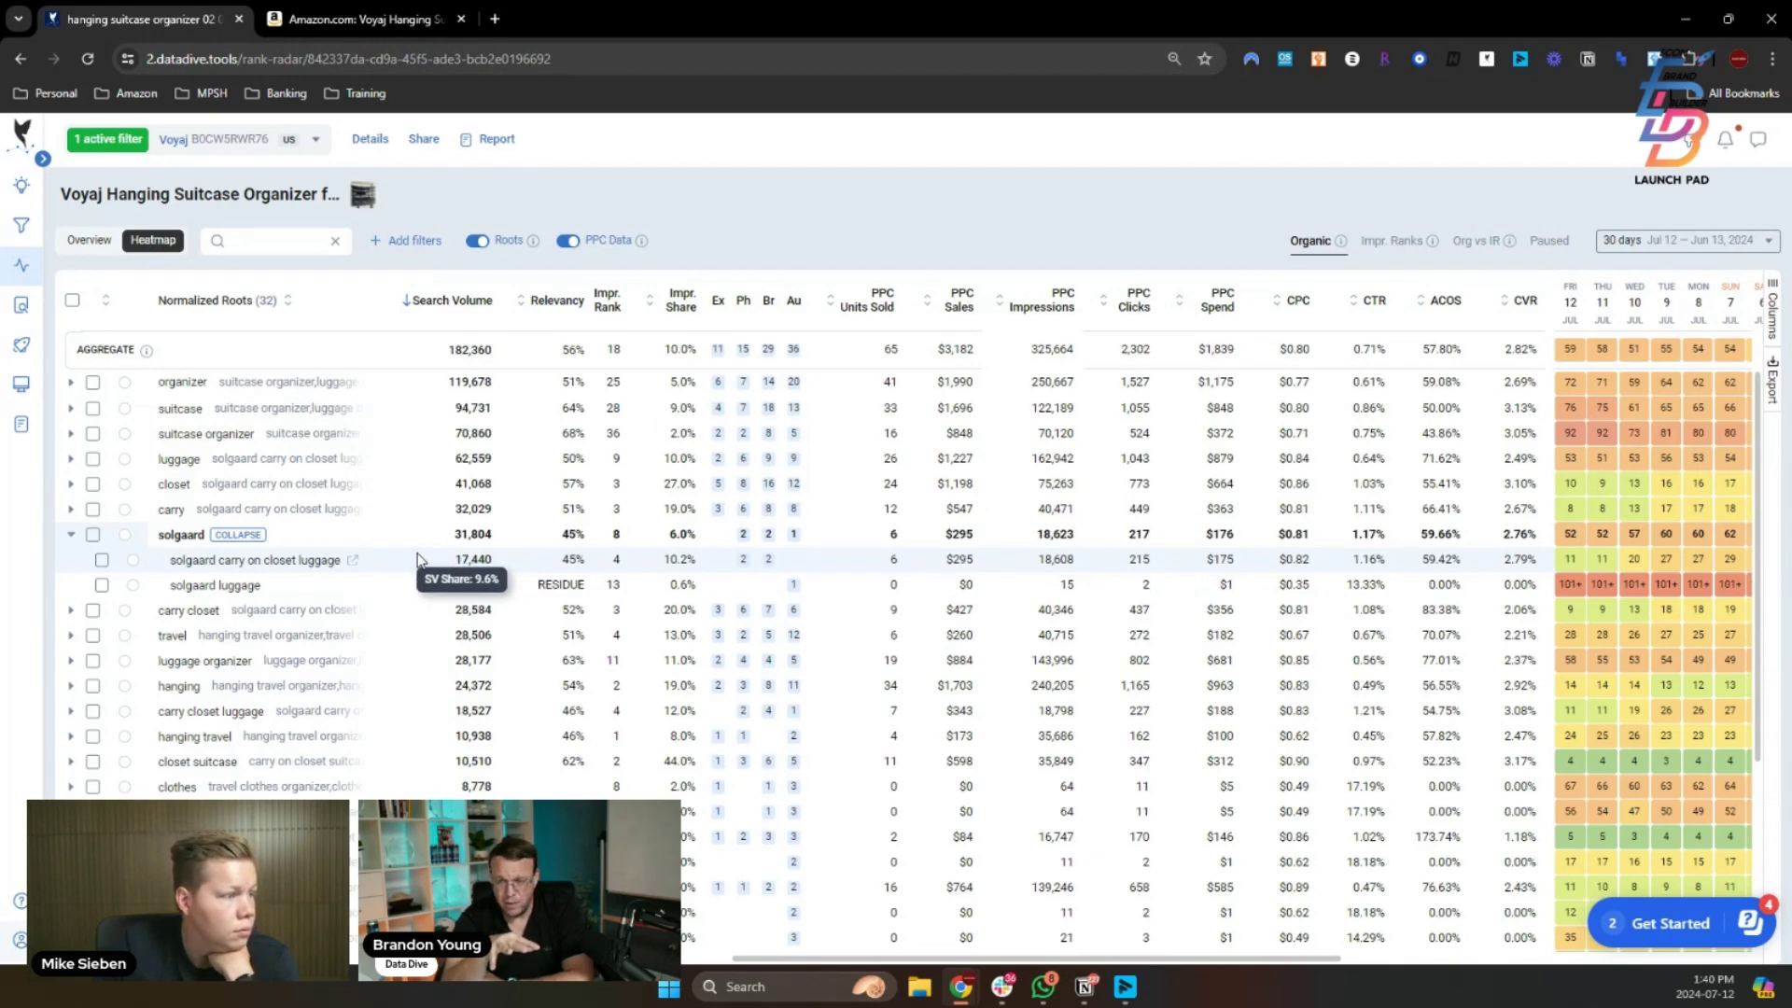
click(92, 533)
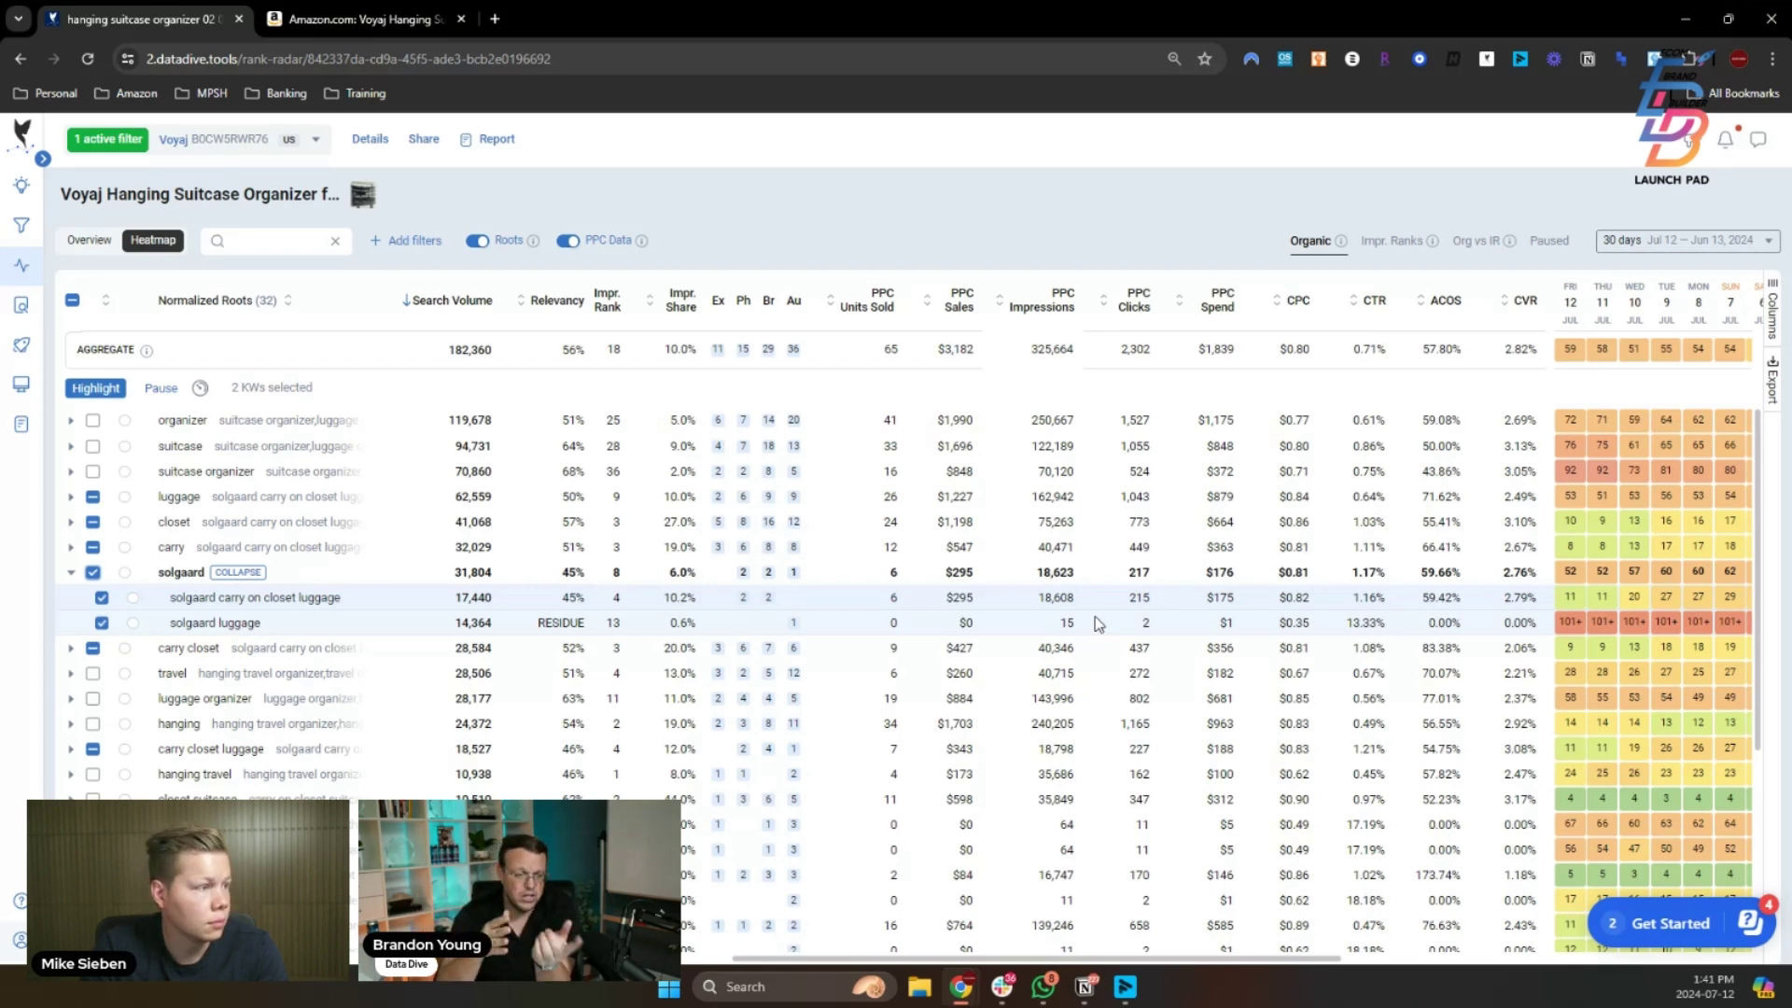
- Pause only the keyword "solgaard luggage", and expand the solgaard root again with its remaining keyword selected
mouse_move(184, 613)
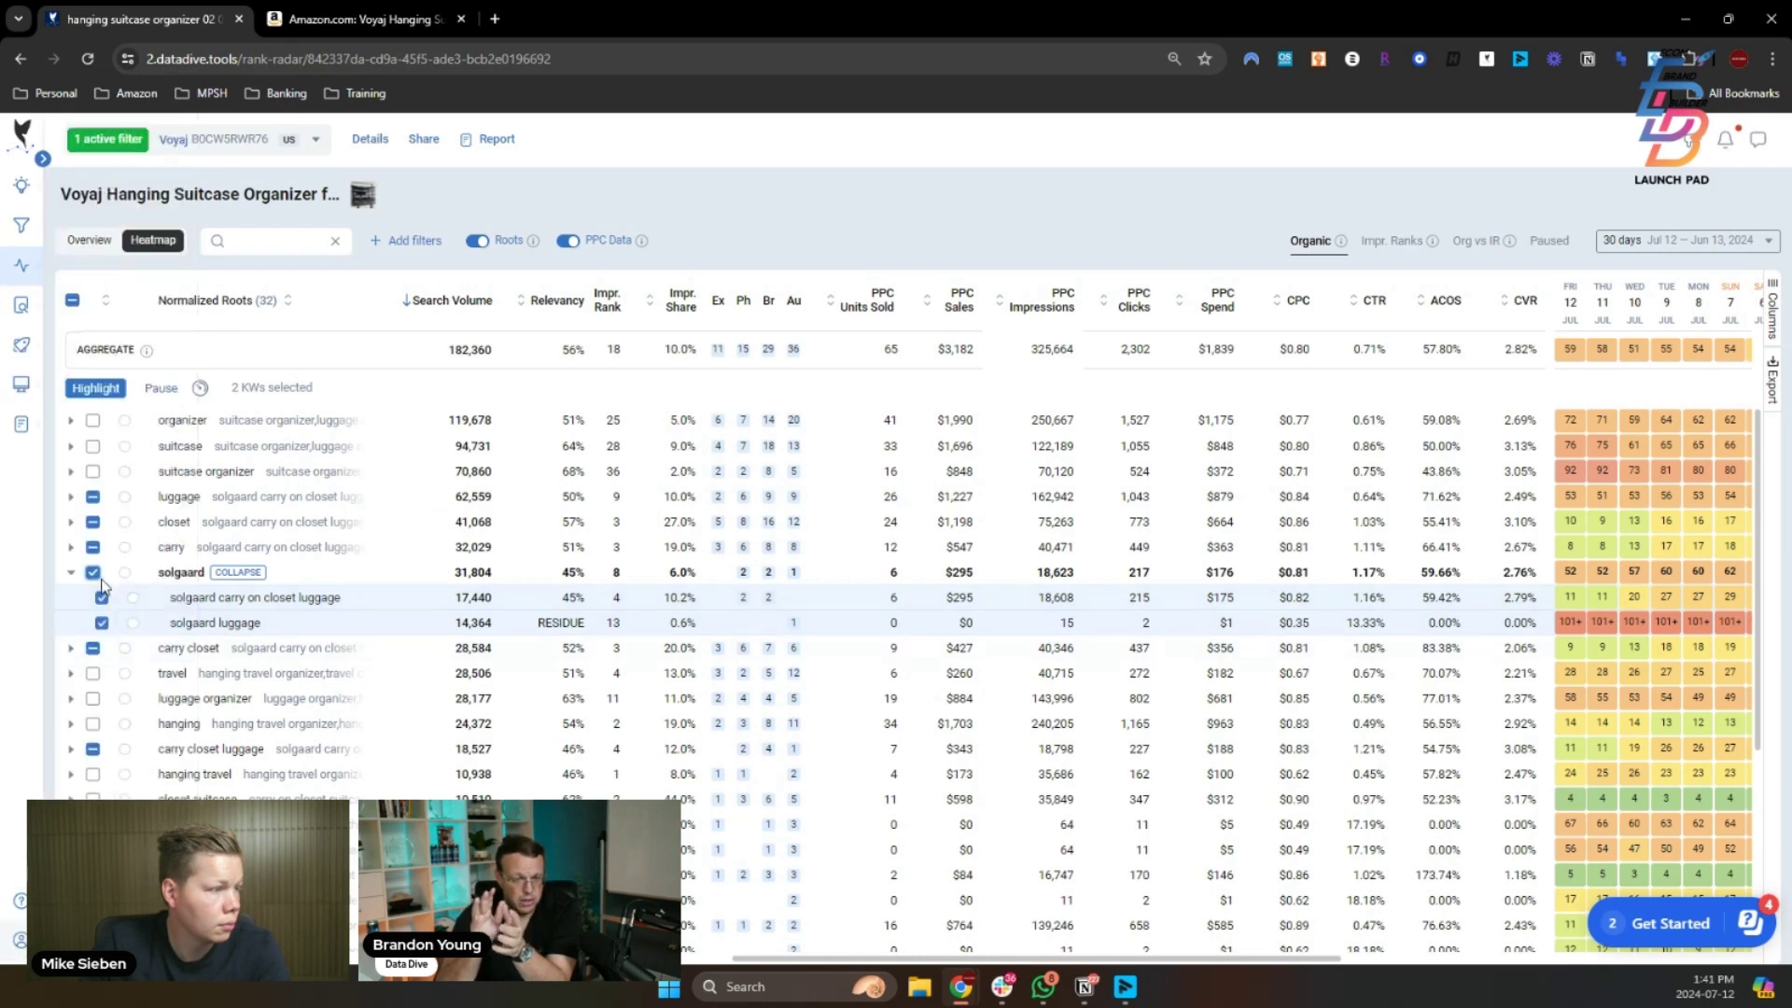
click(92, 571)
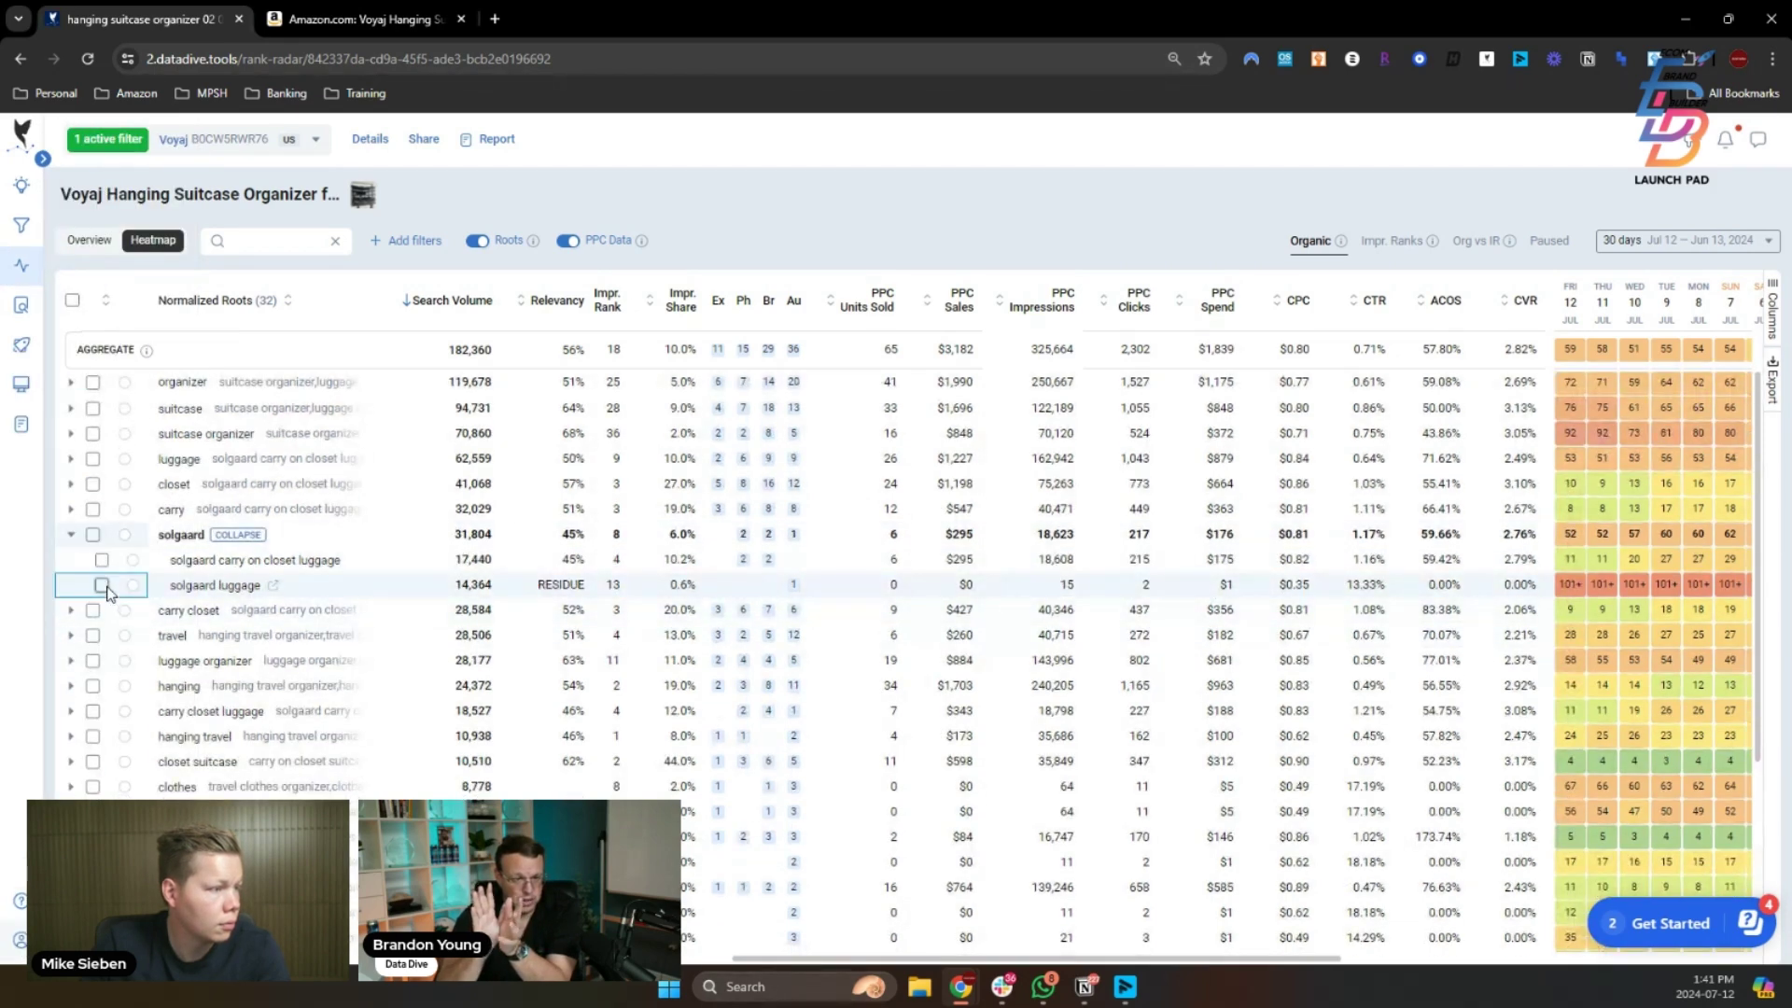
click(101, 585)
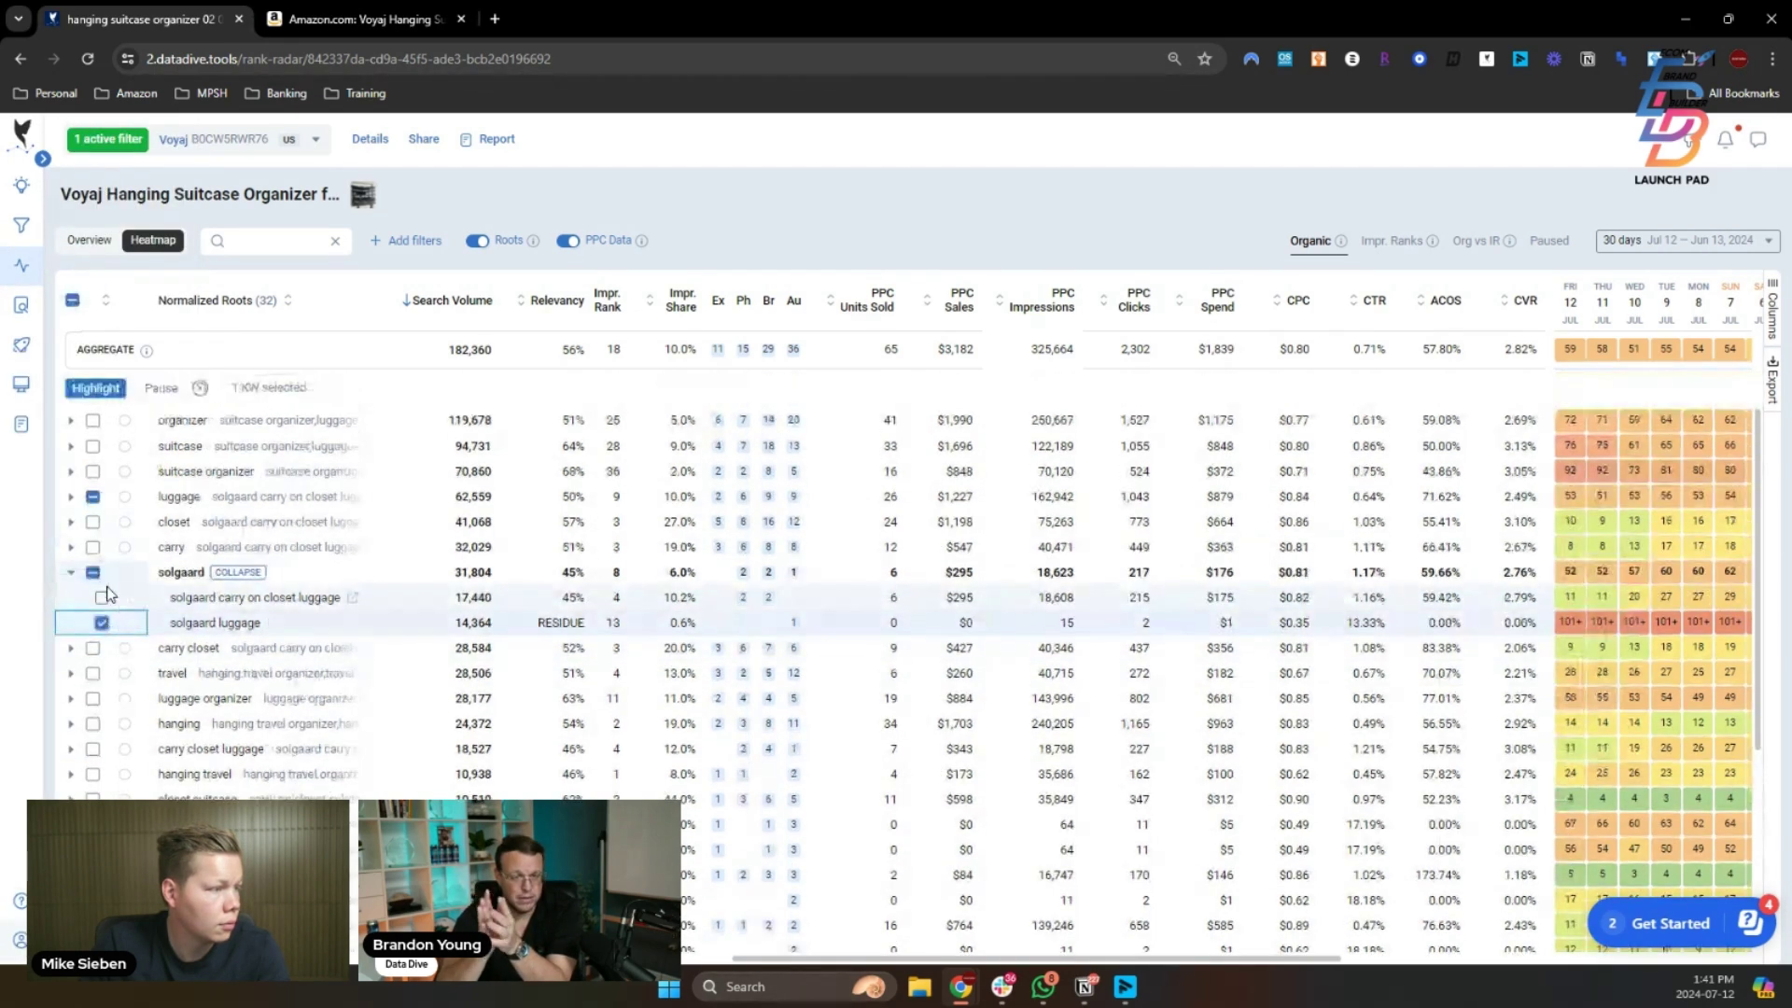
click(164, 391)
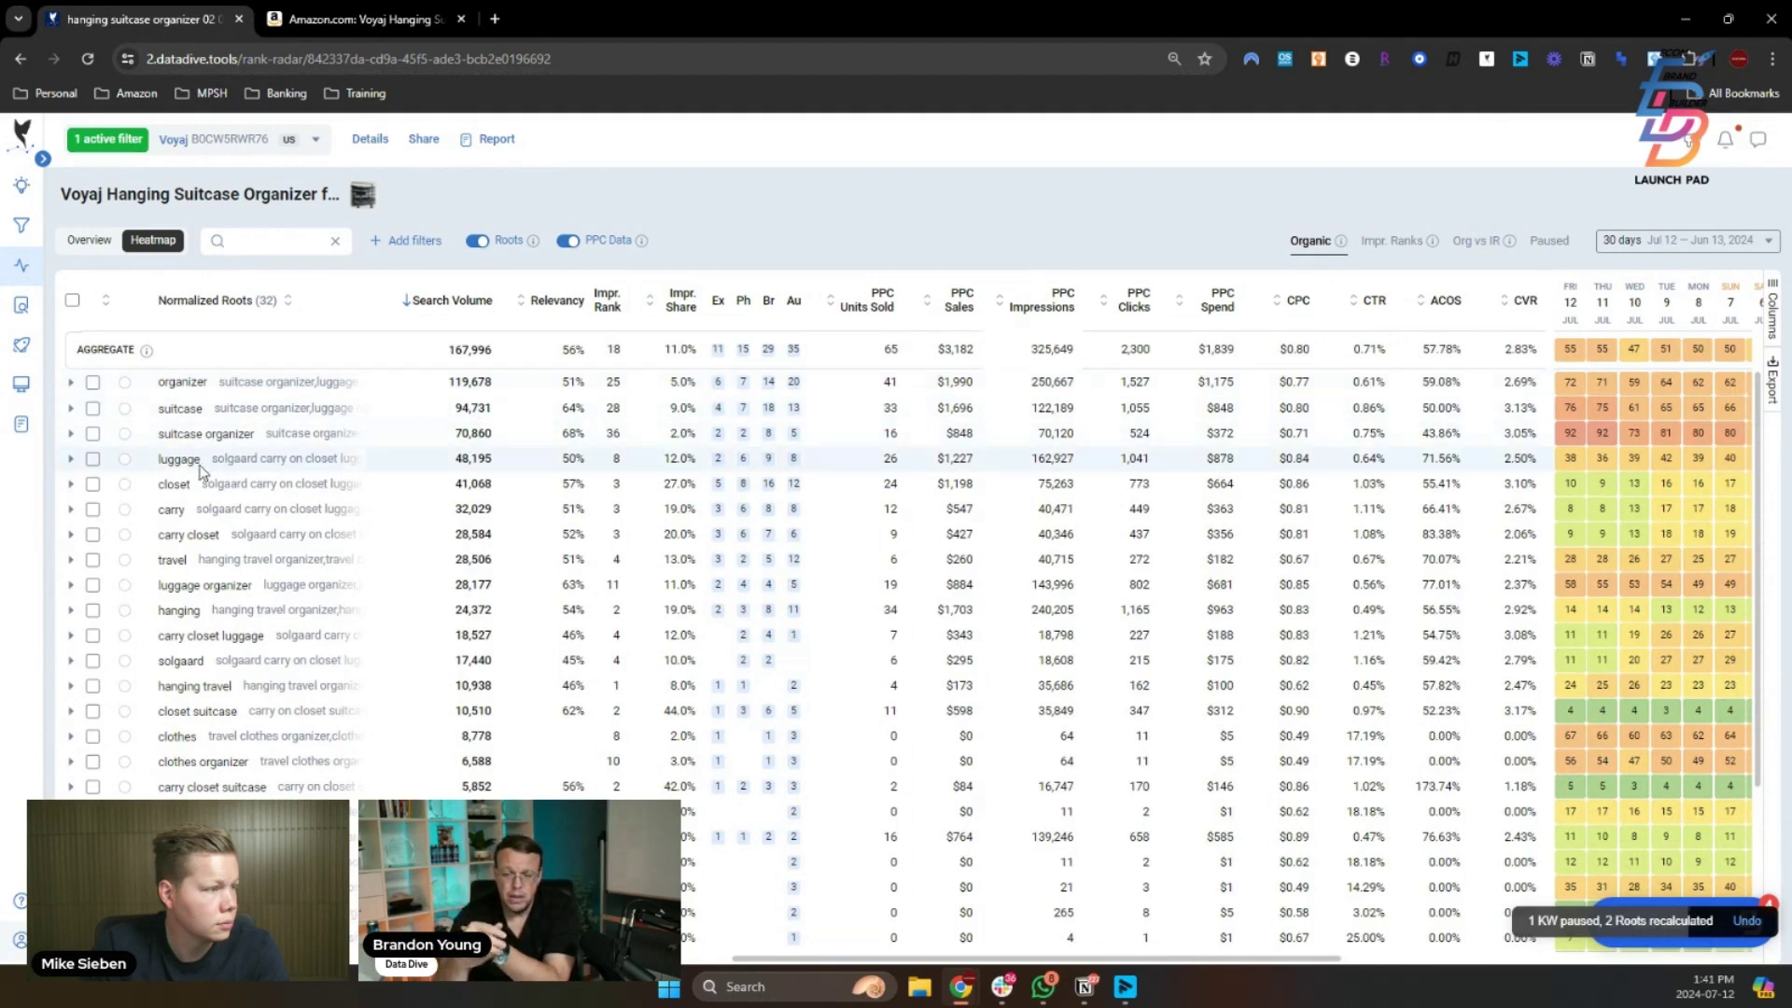
click(71, 660)
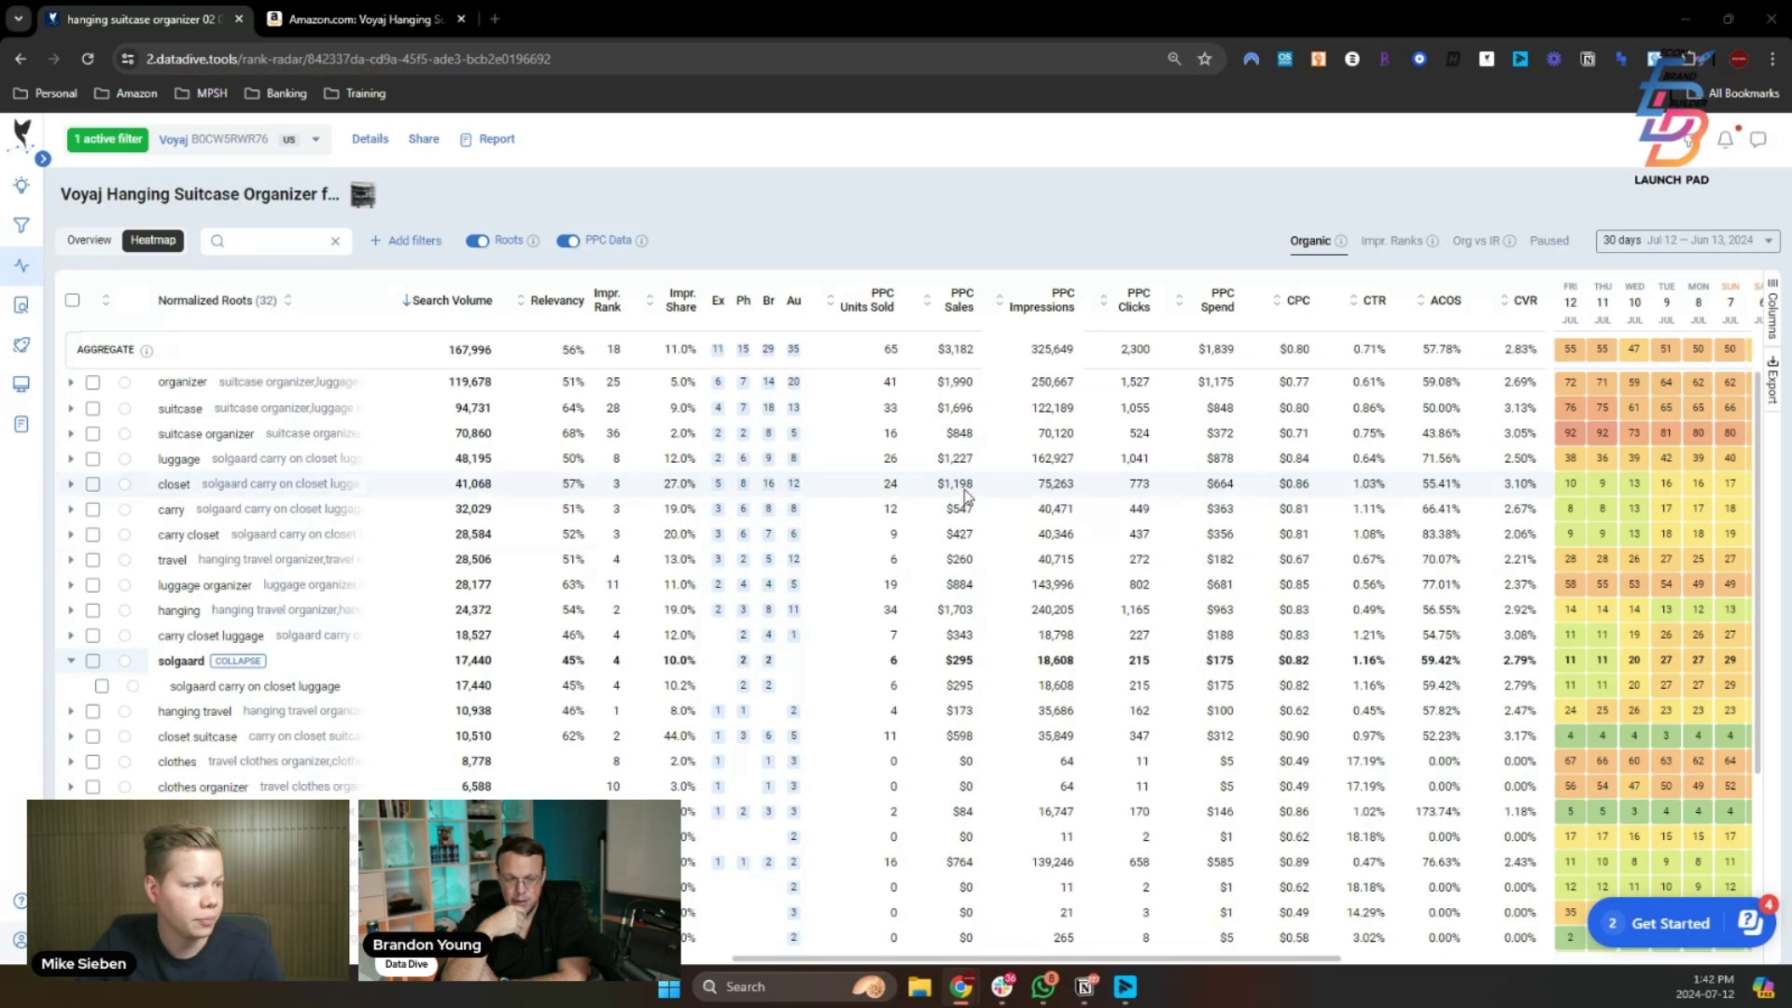
click(93, 661)
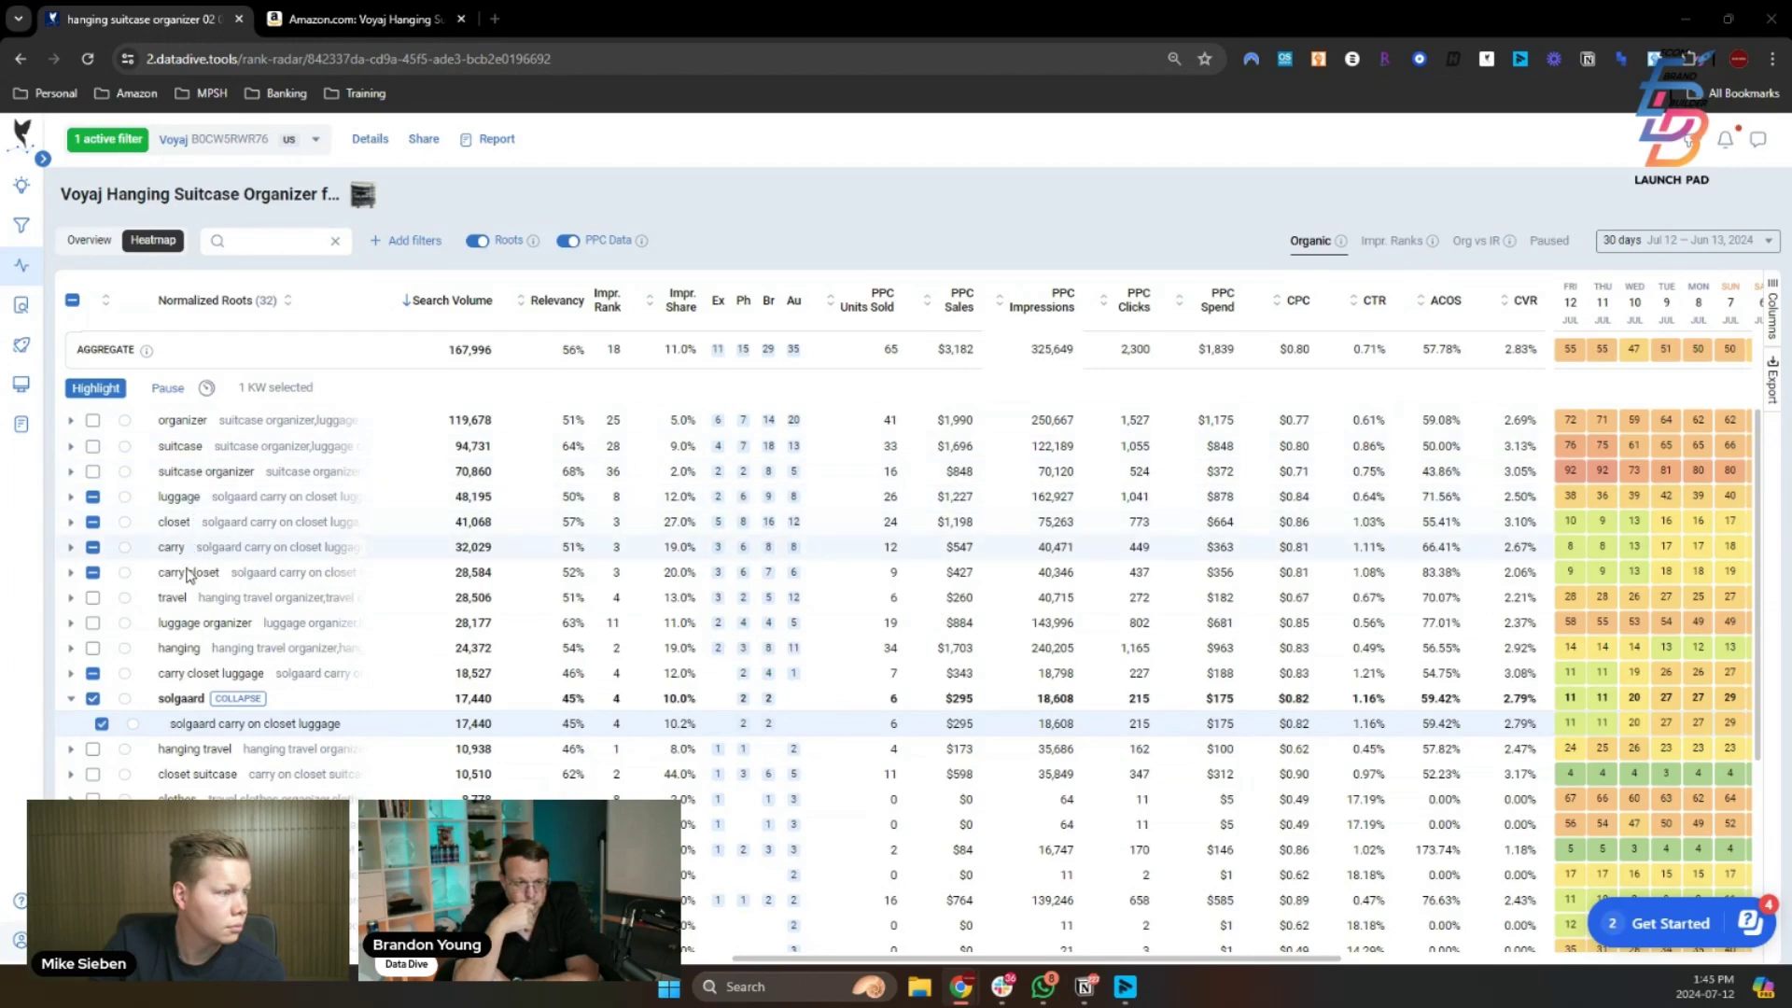
- Expand the hanging root and select all its keywords to review their ranks and PPC metrics
click(71, 648)
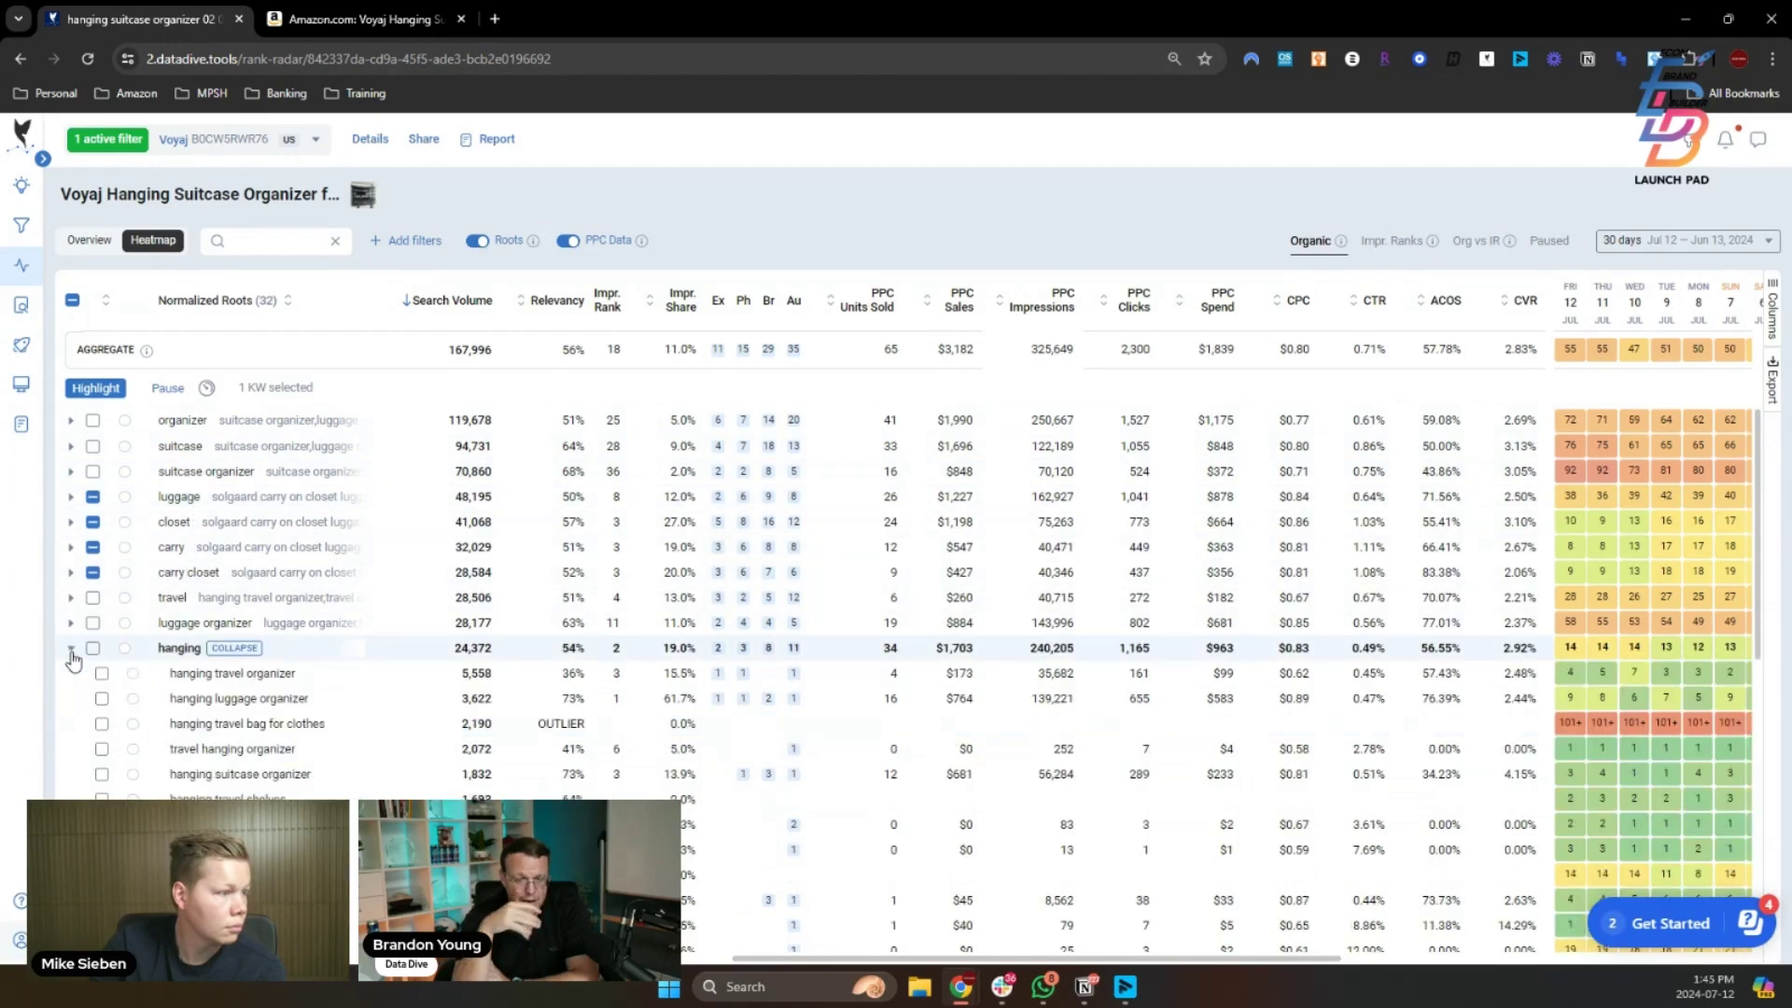
scroll(782, 725, down, 1)
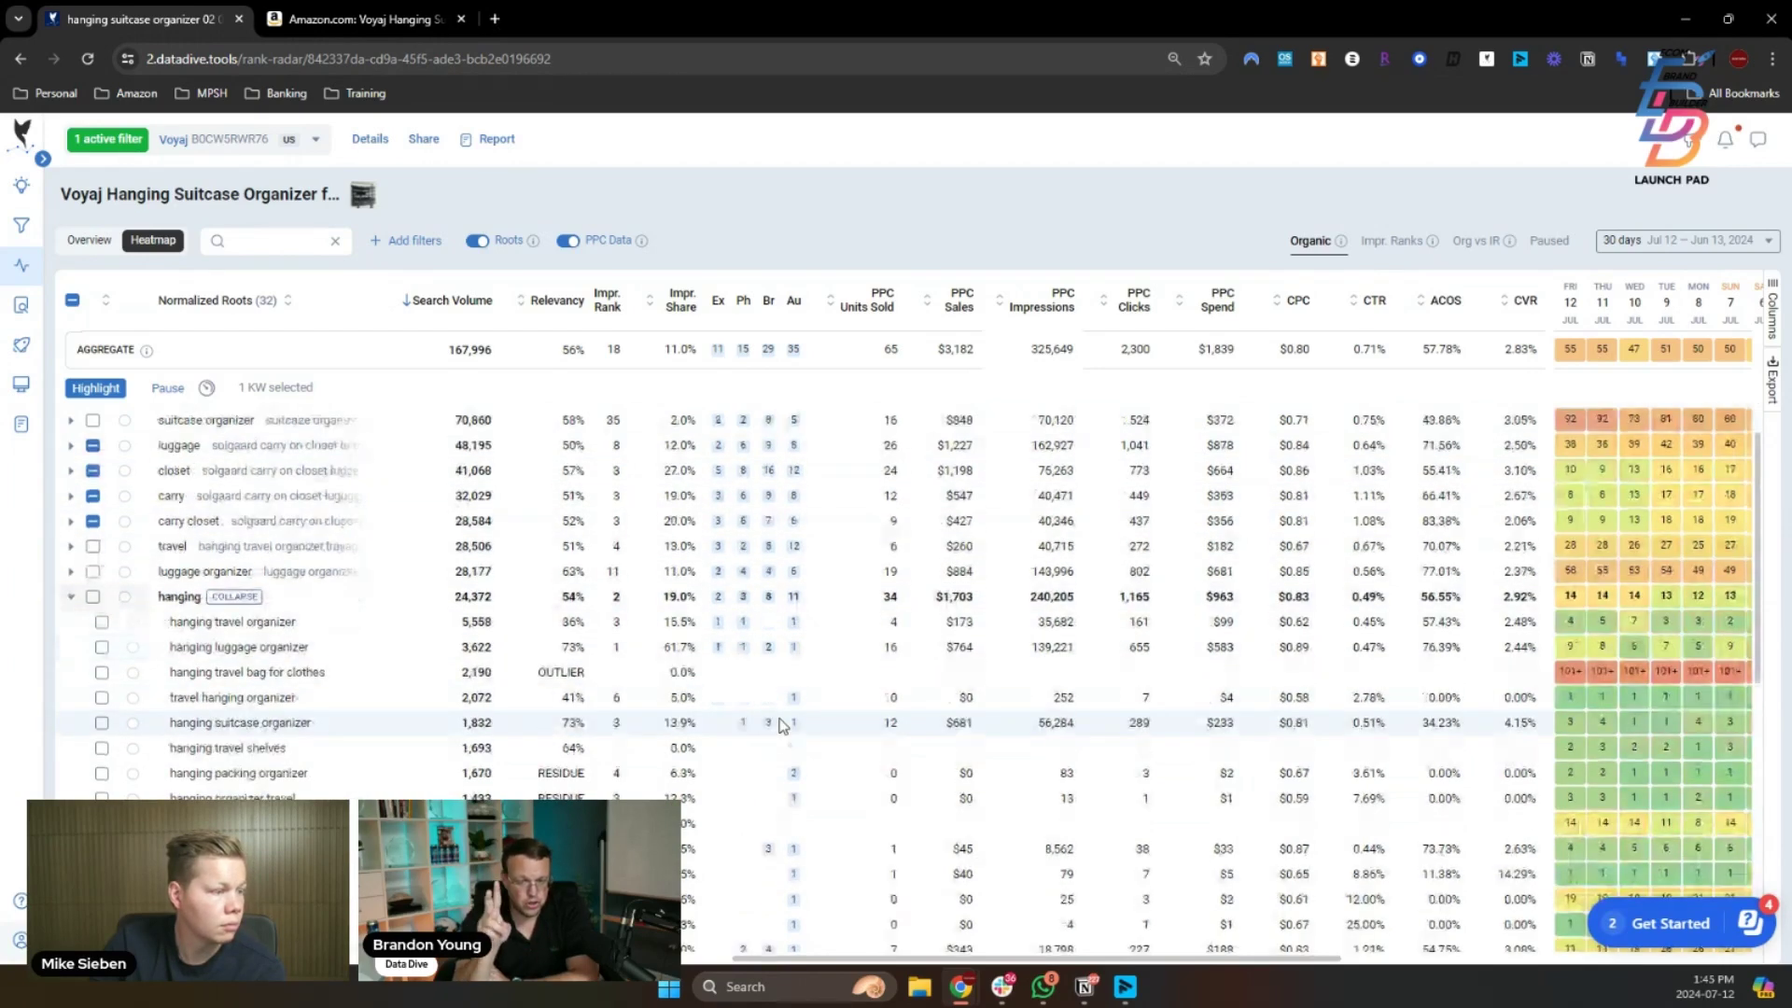
click(93, 598)
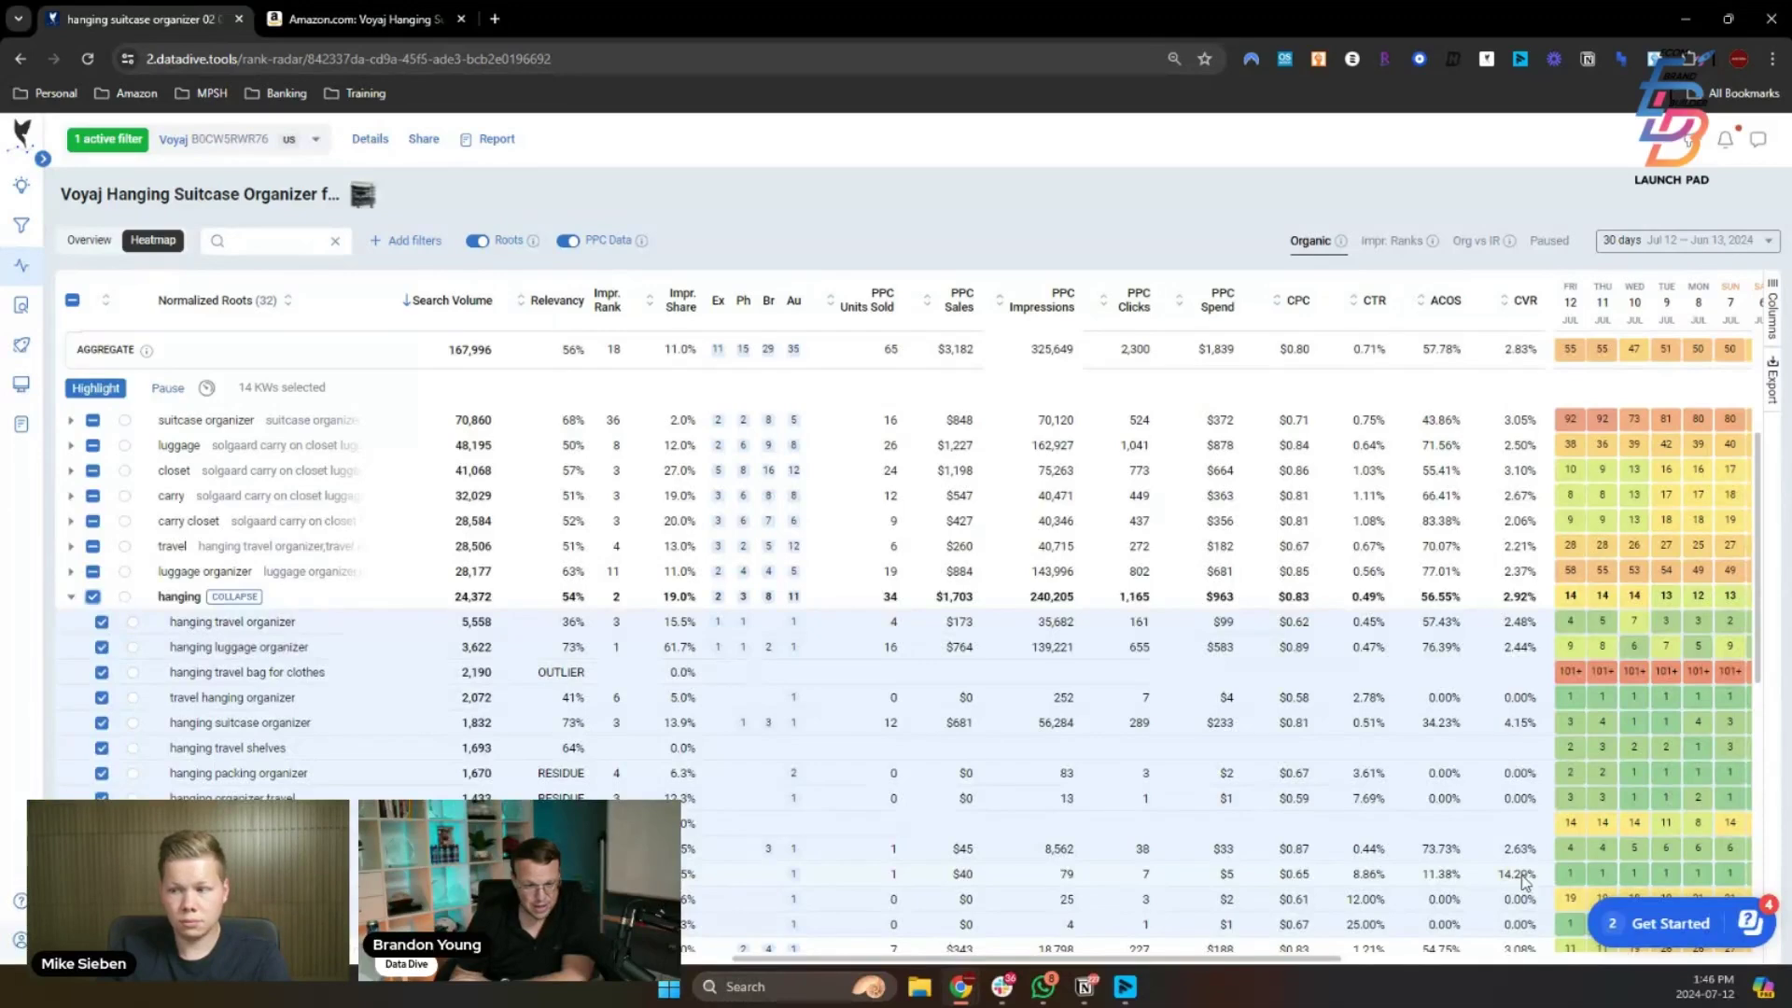
scroll(1523, 881, down, 1)
scroll(1523, 881, down, 1)
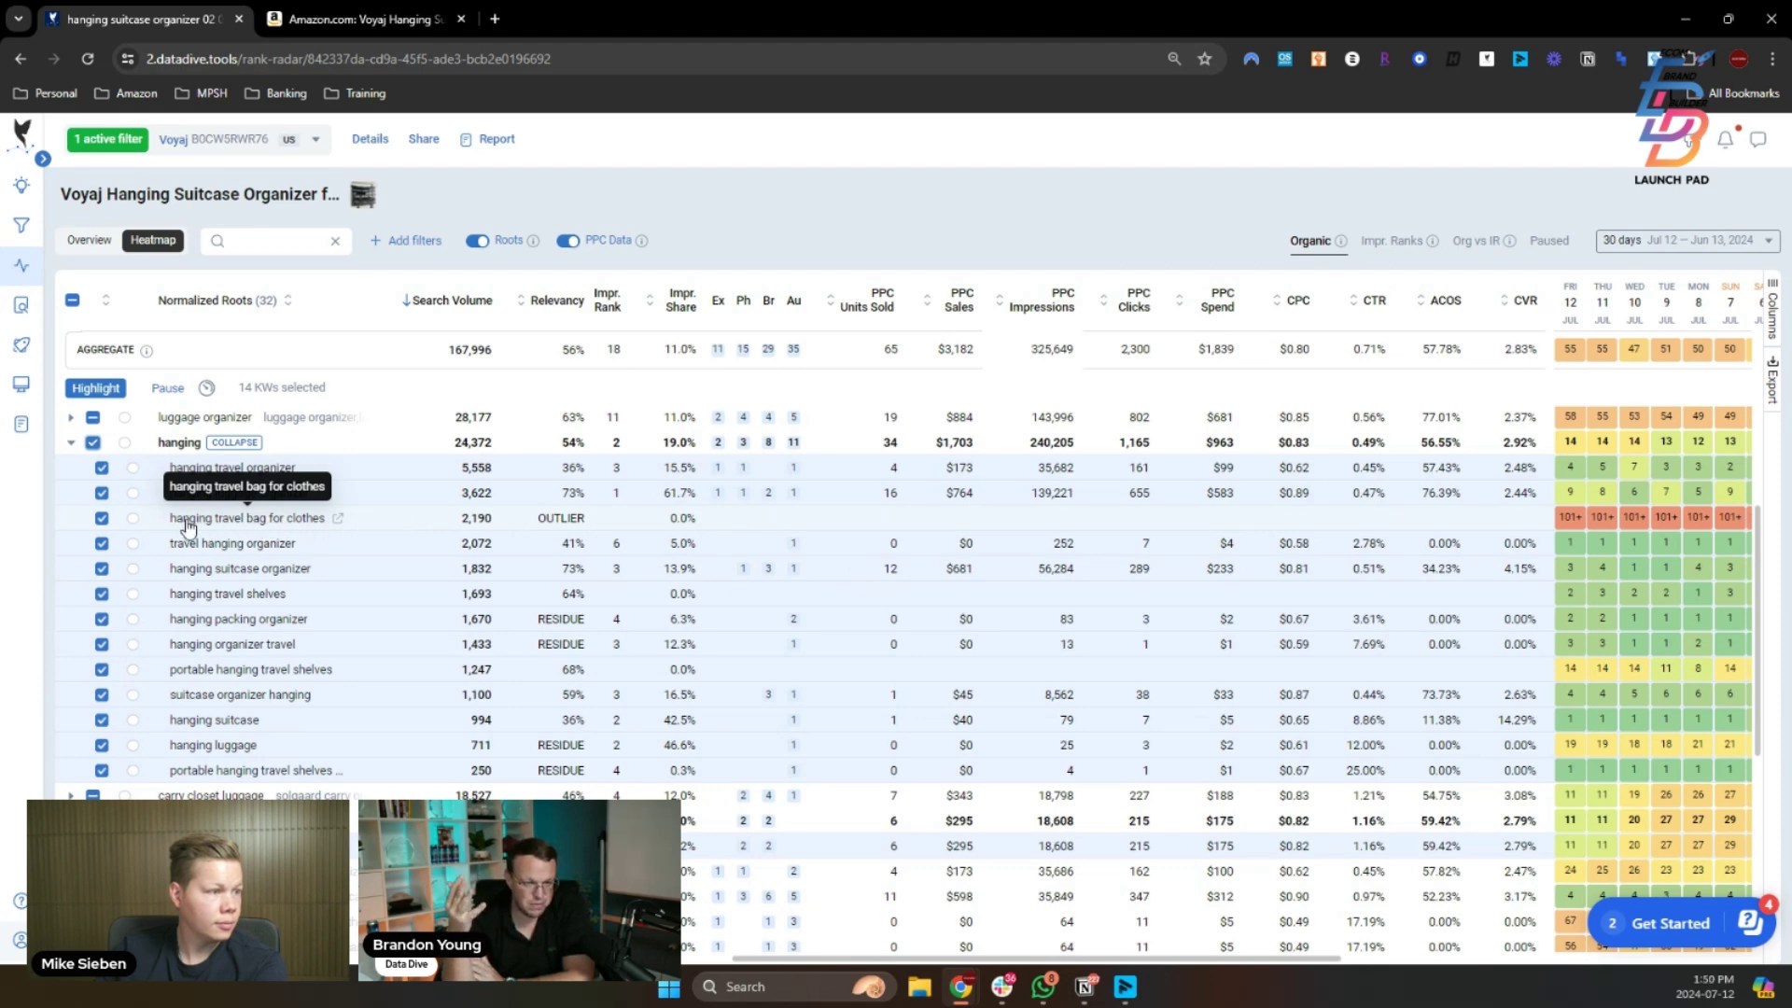
- Search the Amazon listing page for "clothes" and mark "versatile hanging travel bag for clothes" in the EFFICIENCY bullet point
click(370, 28)
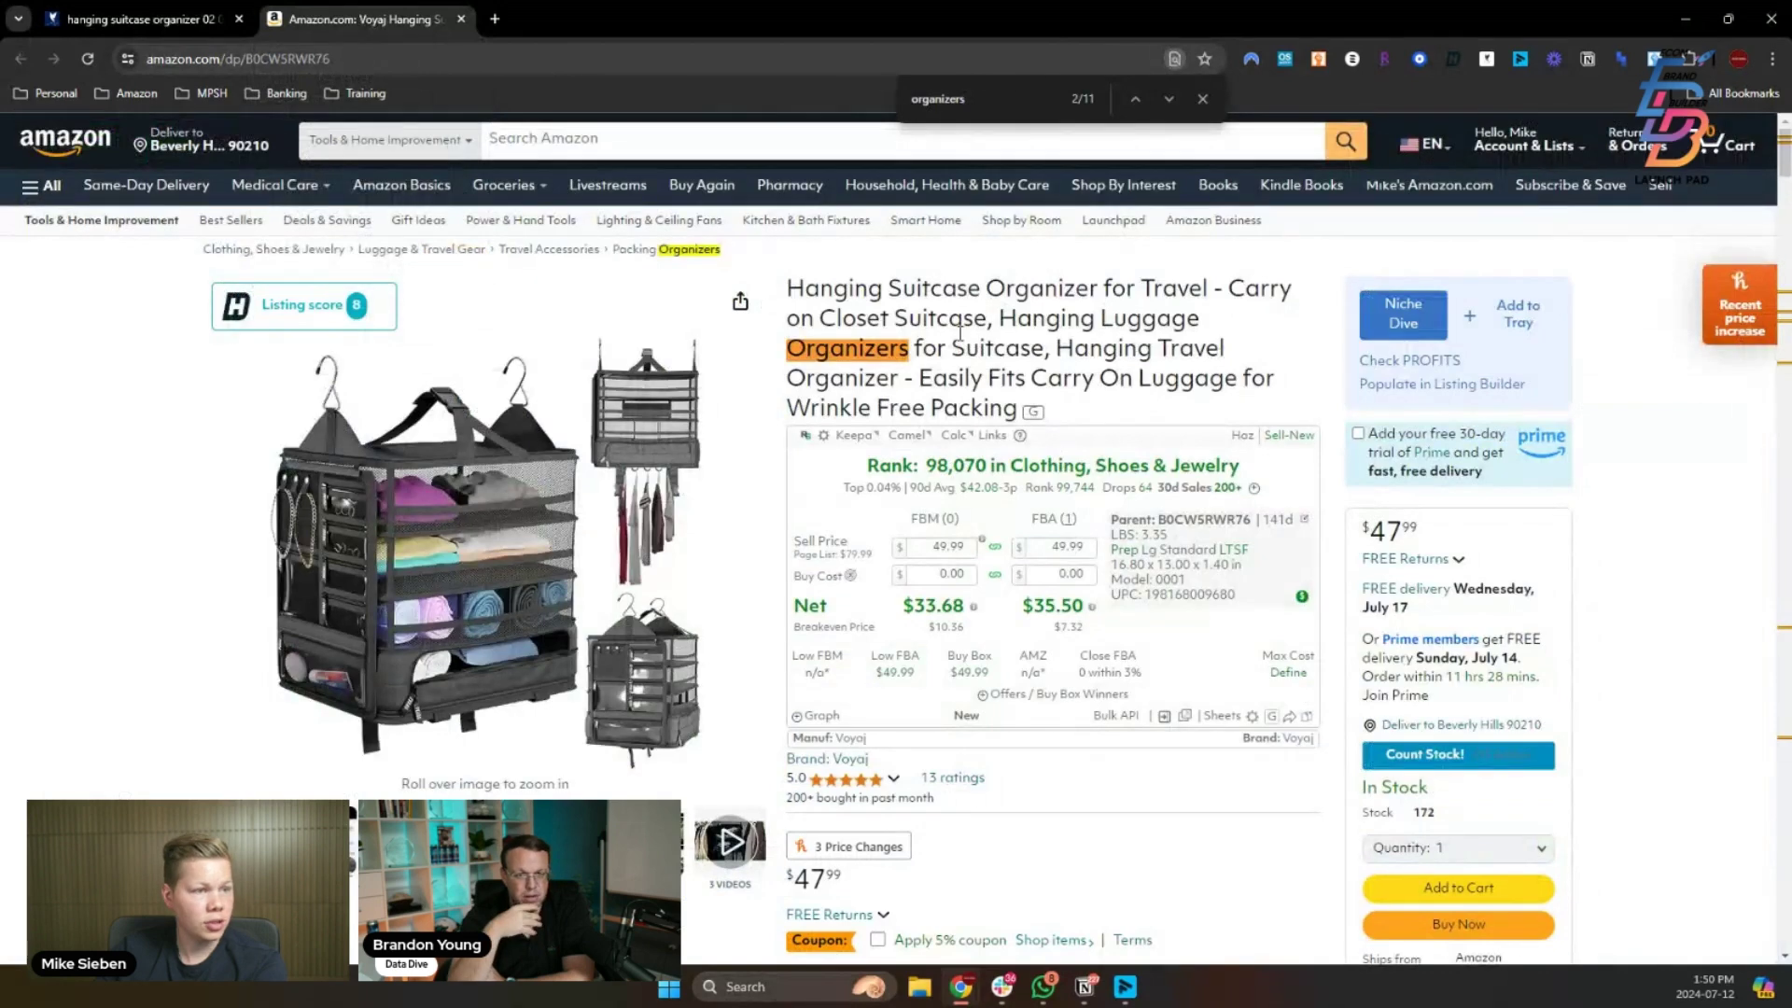
key(ctrl+f)
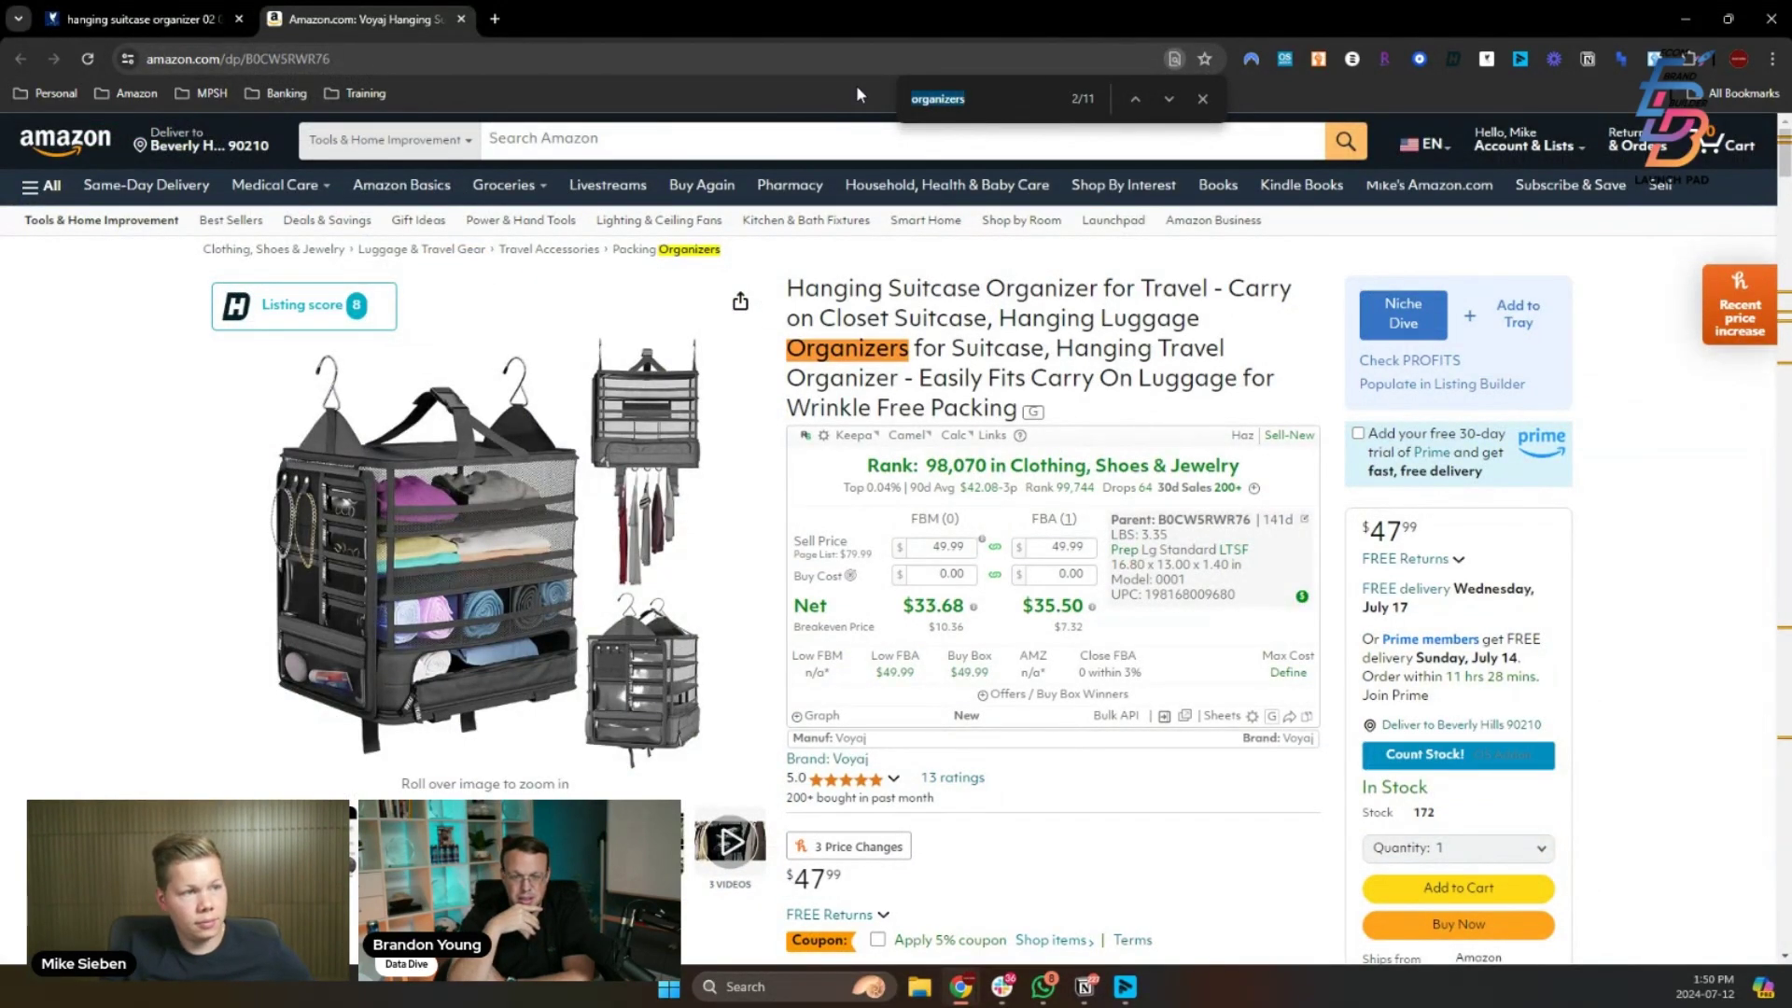
text(clothes)
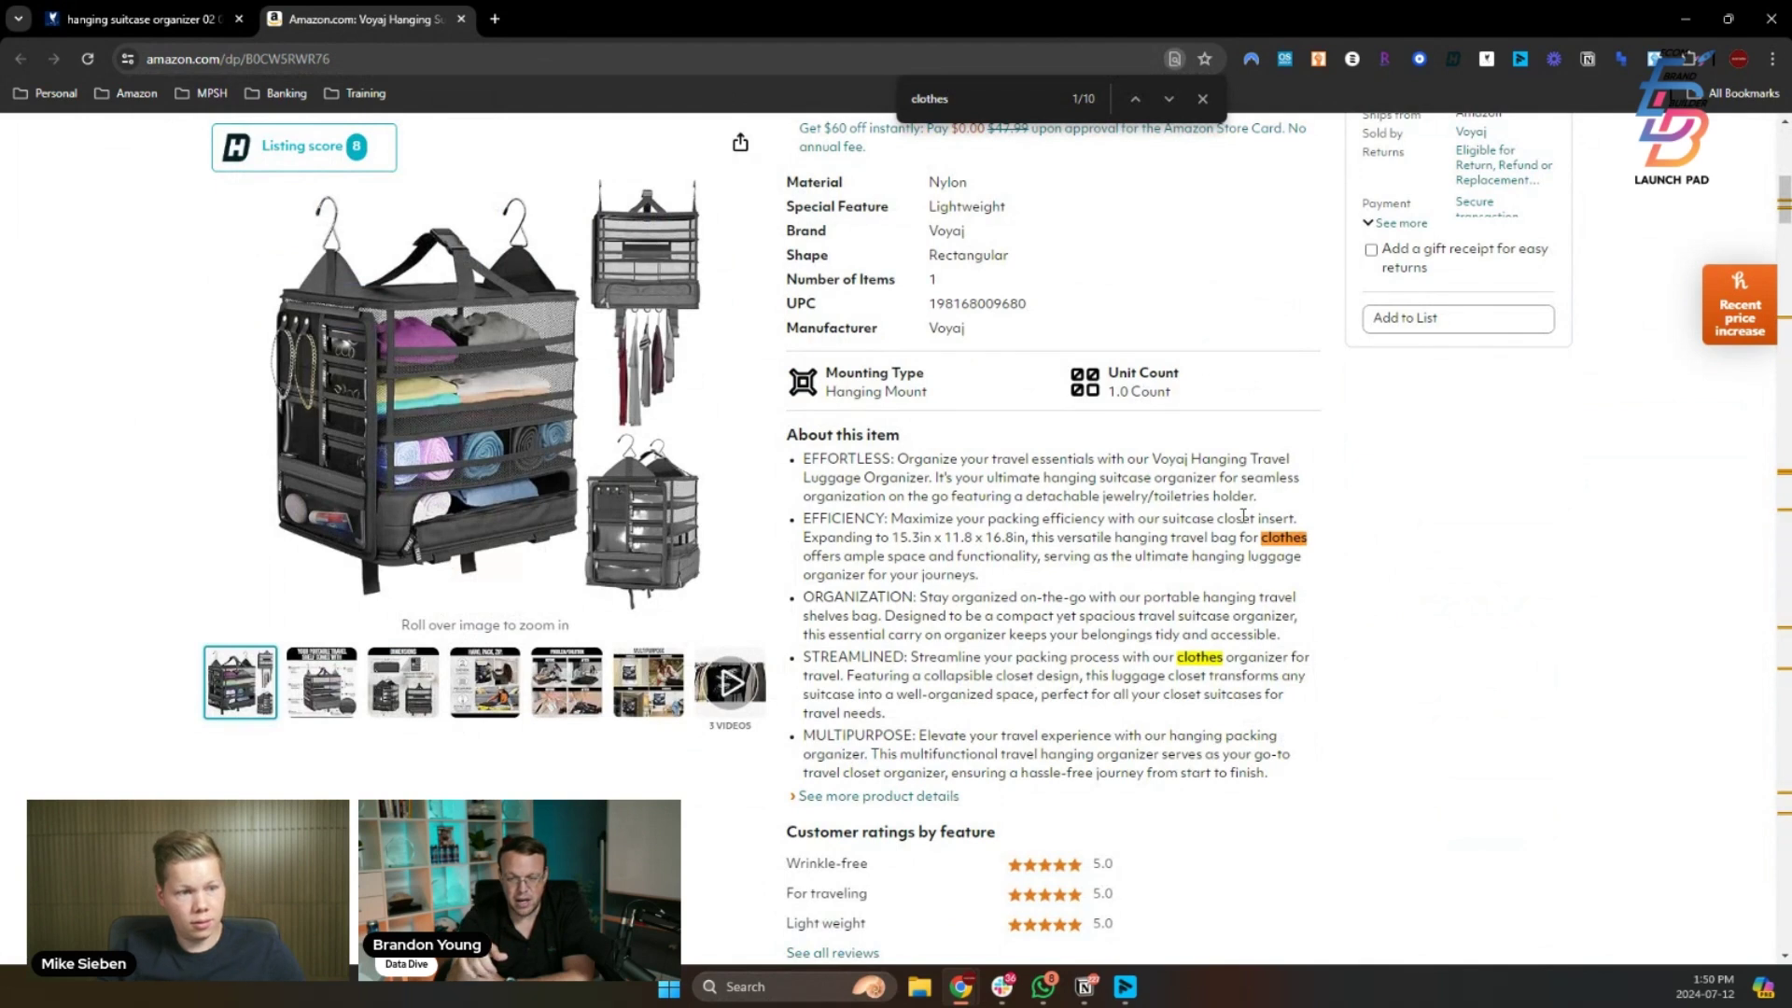
drag(1114, 537, 1309, 541)
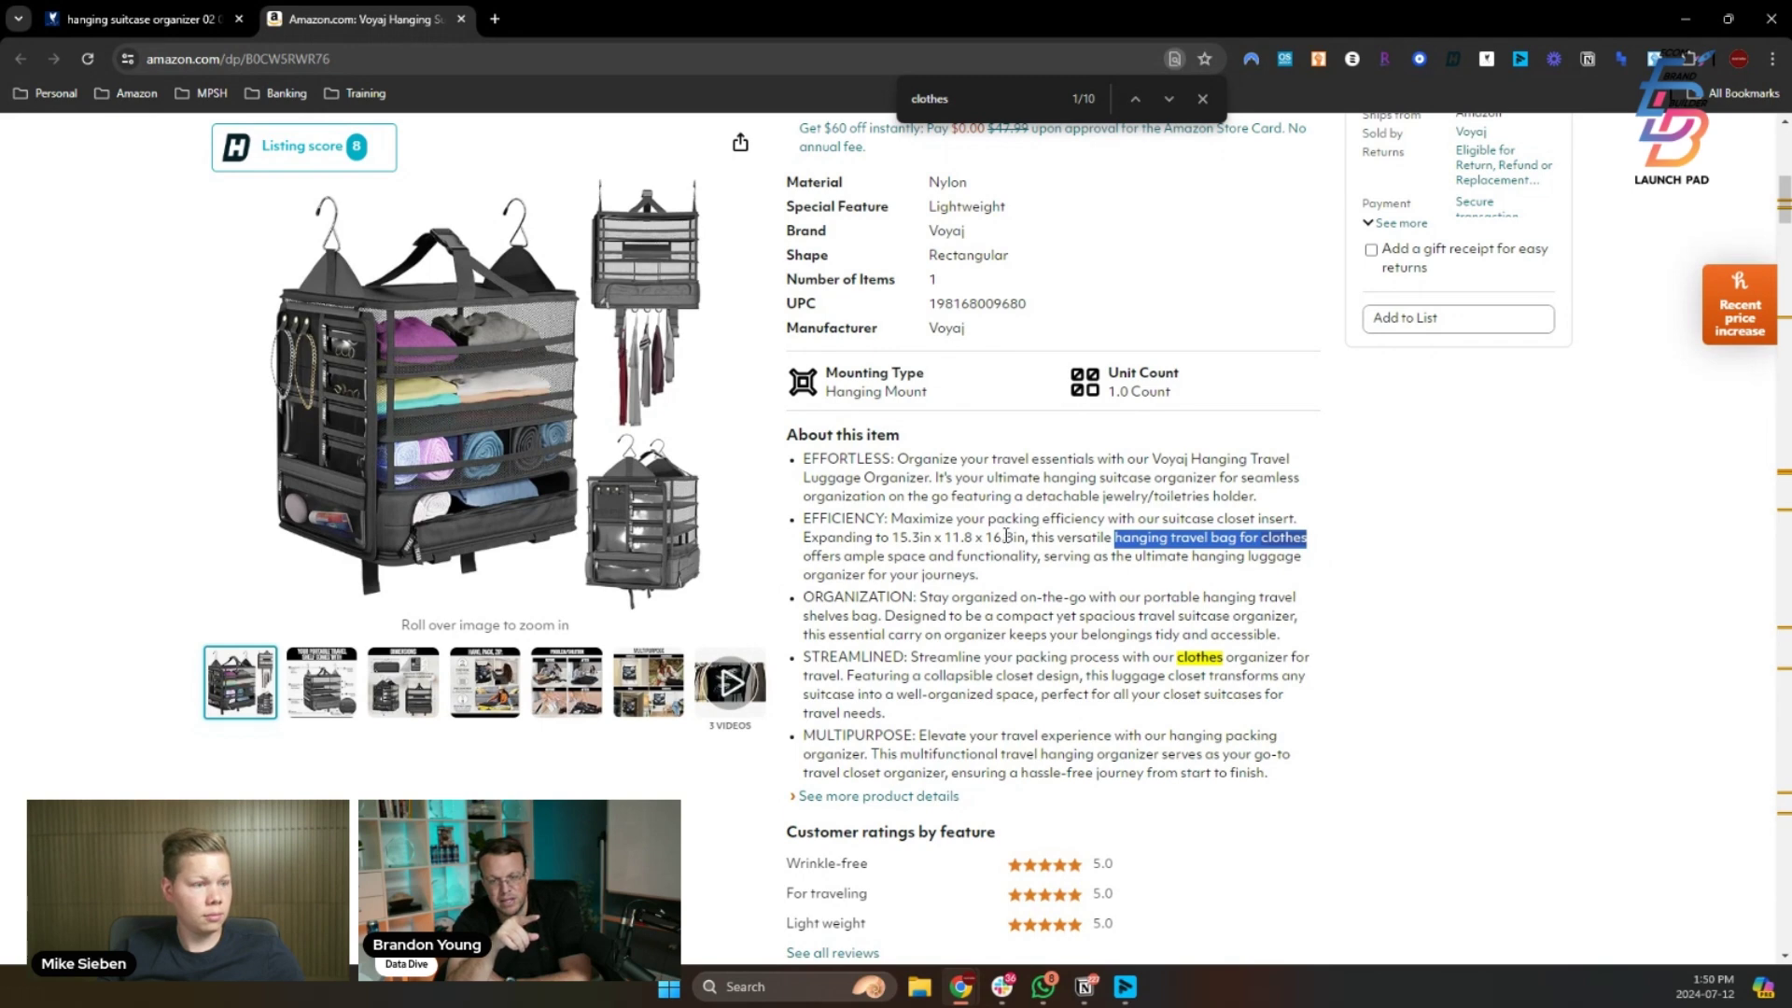
drag(1058, 539, 1309, 540)
- Compare the heatmap keyword "hanging travel bag for clothes" with the exact phrase in the listing's EFFICIENCY bullet, and return to the heatmap
click(186, 19)
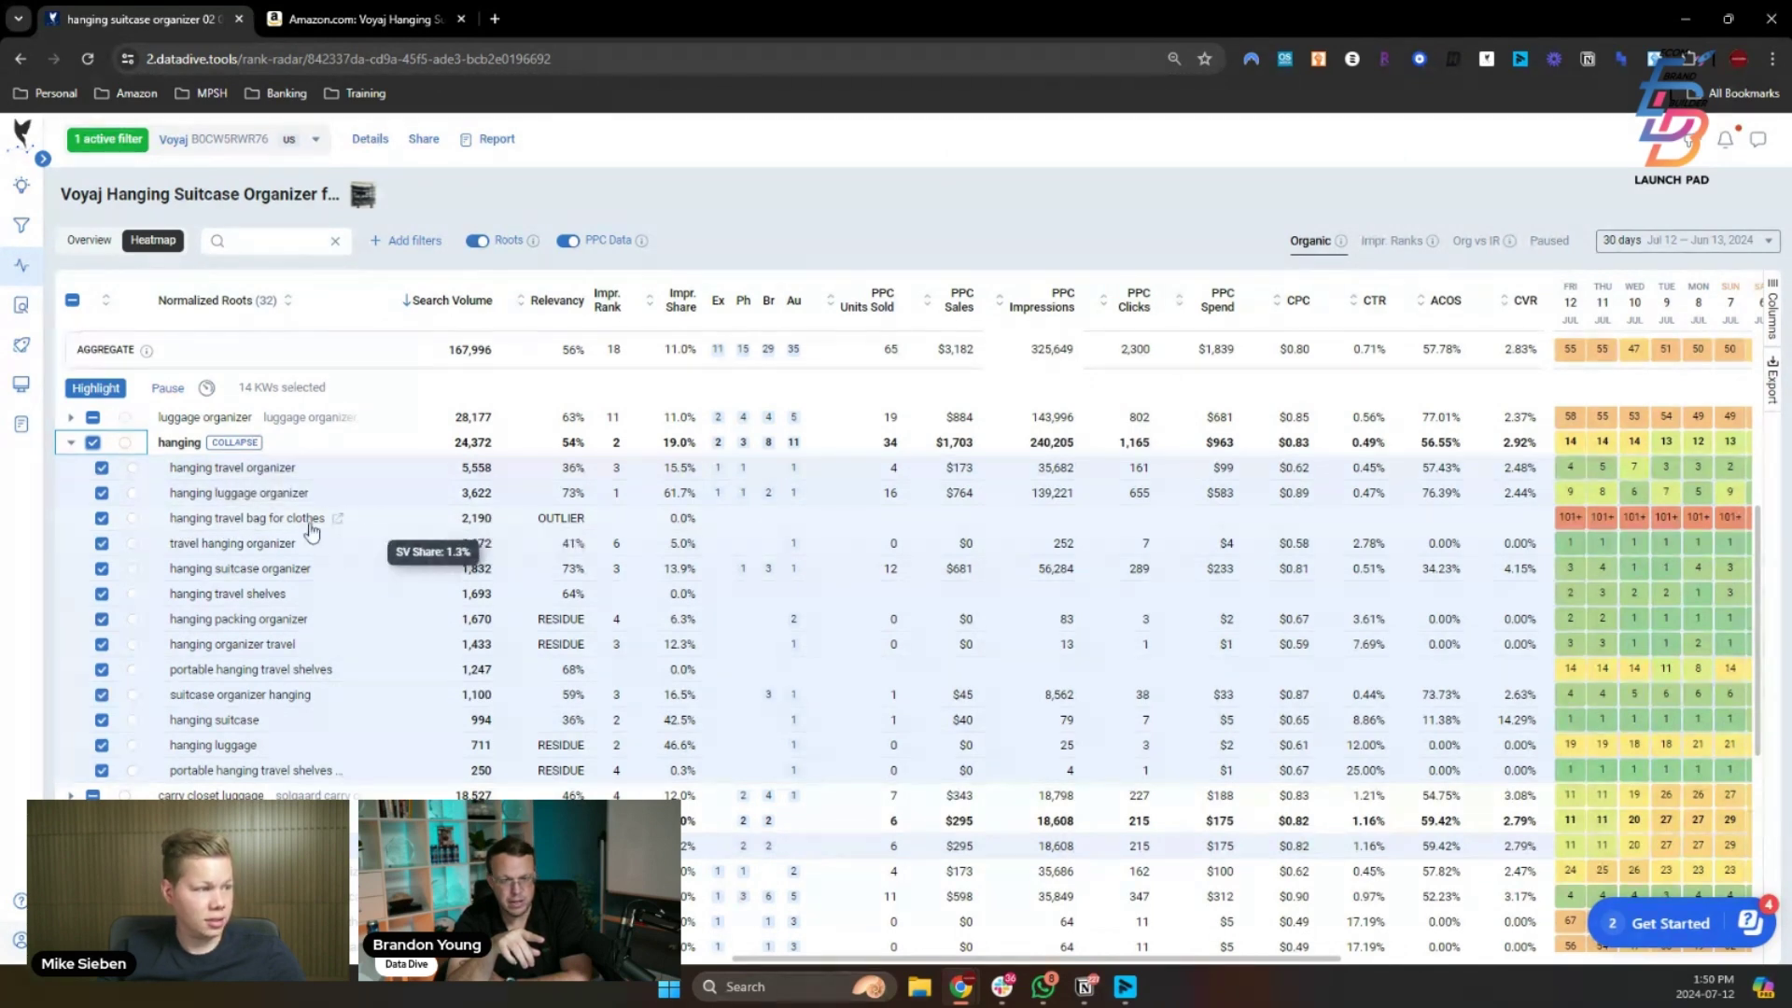
click(364, 19)
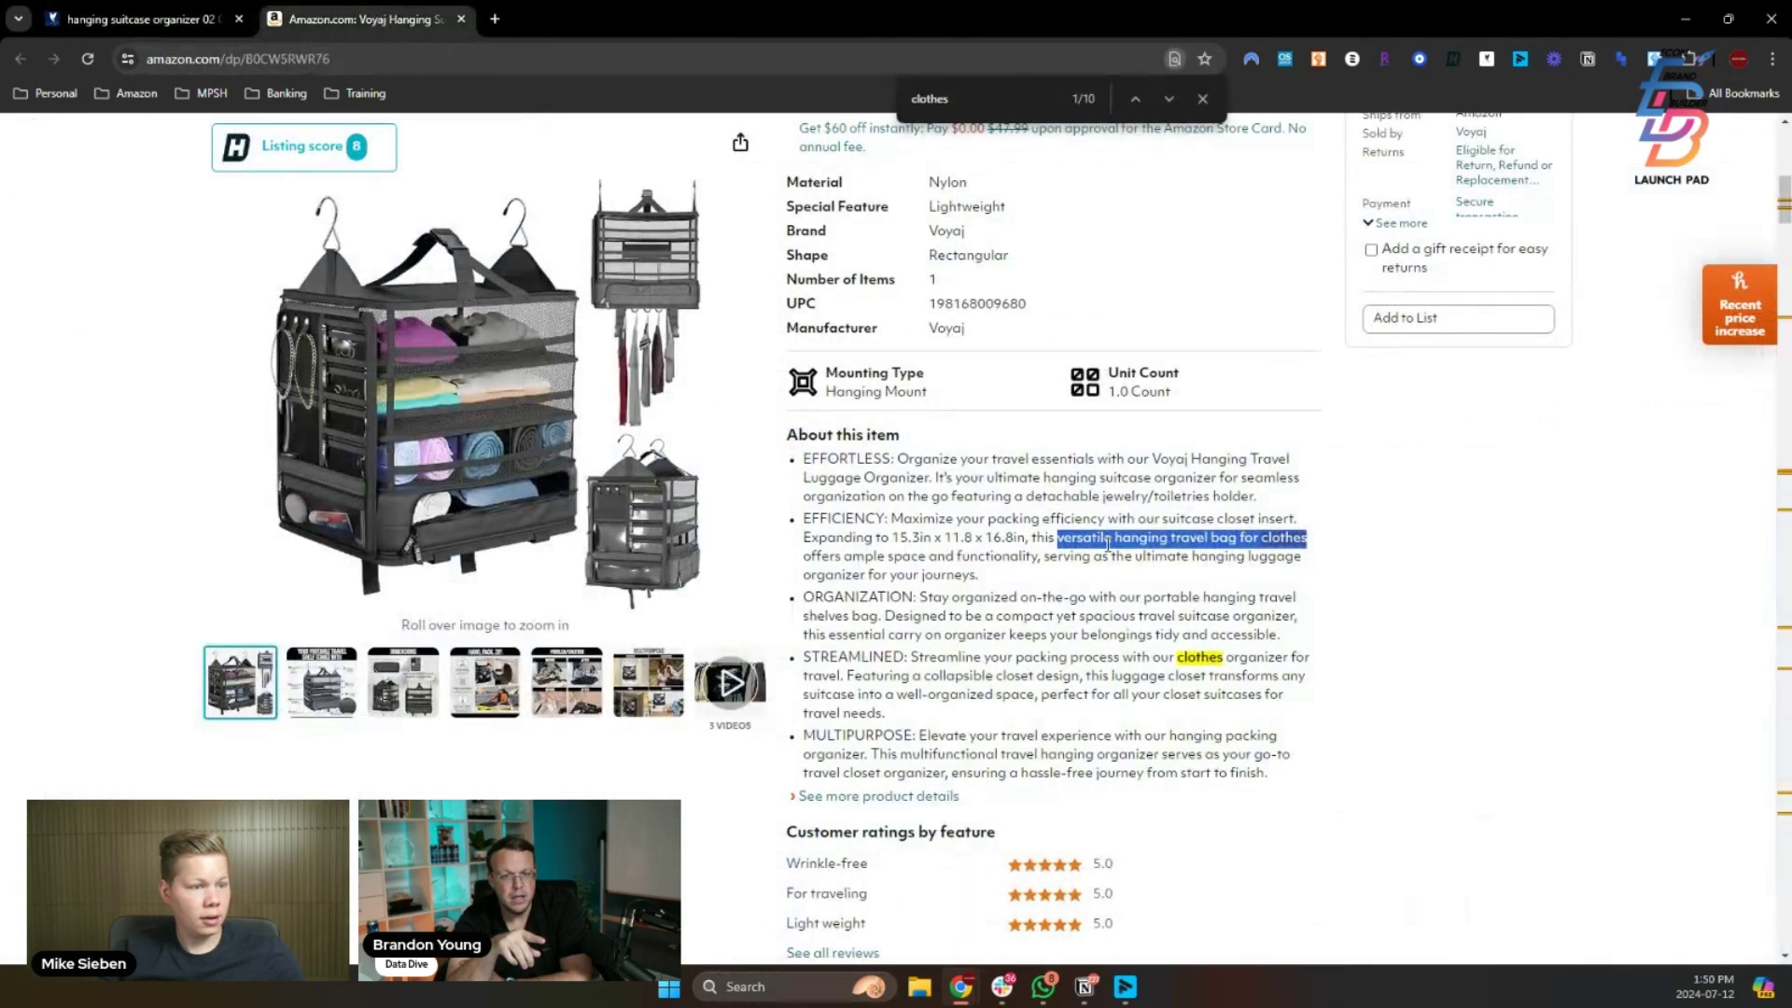
drag(1115, 538, 1307, 540)
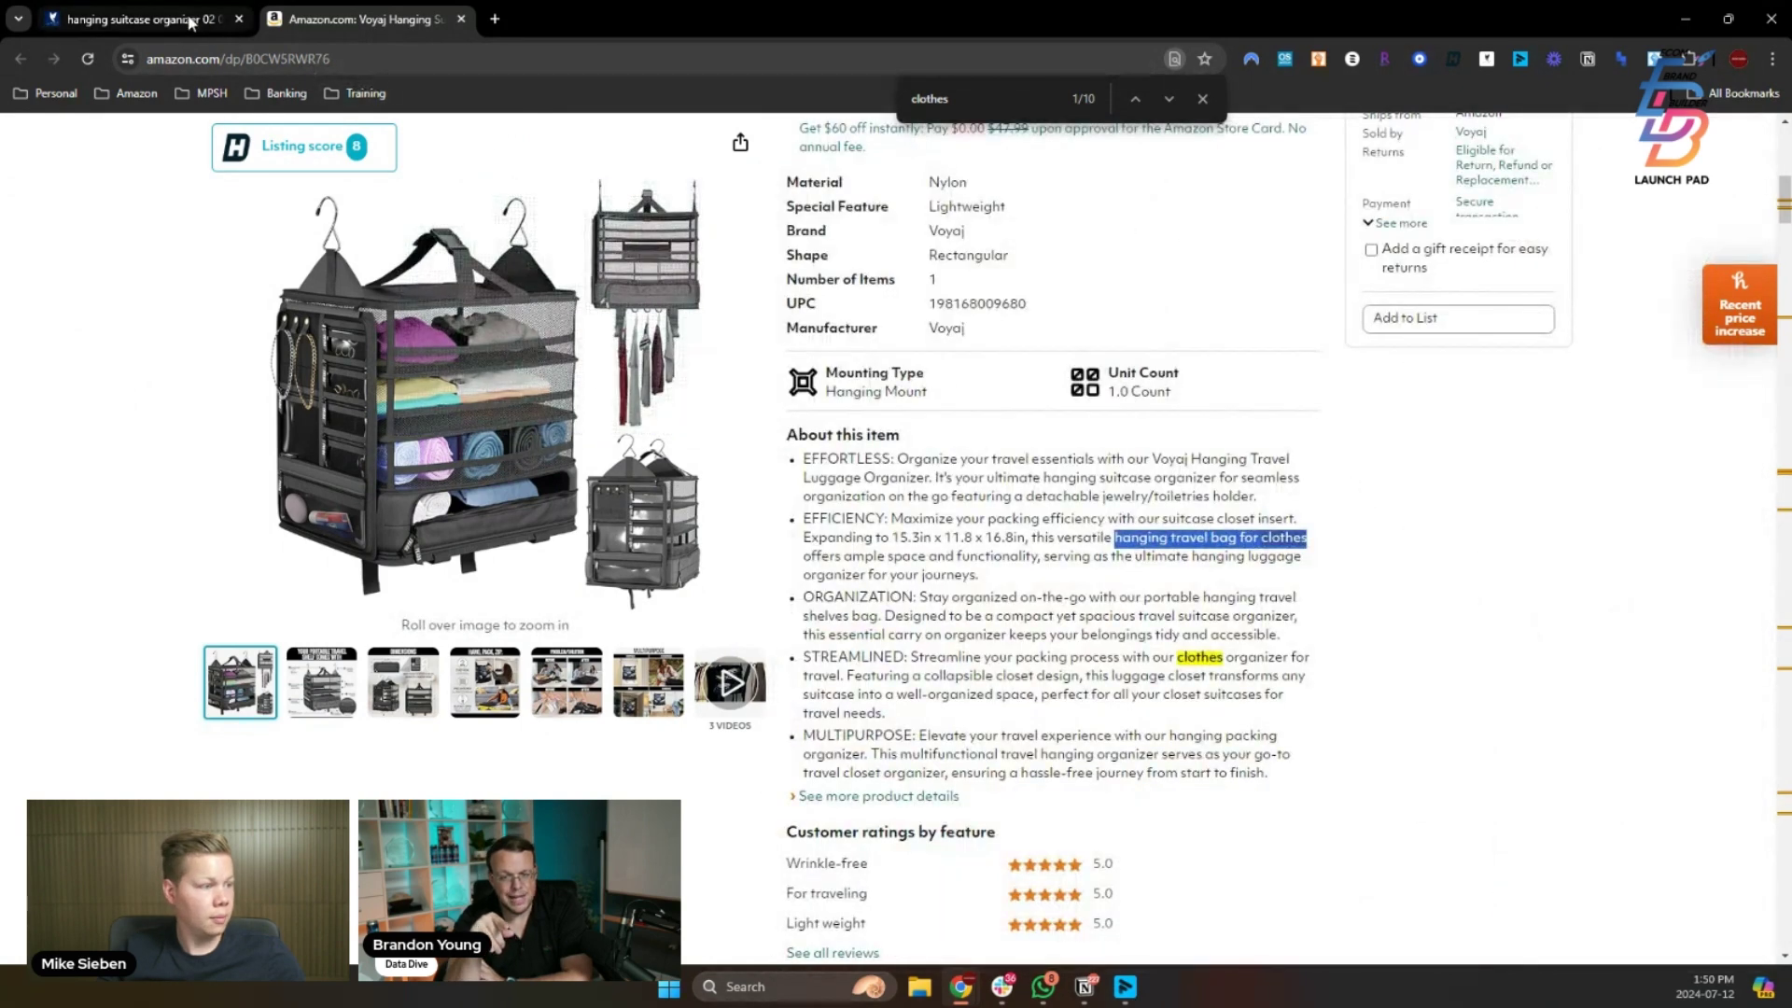
click(140, 18)
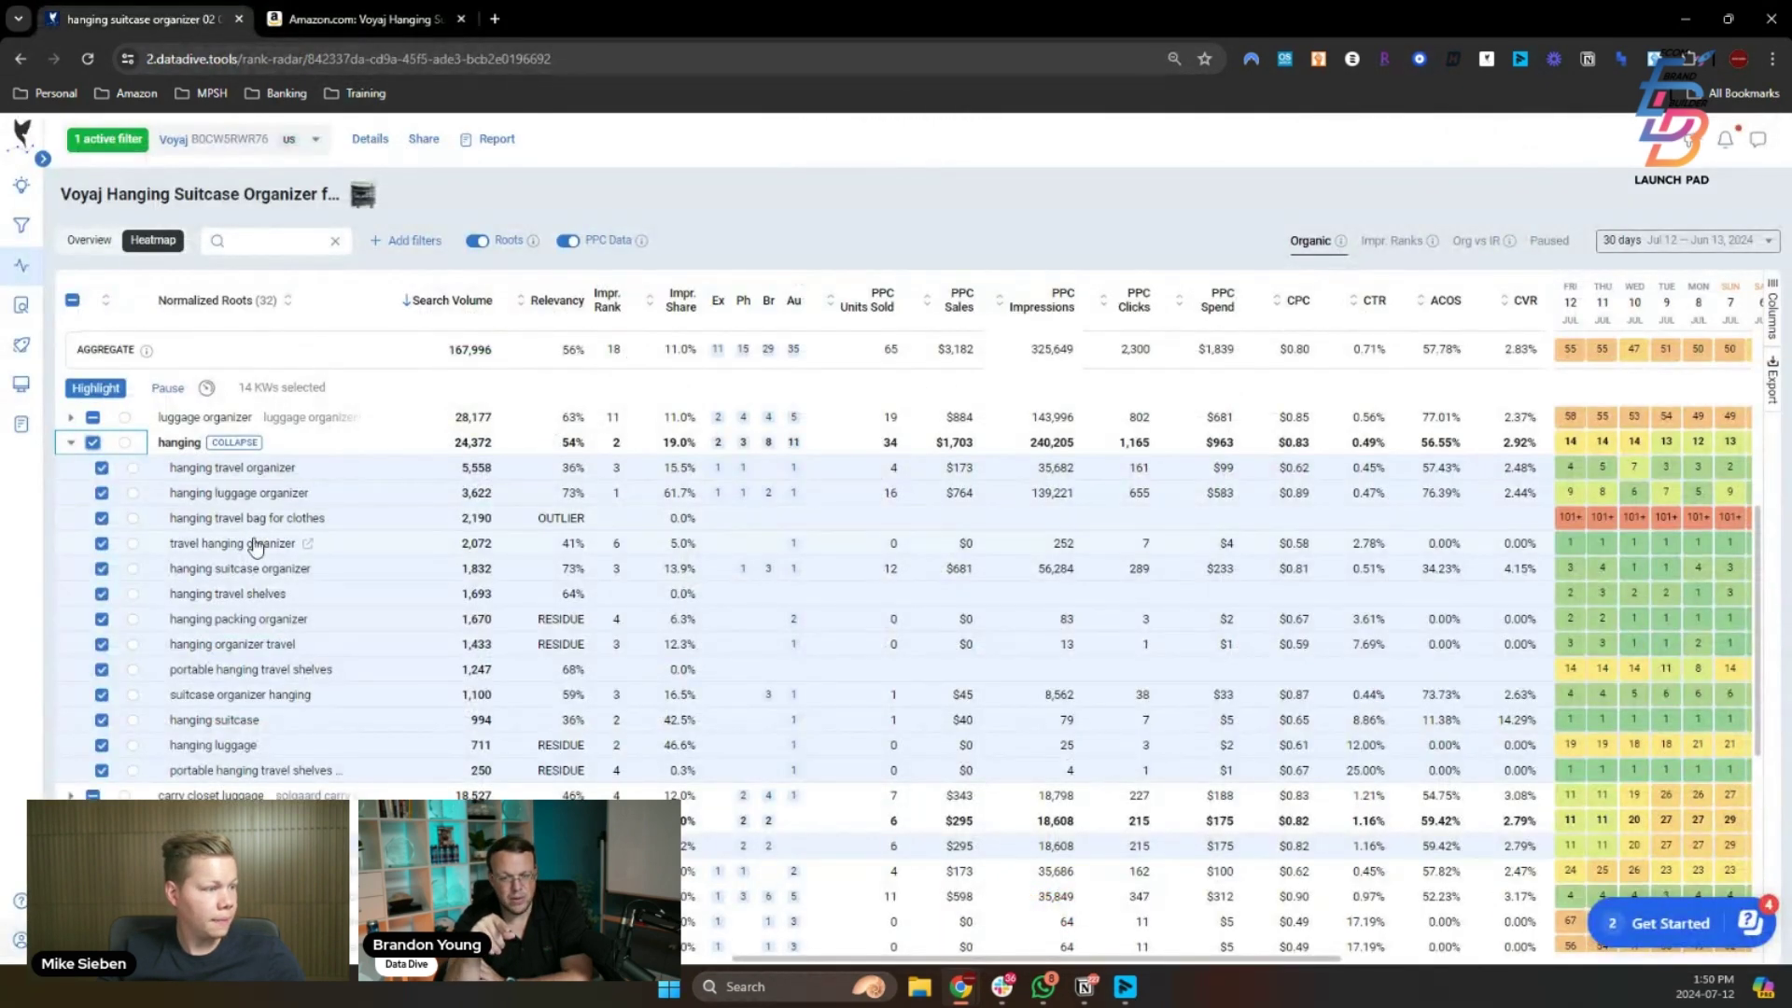
- Clear the hanging root's selection, select only its keyword "hanging travel bag for clothes", and start a highlight for the selected keywords
click(93, 444)
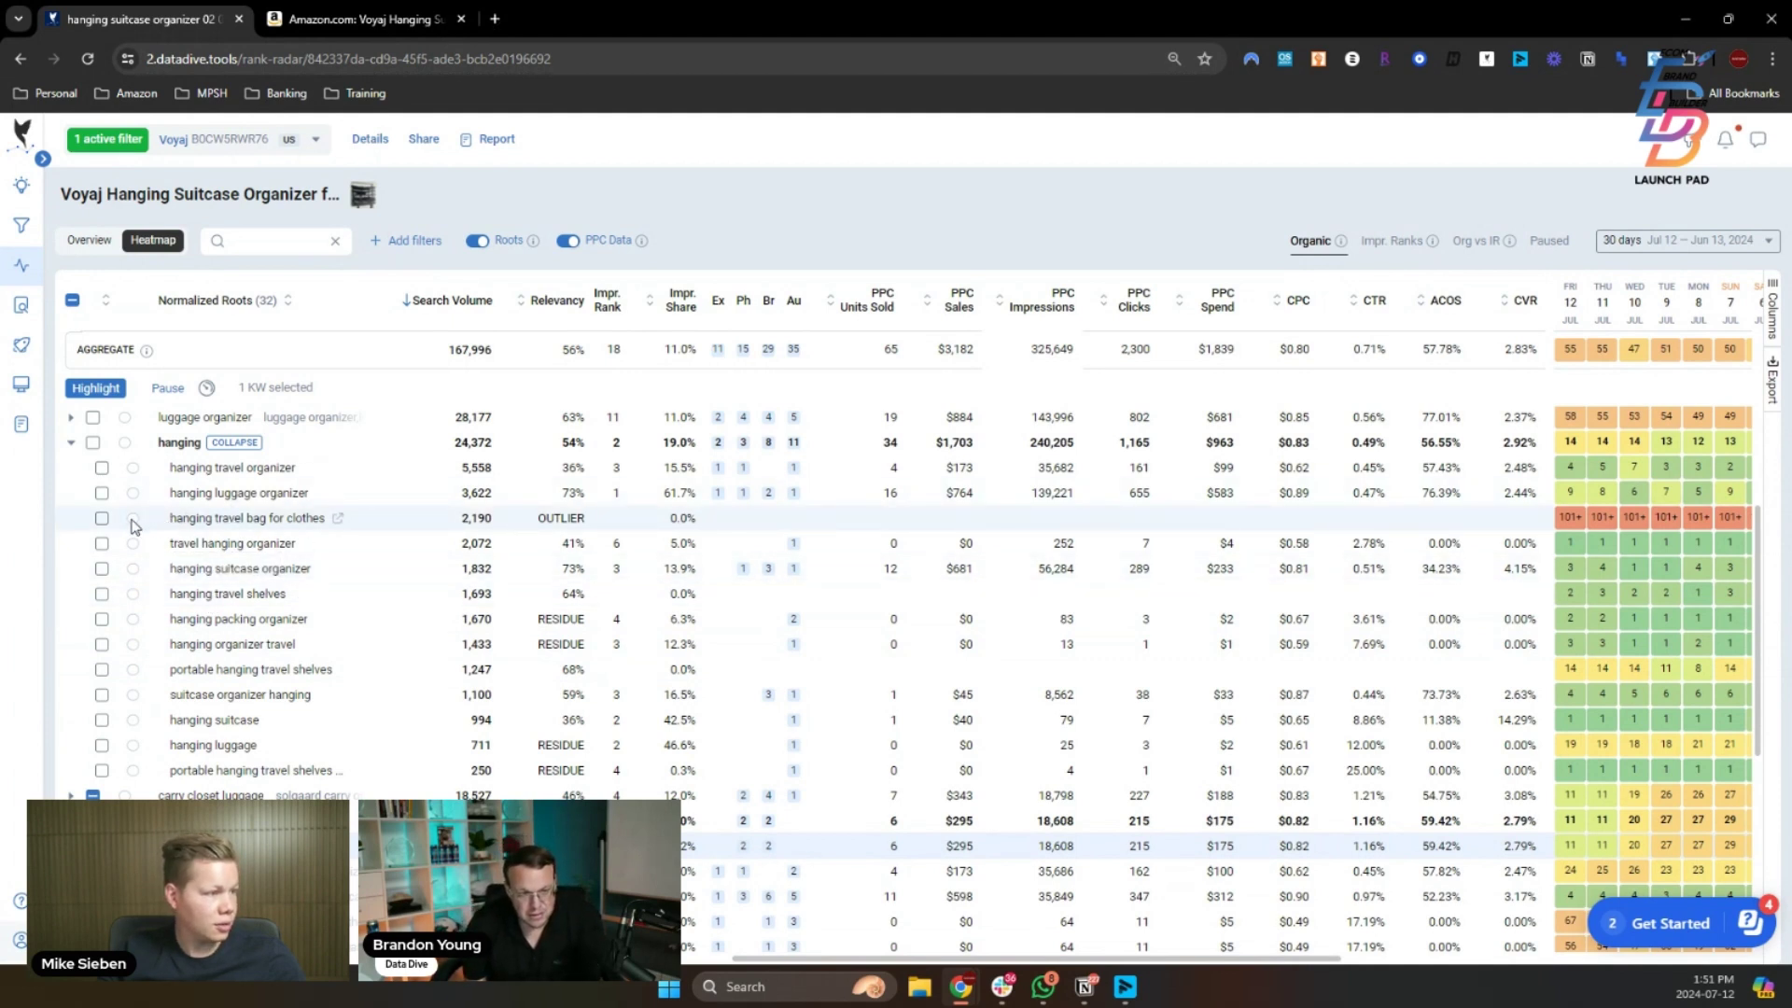
click(101, 519)
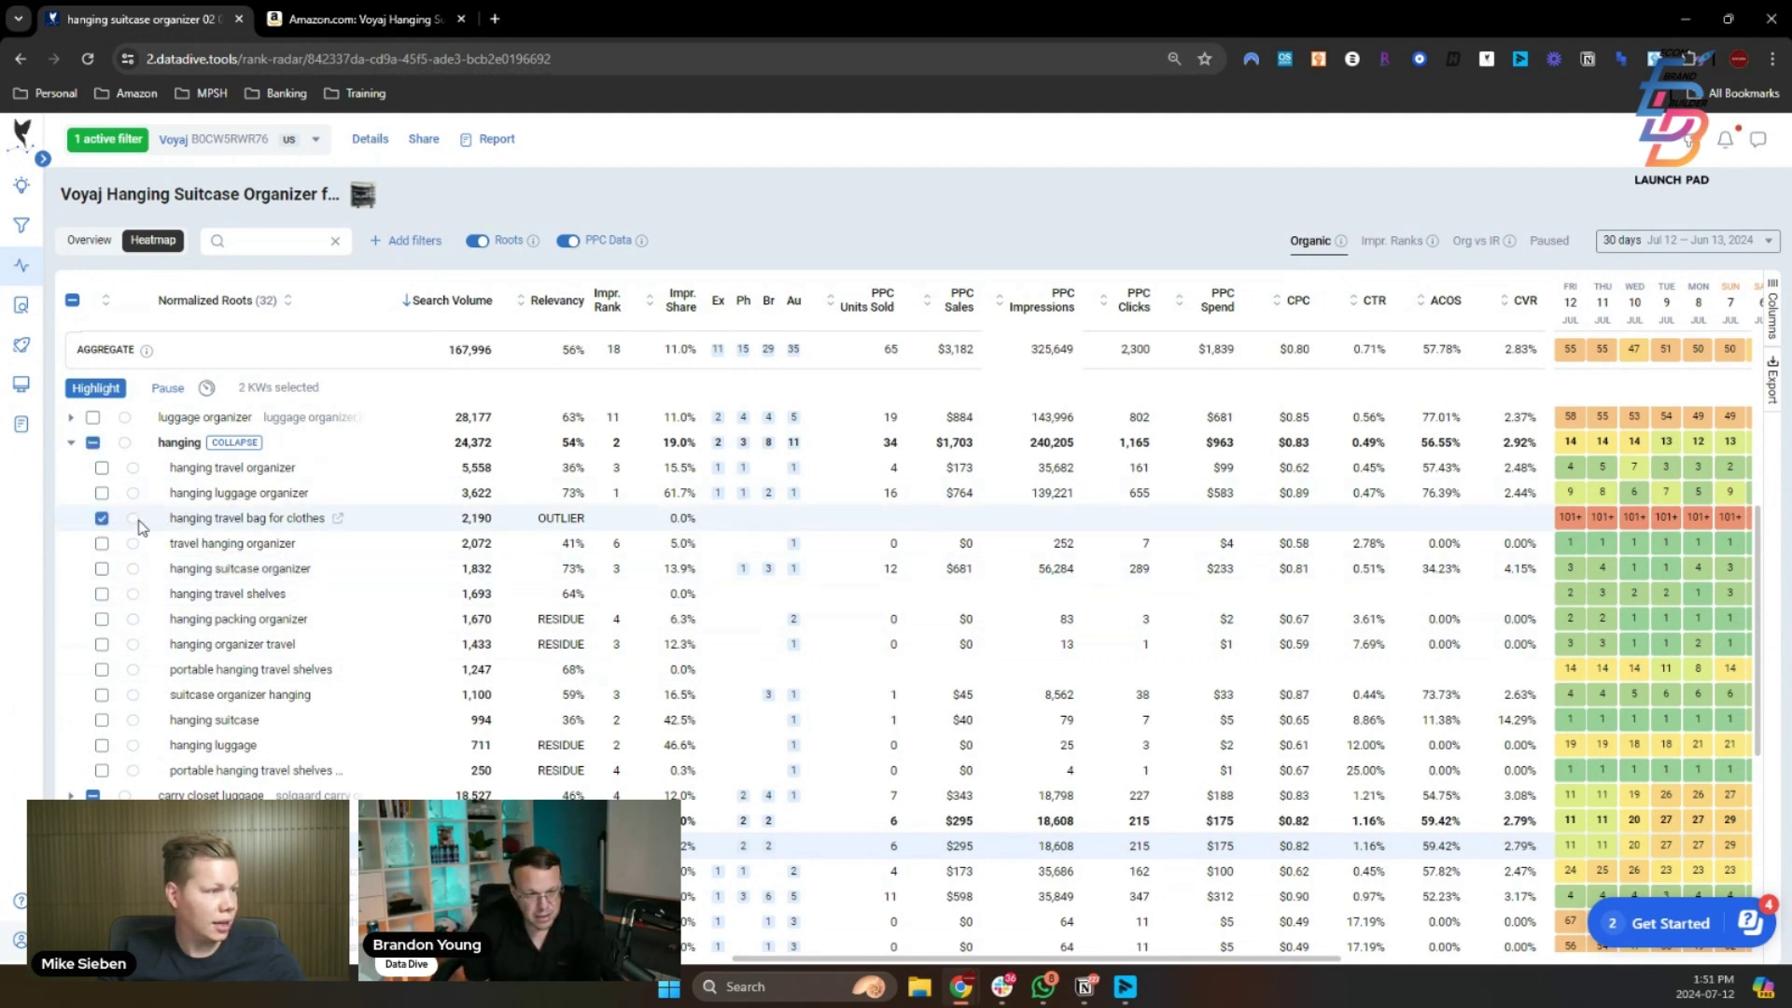
click(99, 390)
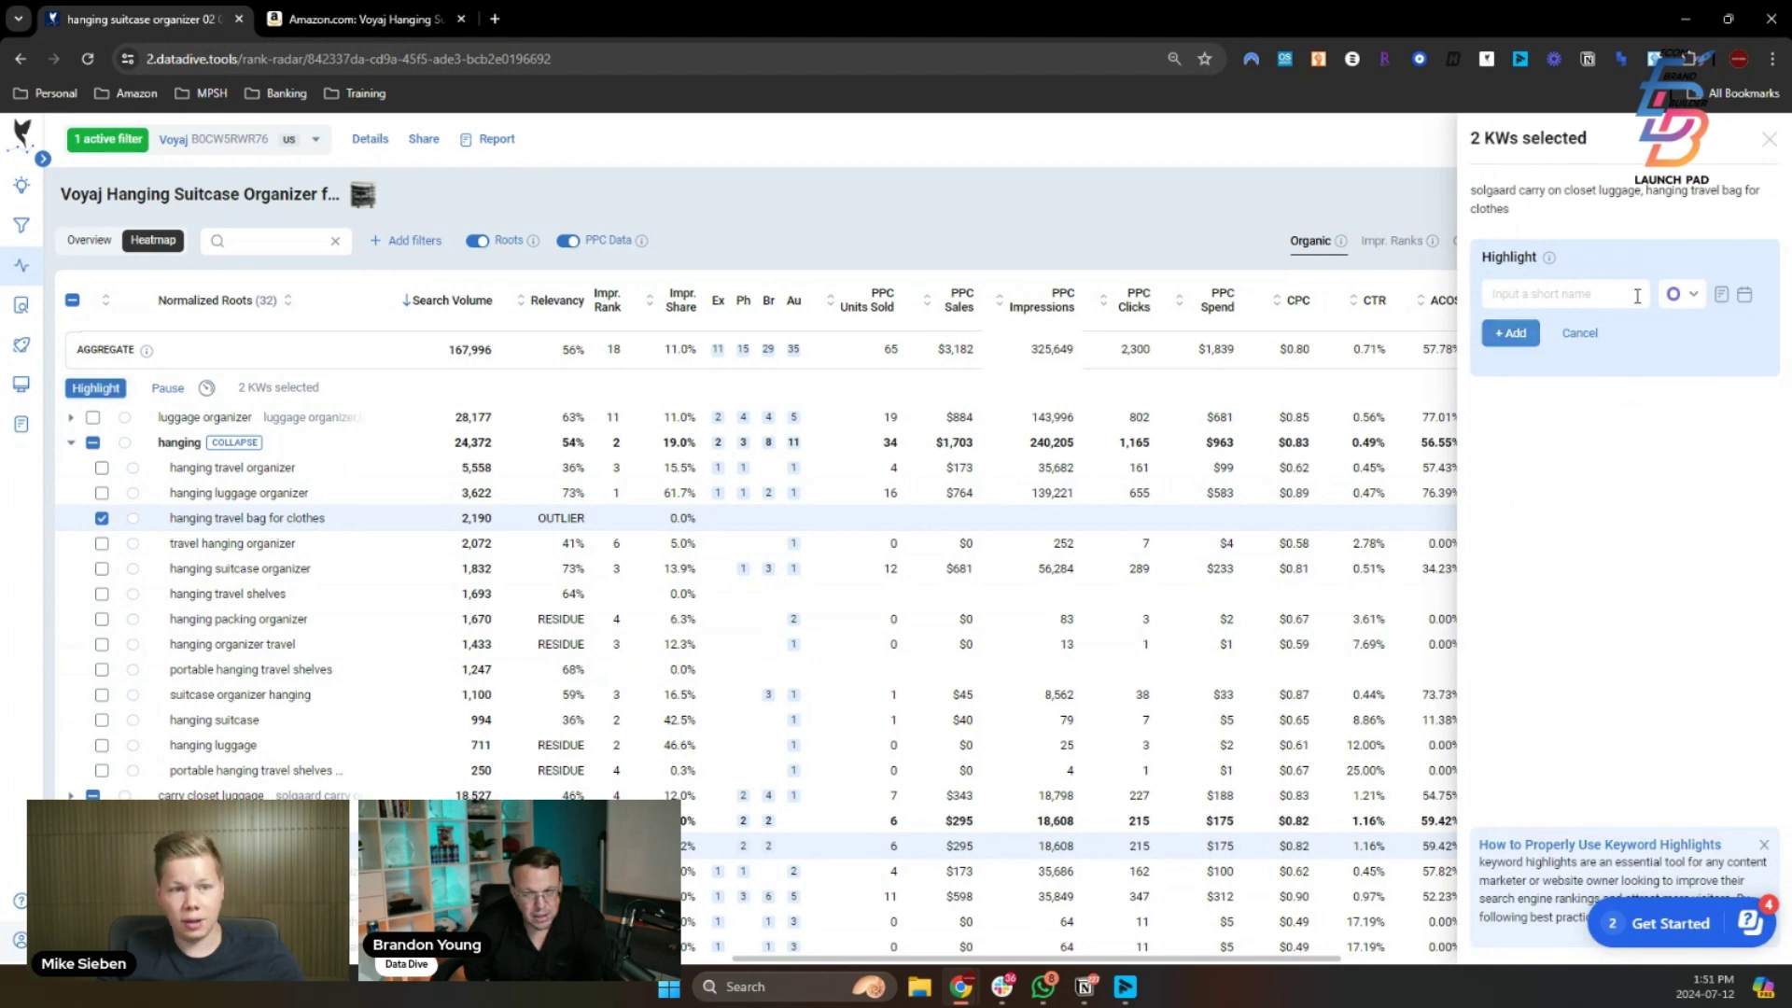
- Add the highlight description Check bullet point #2 - remove word "versatile", checking the bullet's number in the Amazon listing
click(1724, 295)
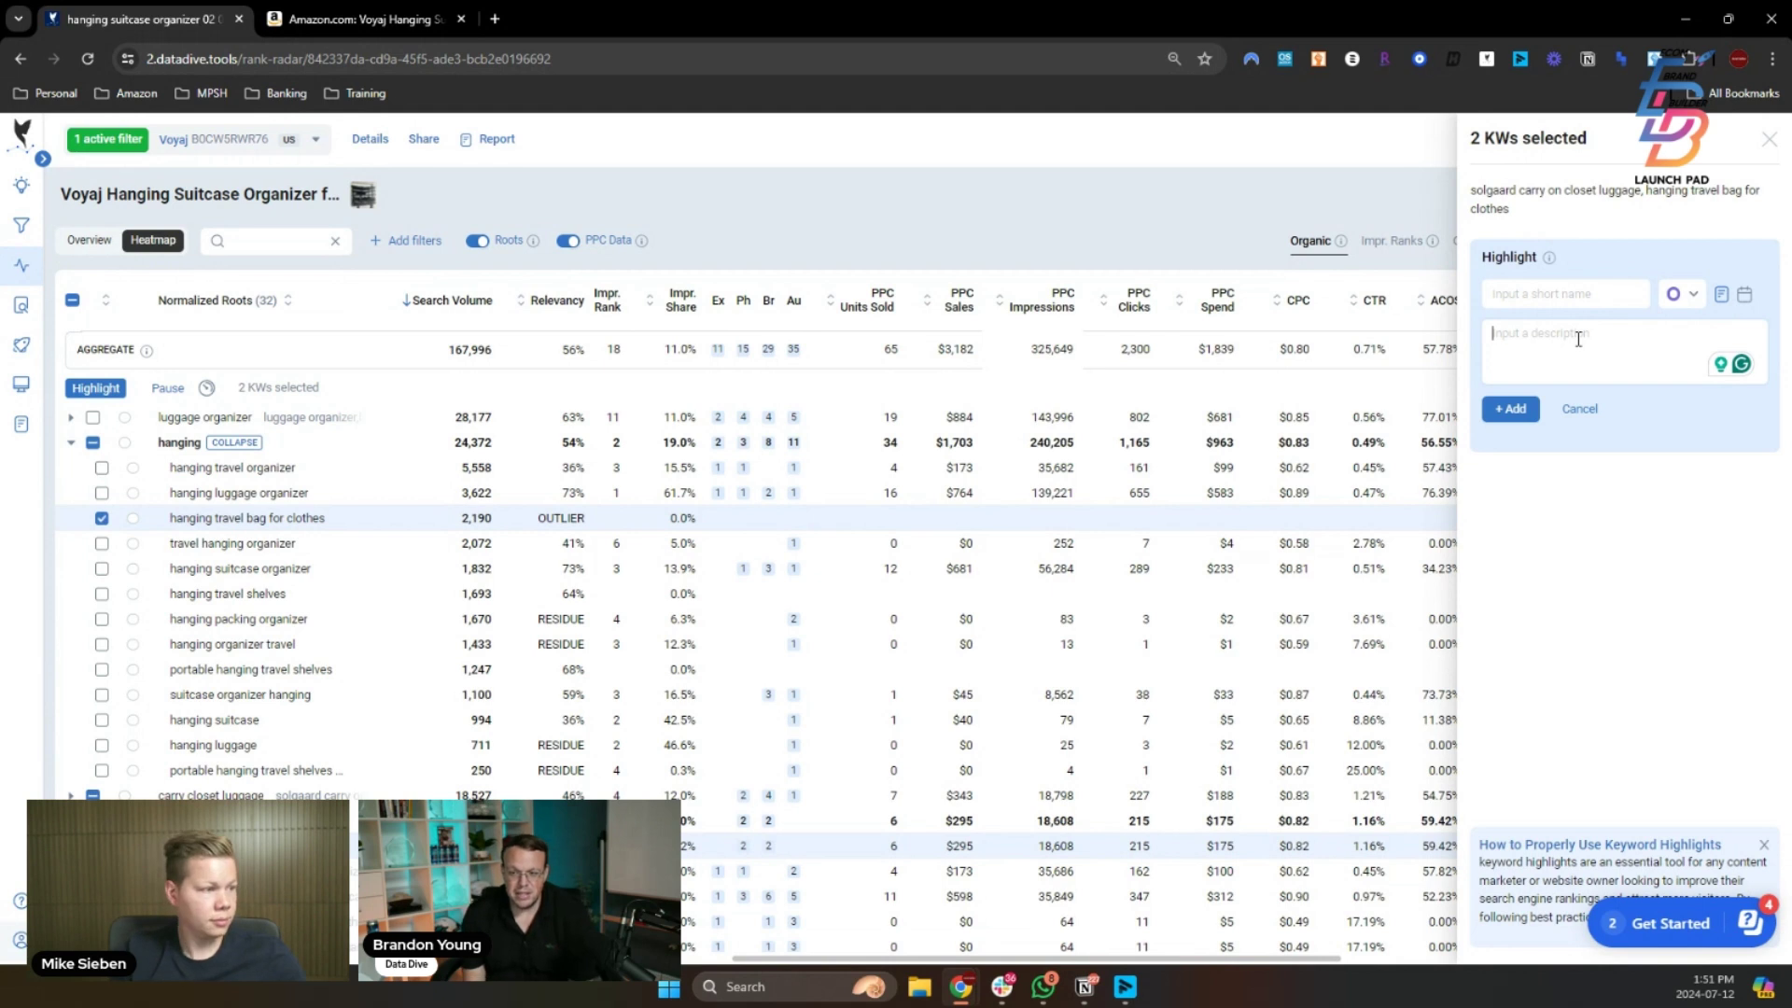
text(Remove)
key(BackSpace)
key(BackSpace)
key(BackSpace)
key(BackSpace)
key(BackSpace)
key(BackSpace)
key(BackSpace)
text(Check)
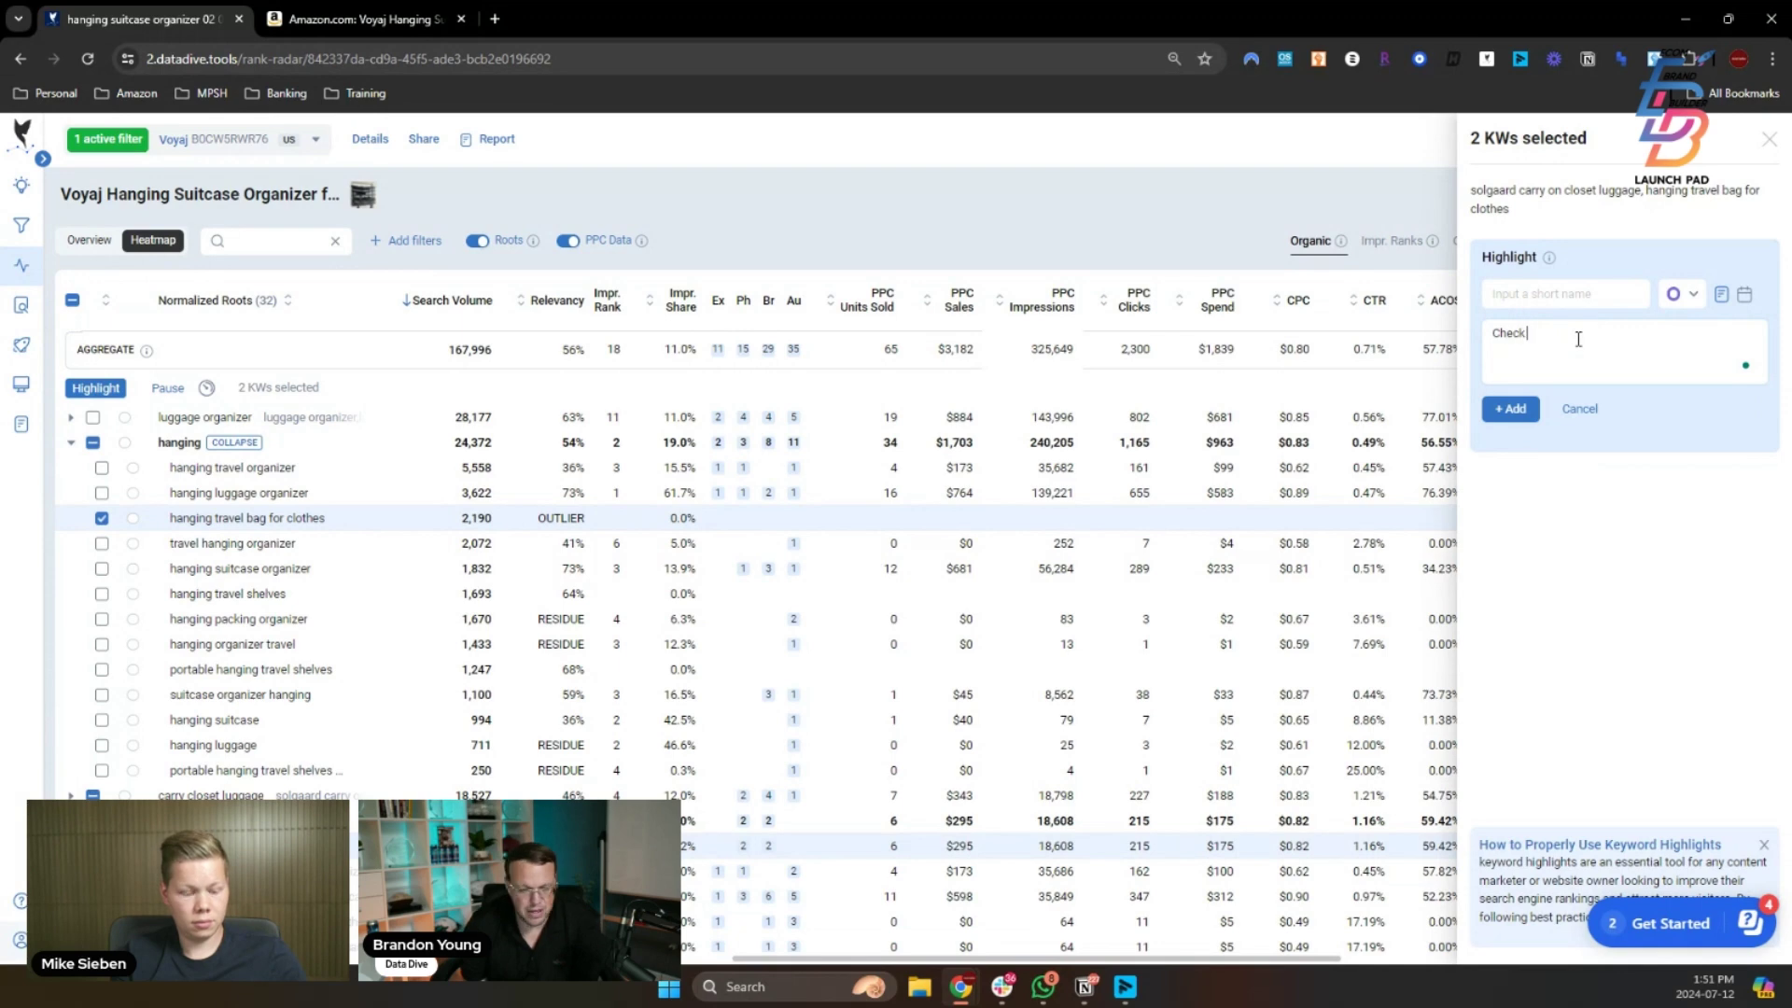
text( bullet point #)
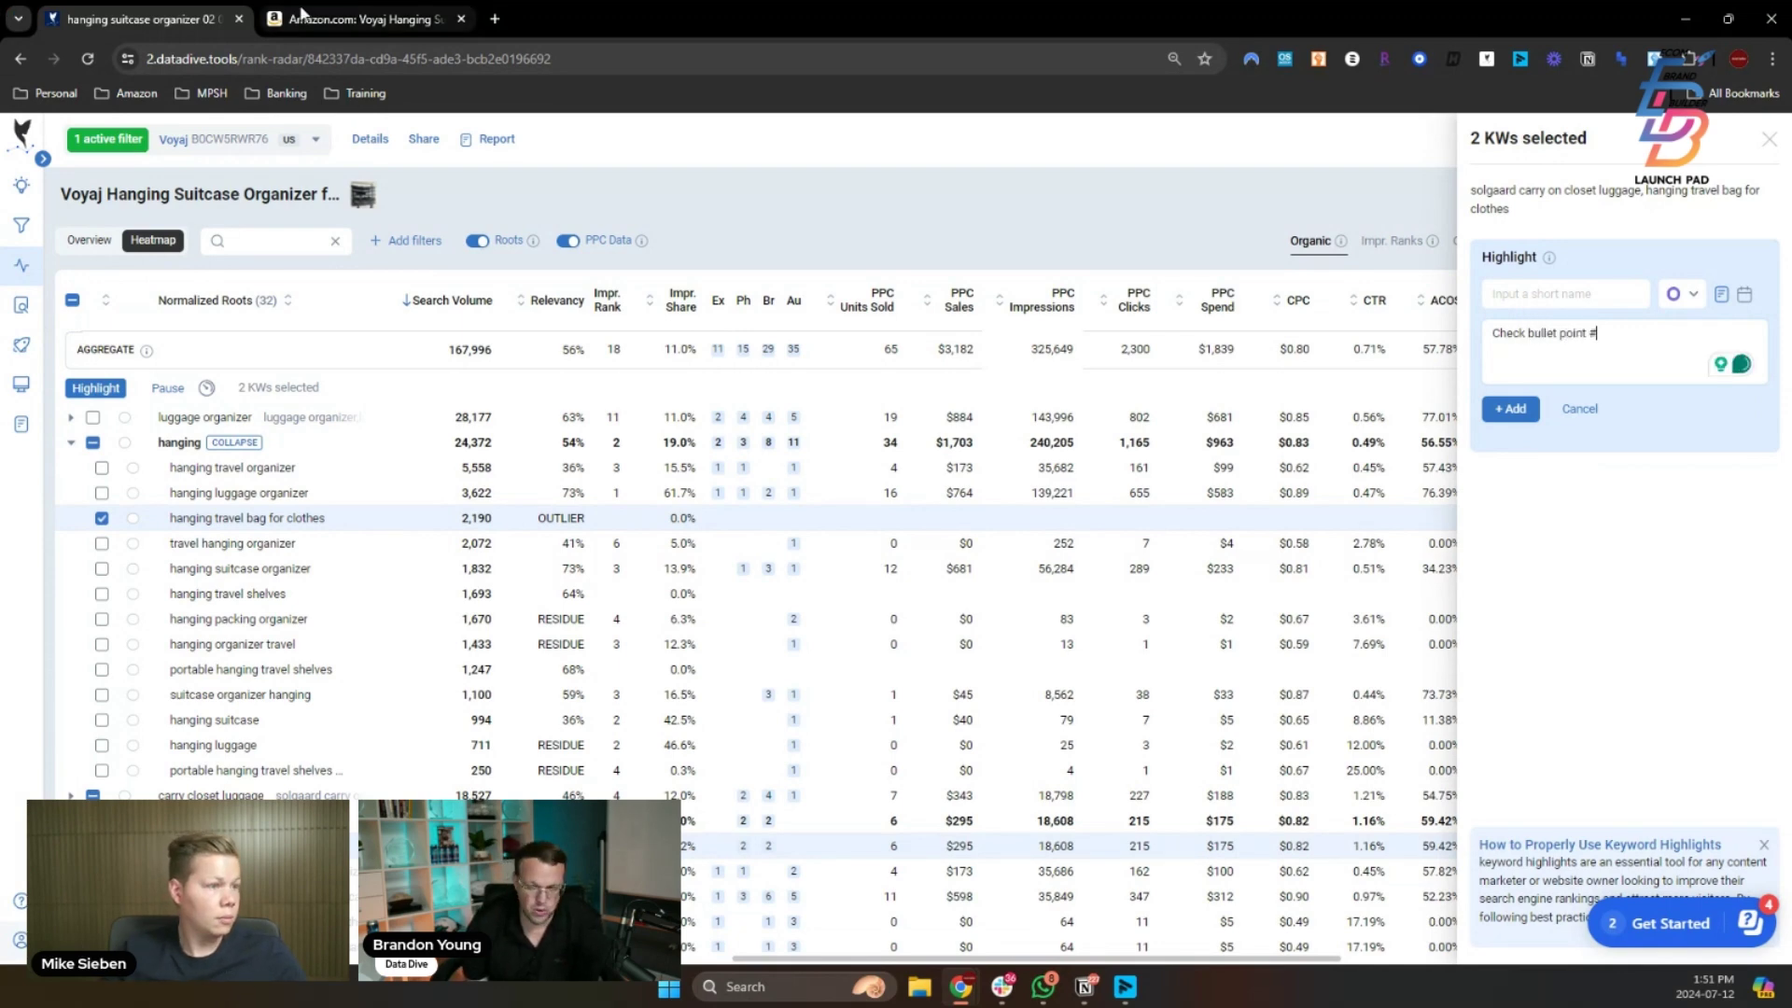
click(301, 17)
click(144, 16)
text(#2 - remove word "versatile")
- Name the highlight "Changes to be done" and set its colour to teal
click(1568, 295)
text(Changes )
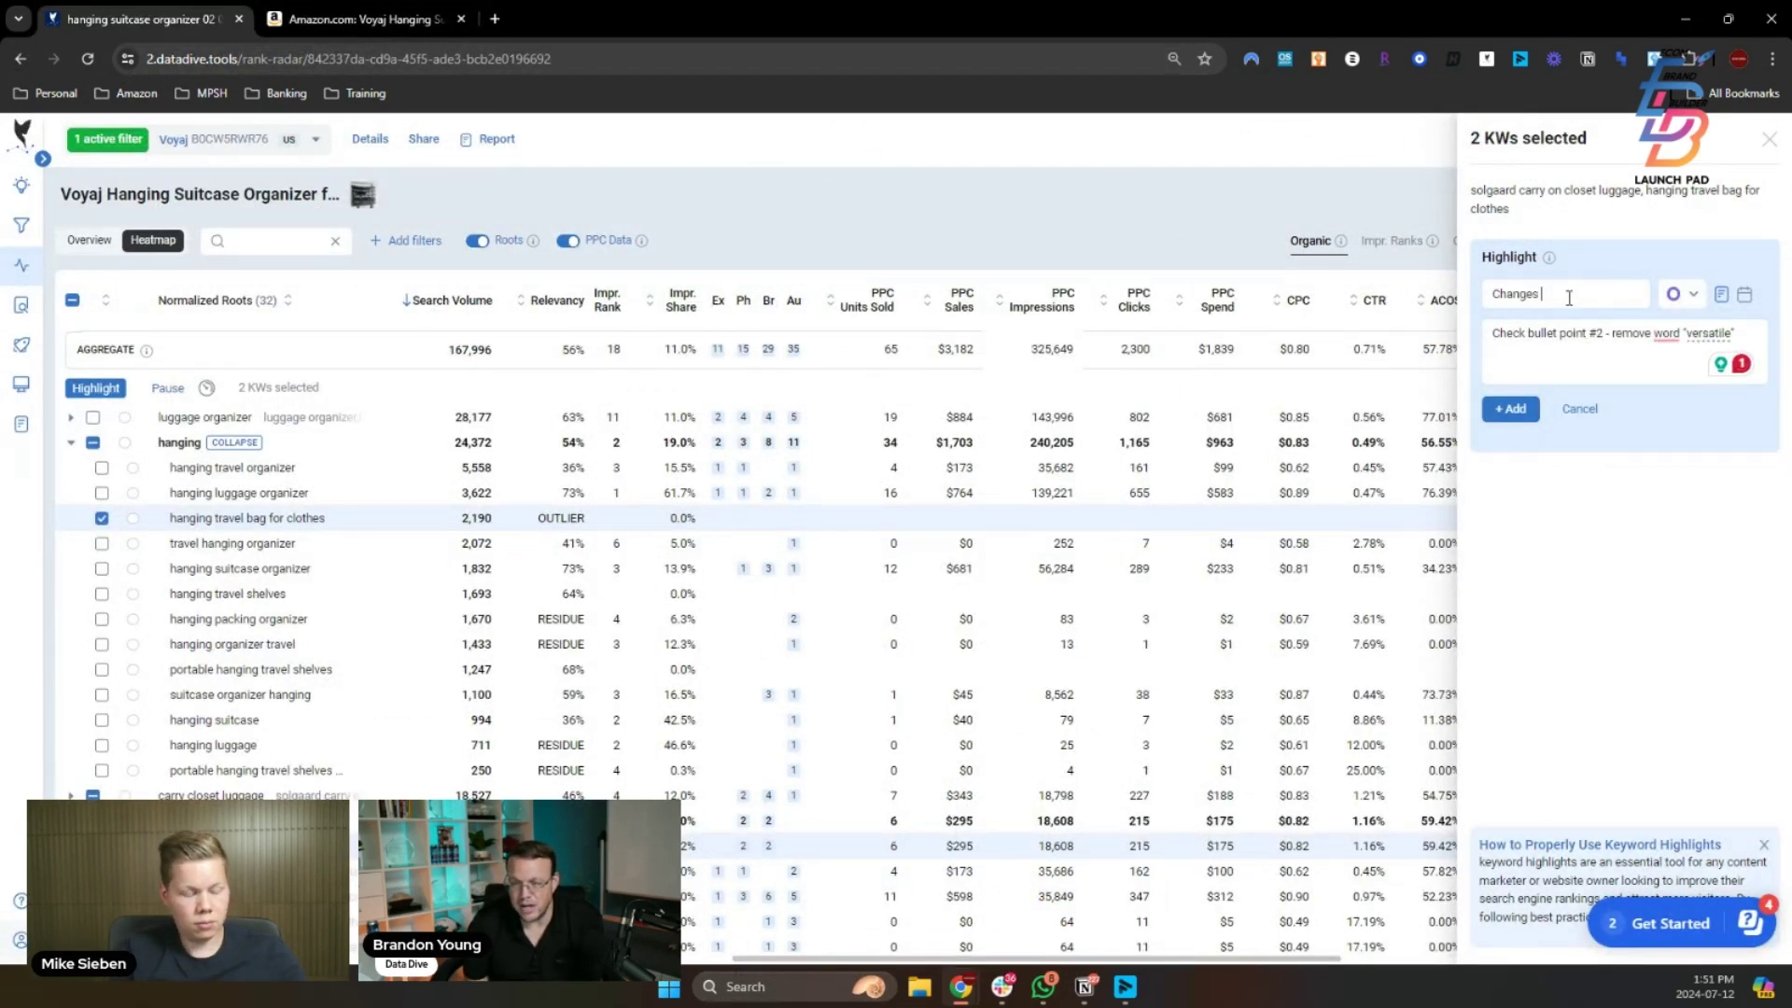
text(to be done)
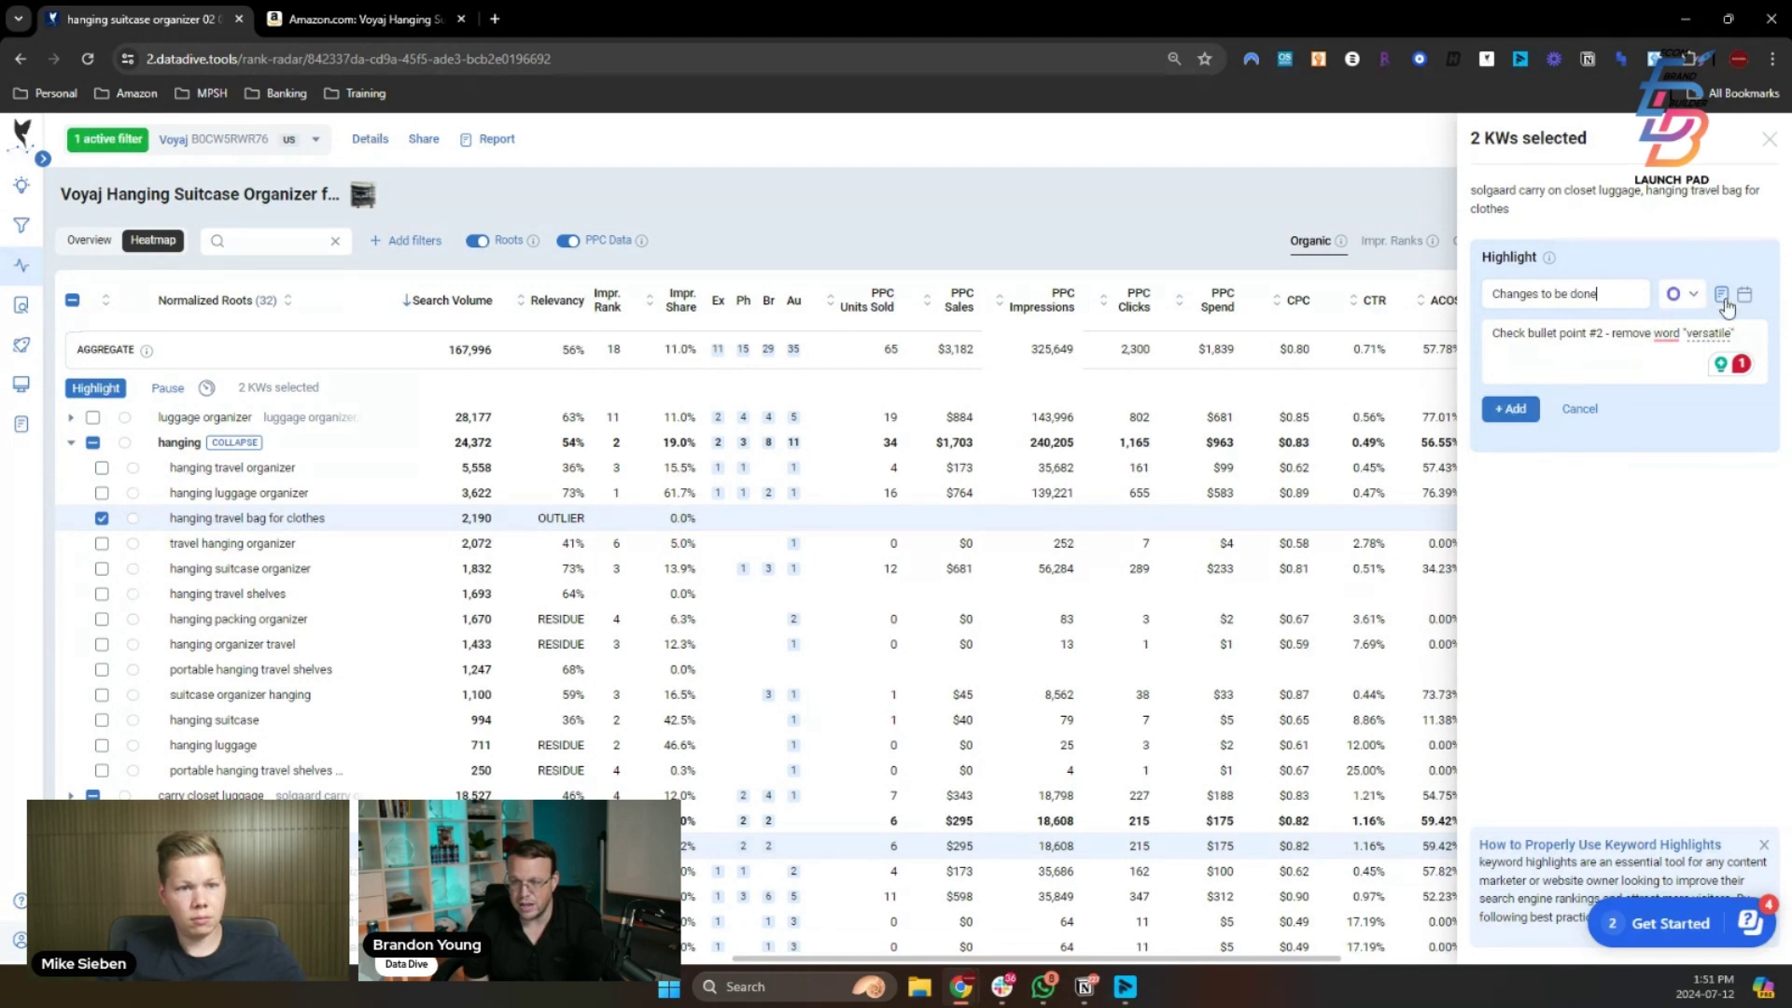
click(1682, 296)
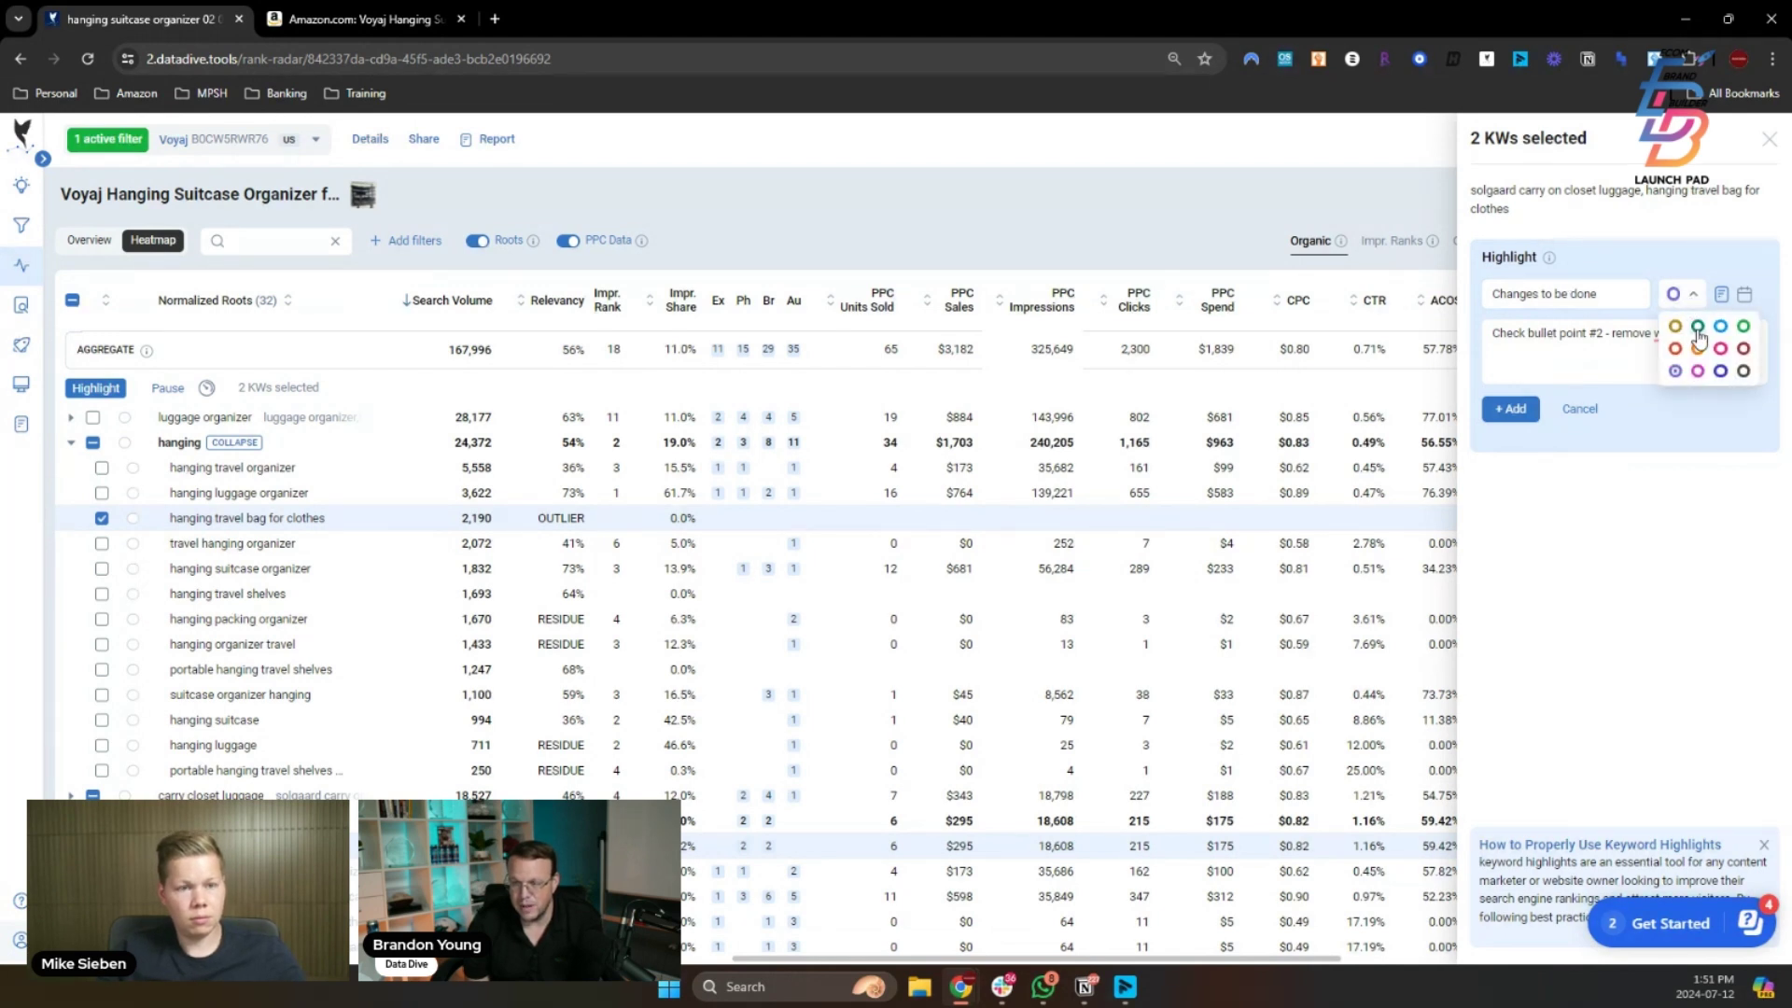
click(1697, 326)
text("versatile)
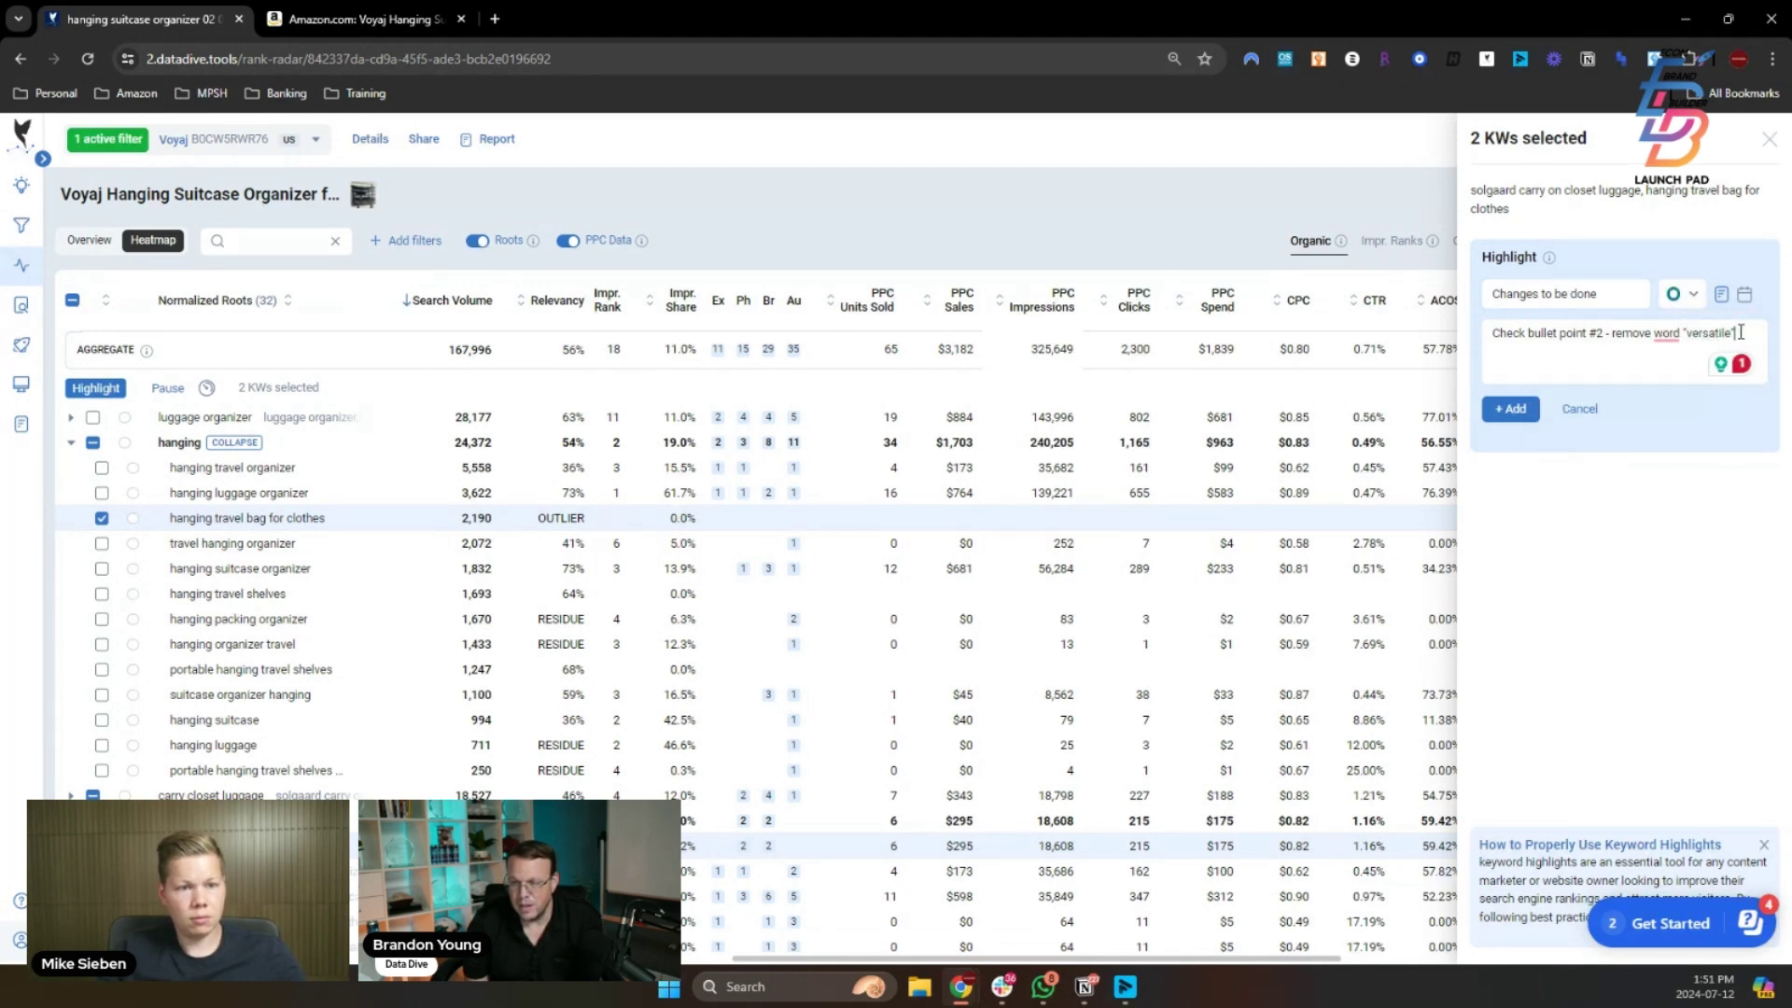
text( @graha)
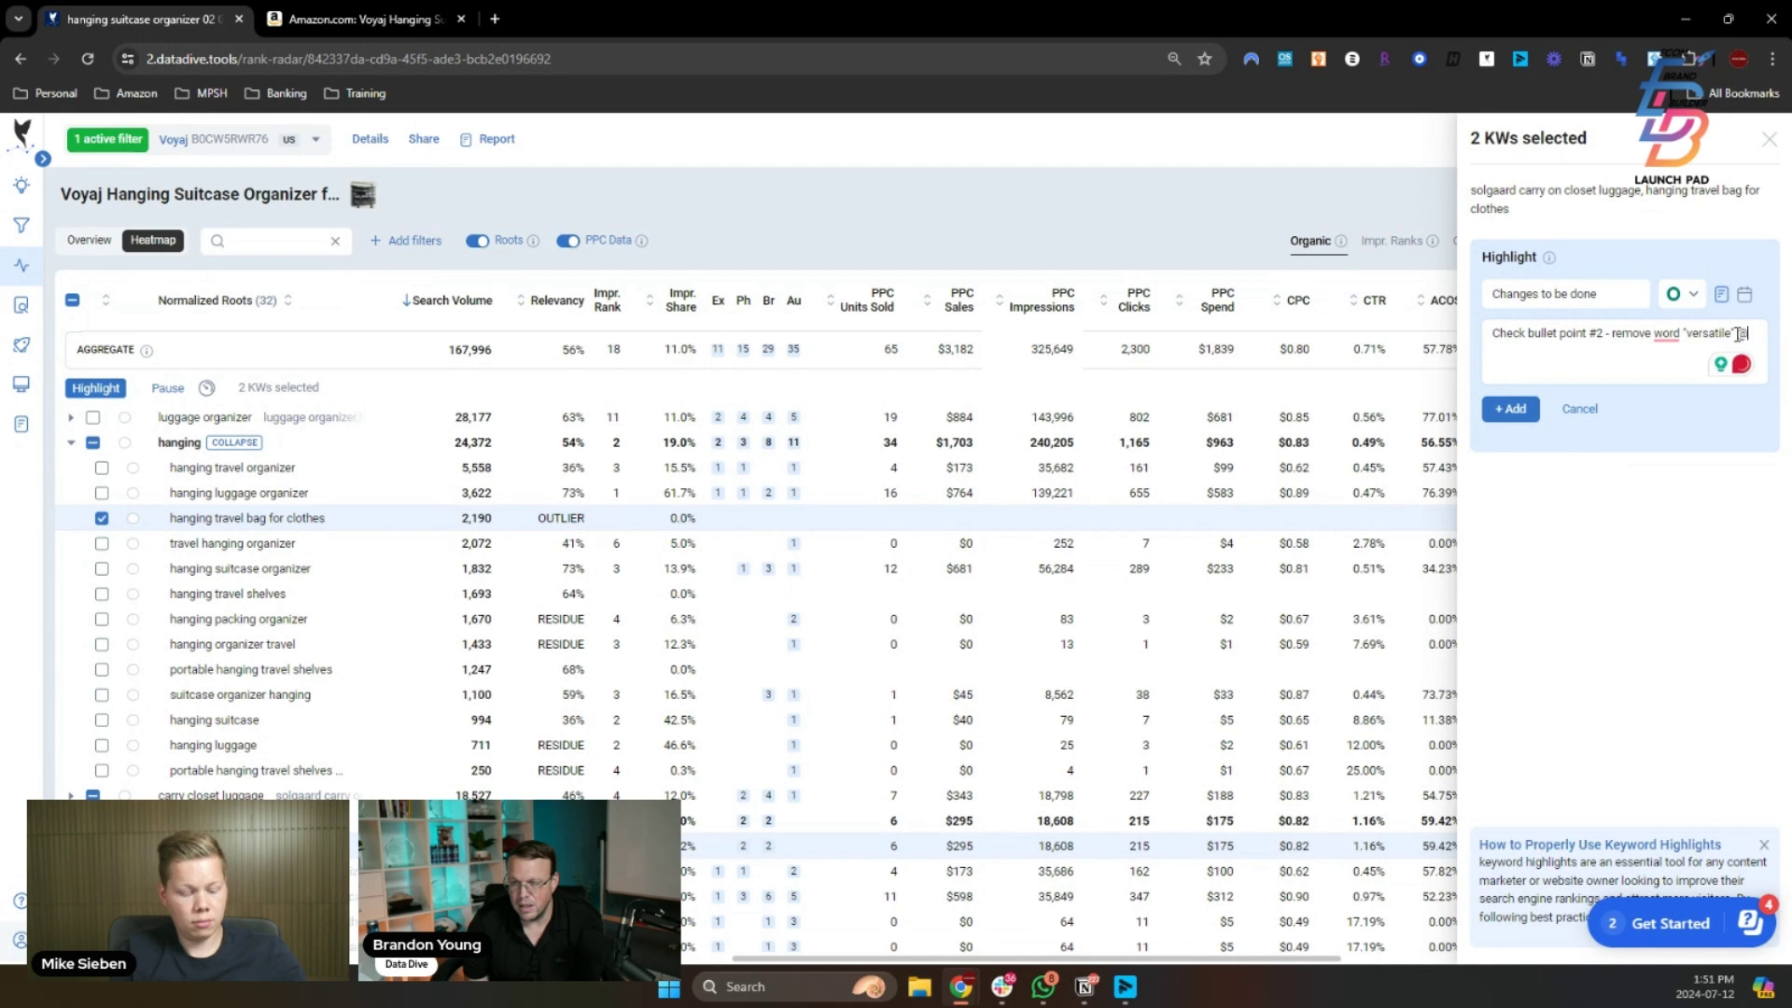
key(BackSpace)
key(BackSpace)
key(BackSpace)
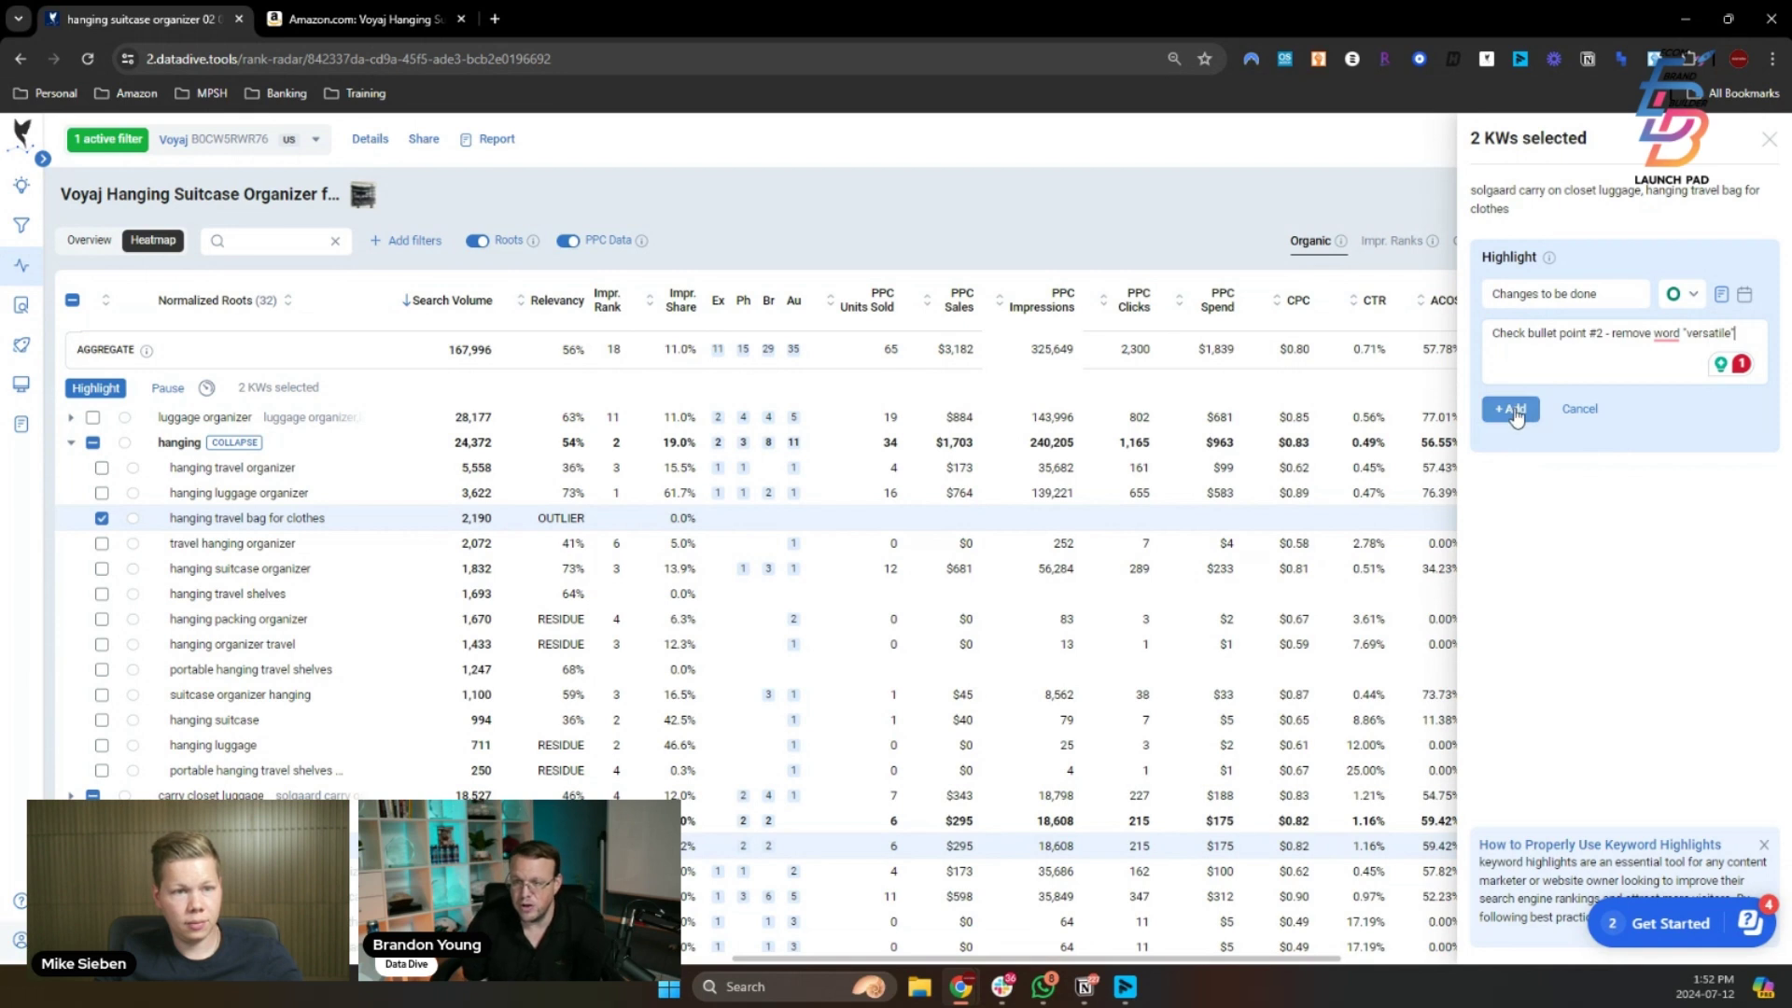
- Set the highlight's colour to dark yellow
click(1684, 294)
click(1673, 324)
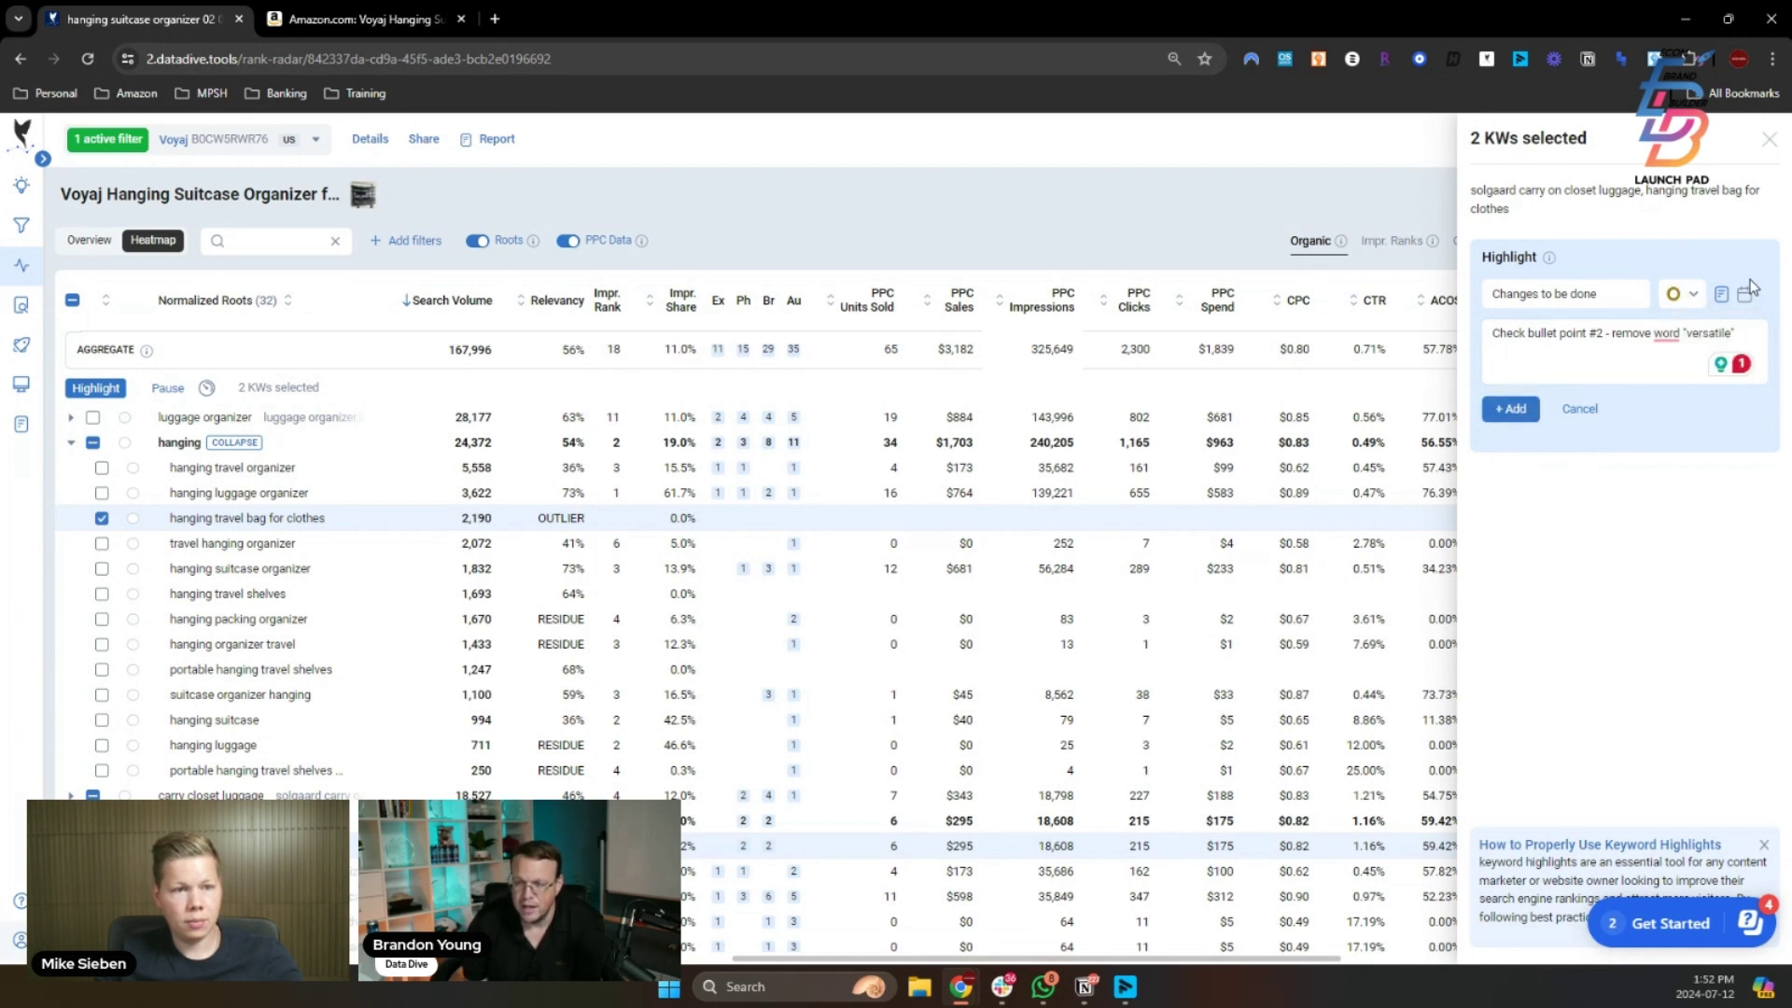
- Apply the "Changes to be done" highlight with its description to the two selected keywords and return to the keyword table
click(1722, 295)
click(1722, 295)
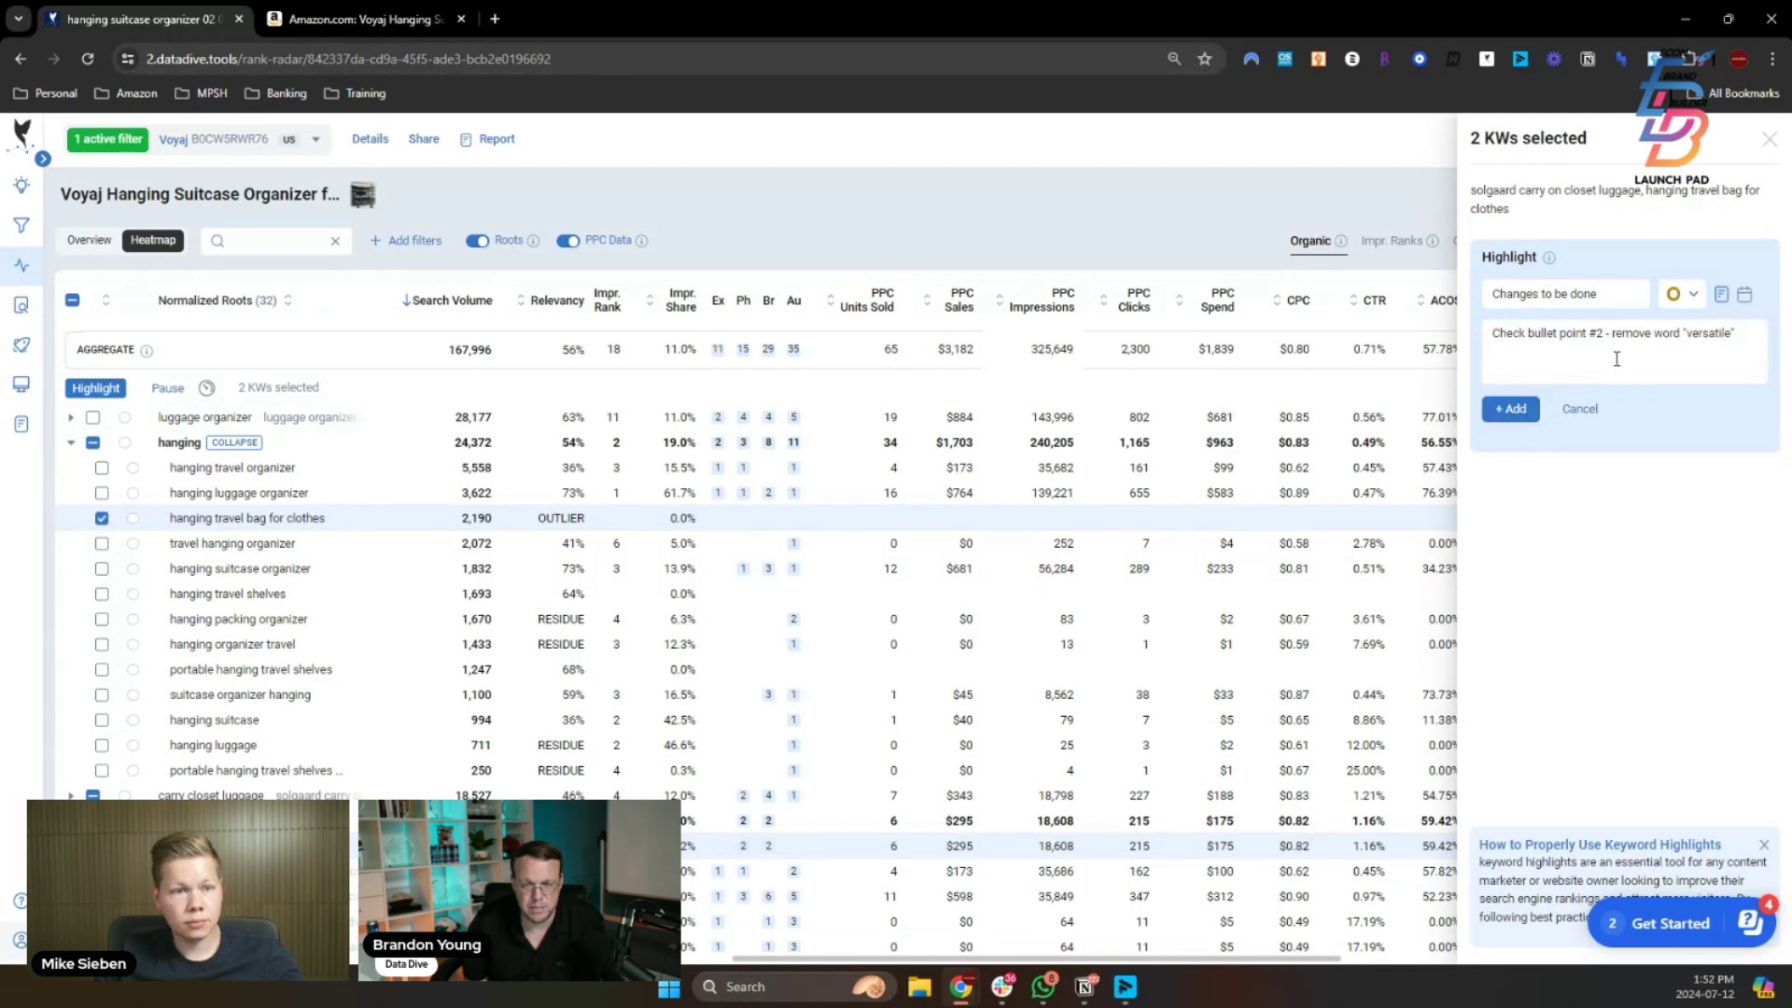
click(1511, 416)
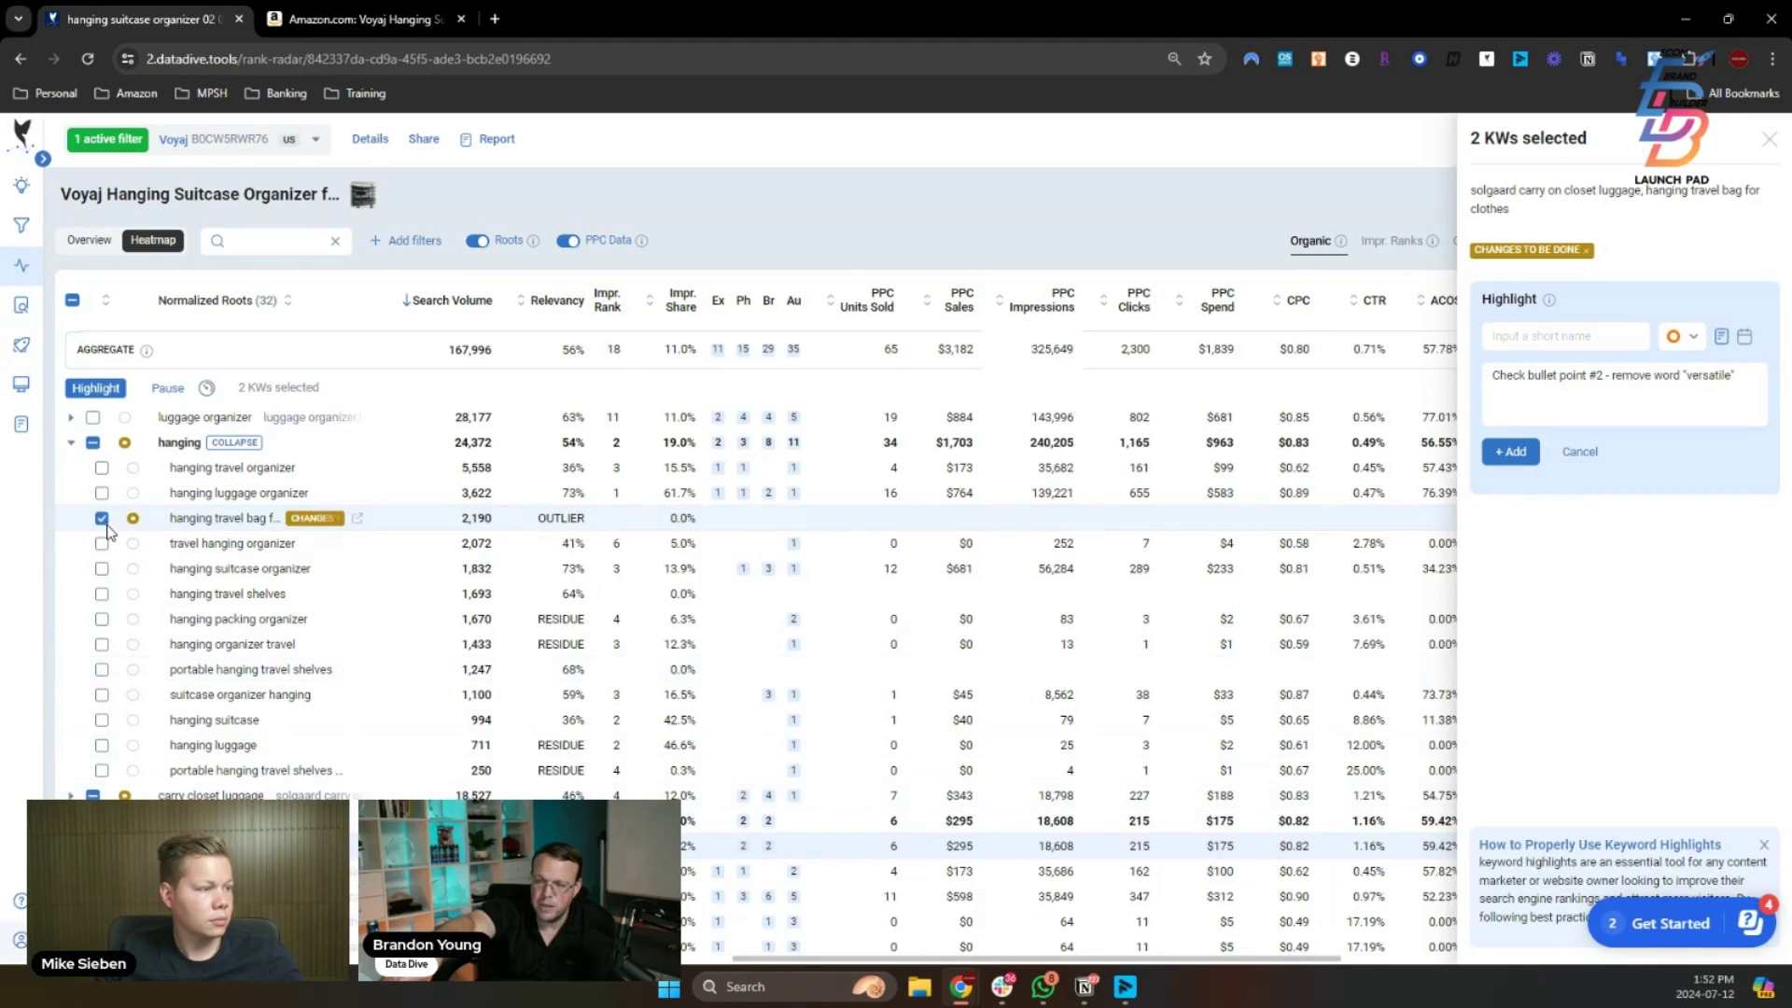
click(1767, 140)
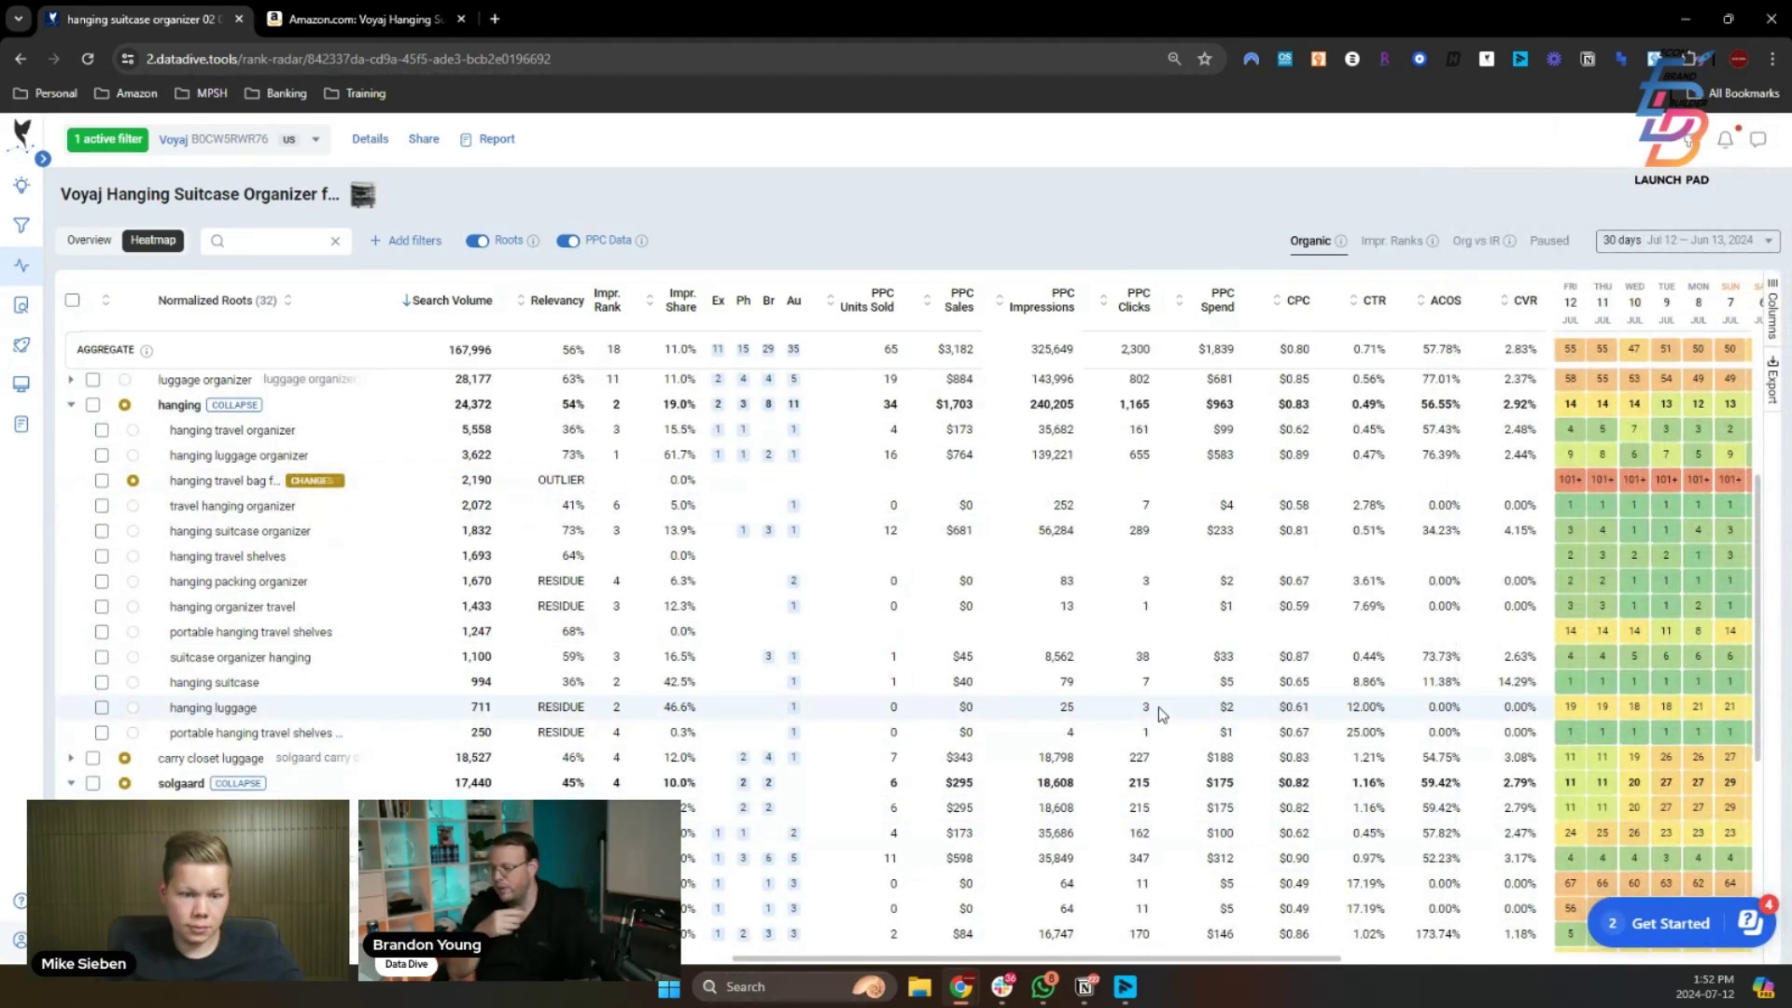
- Draft a new comment that mentions a team member and reads "note highlight"
click(1758, 142)
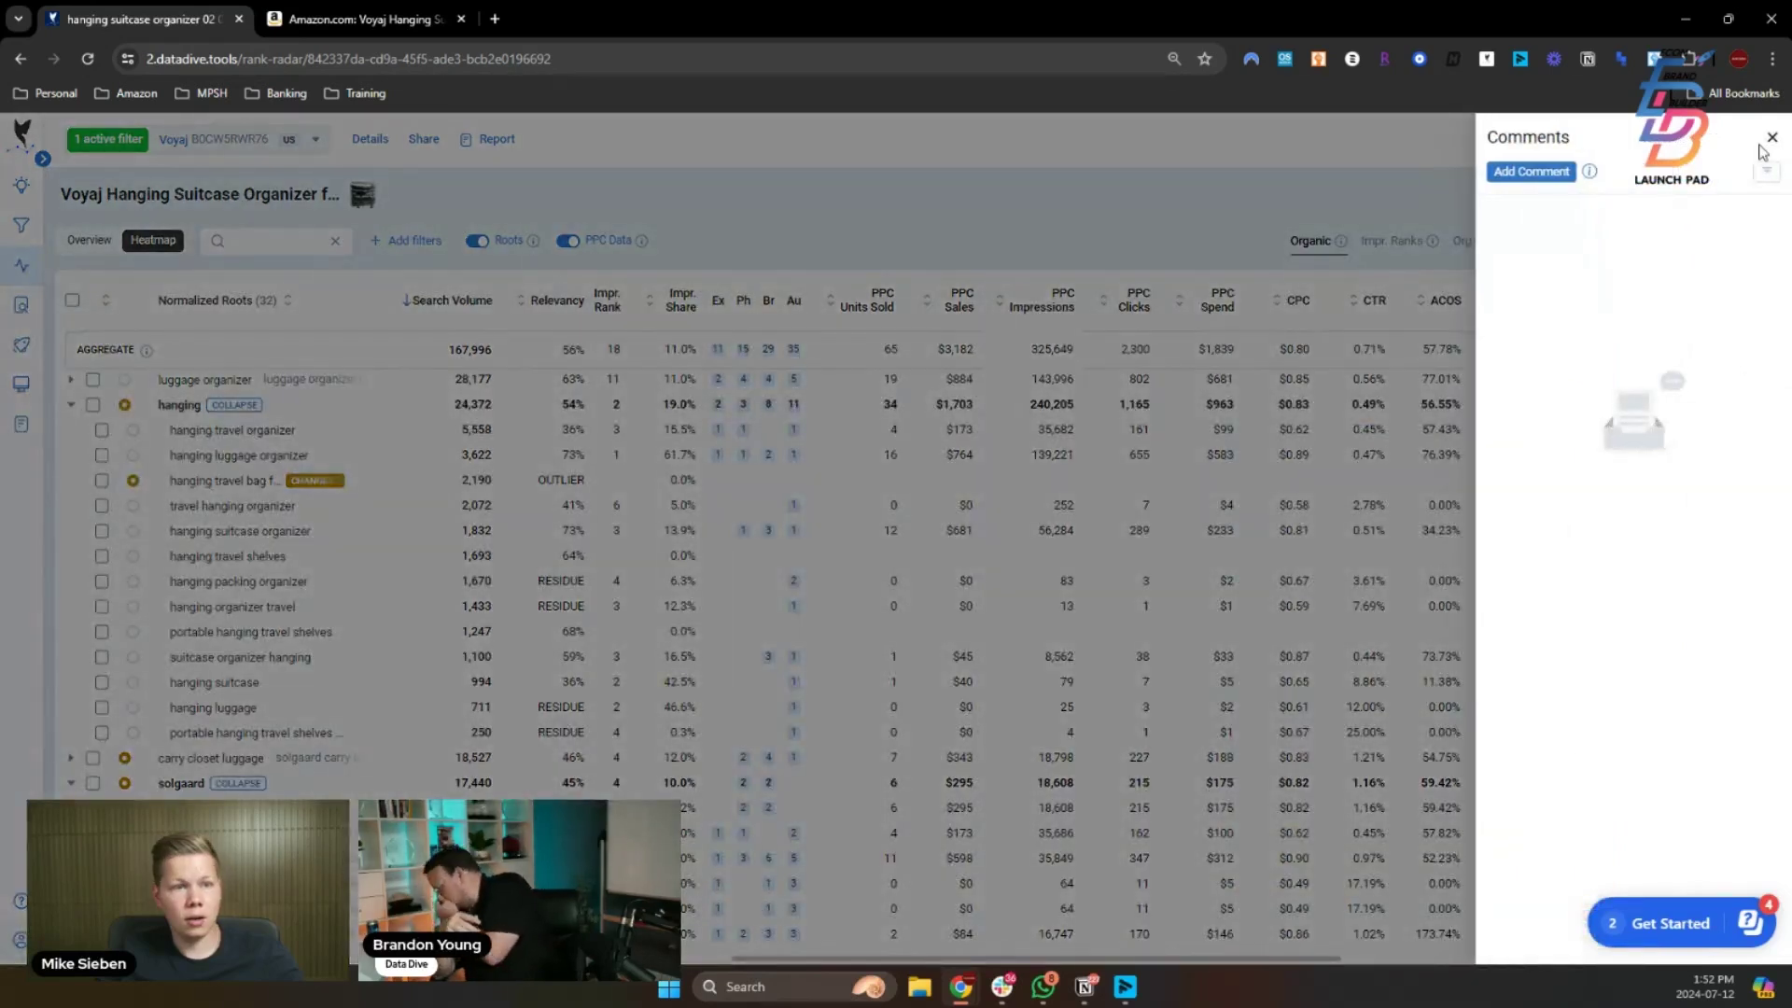
click(1542, 174)
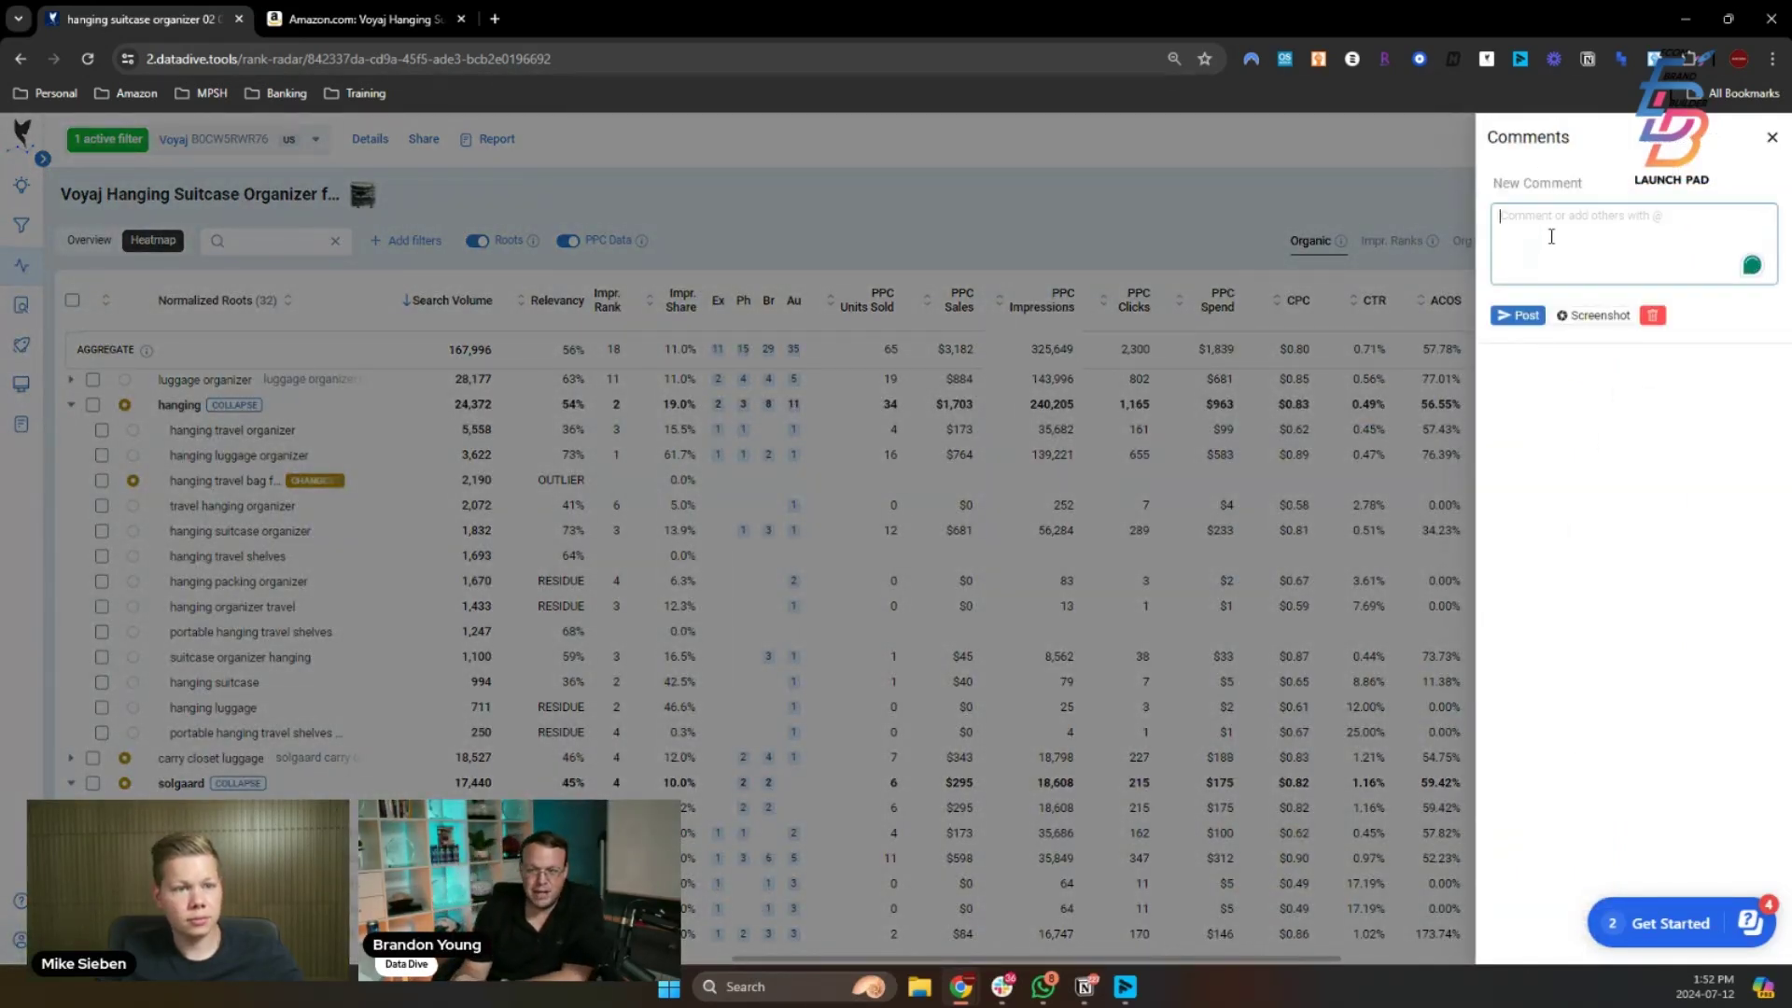
text(@gr)
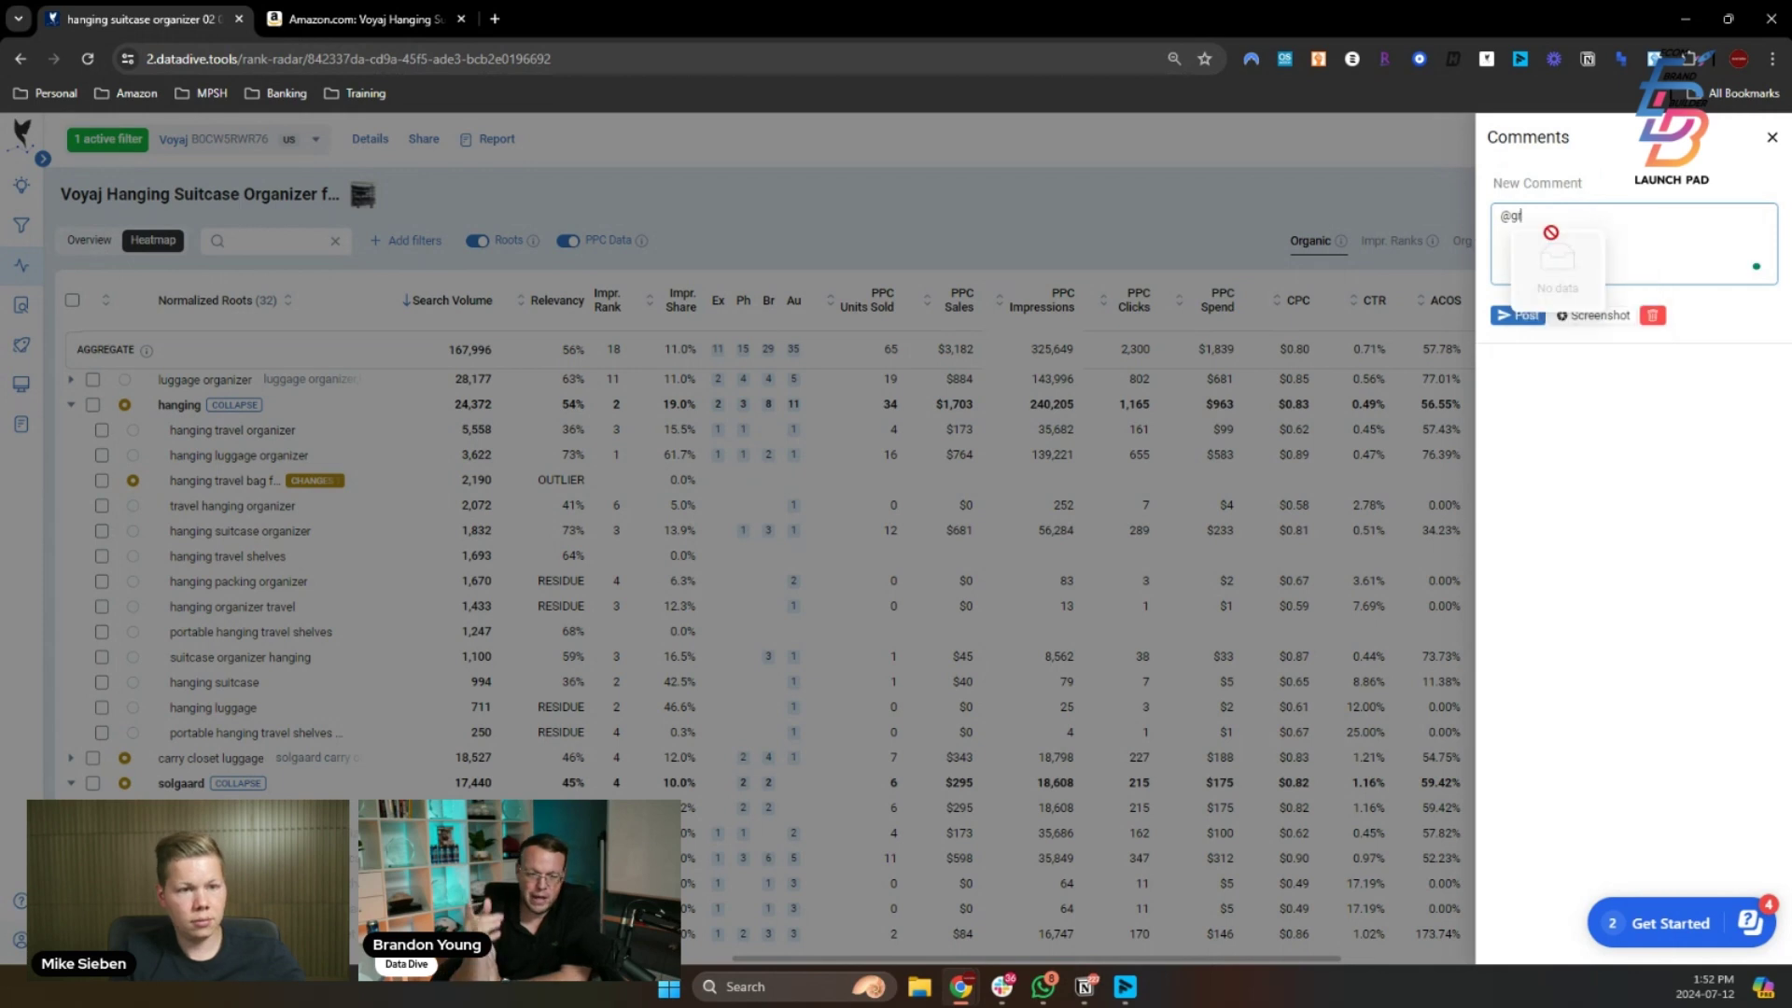
key(BackSpace)
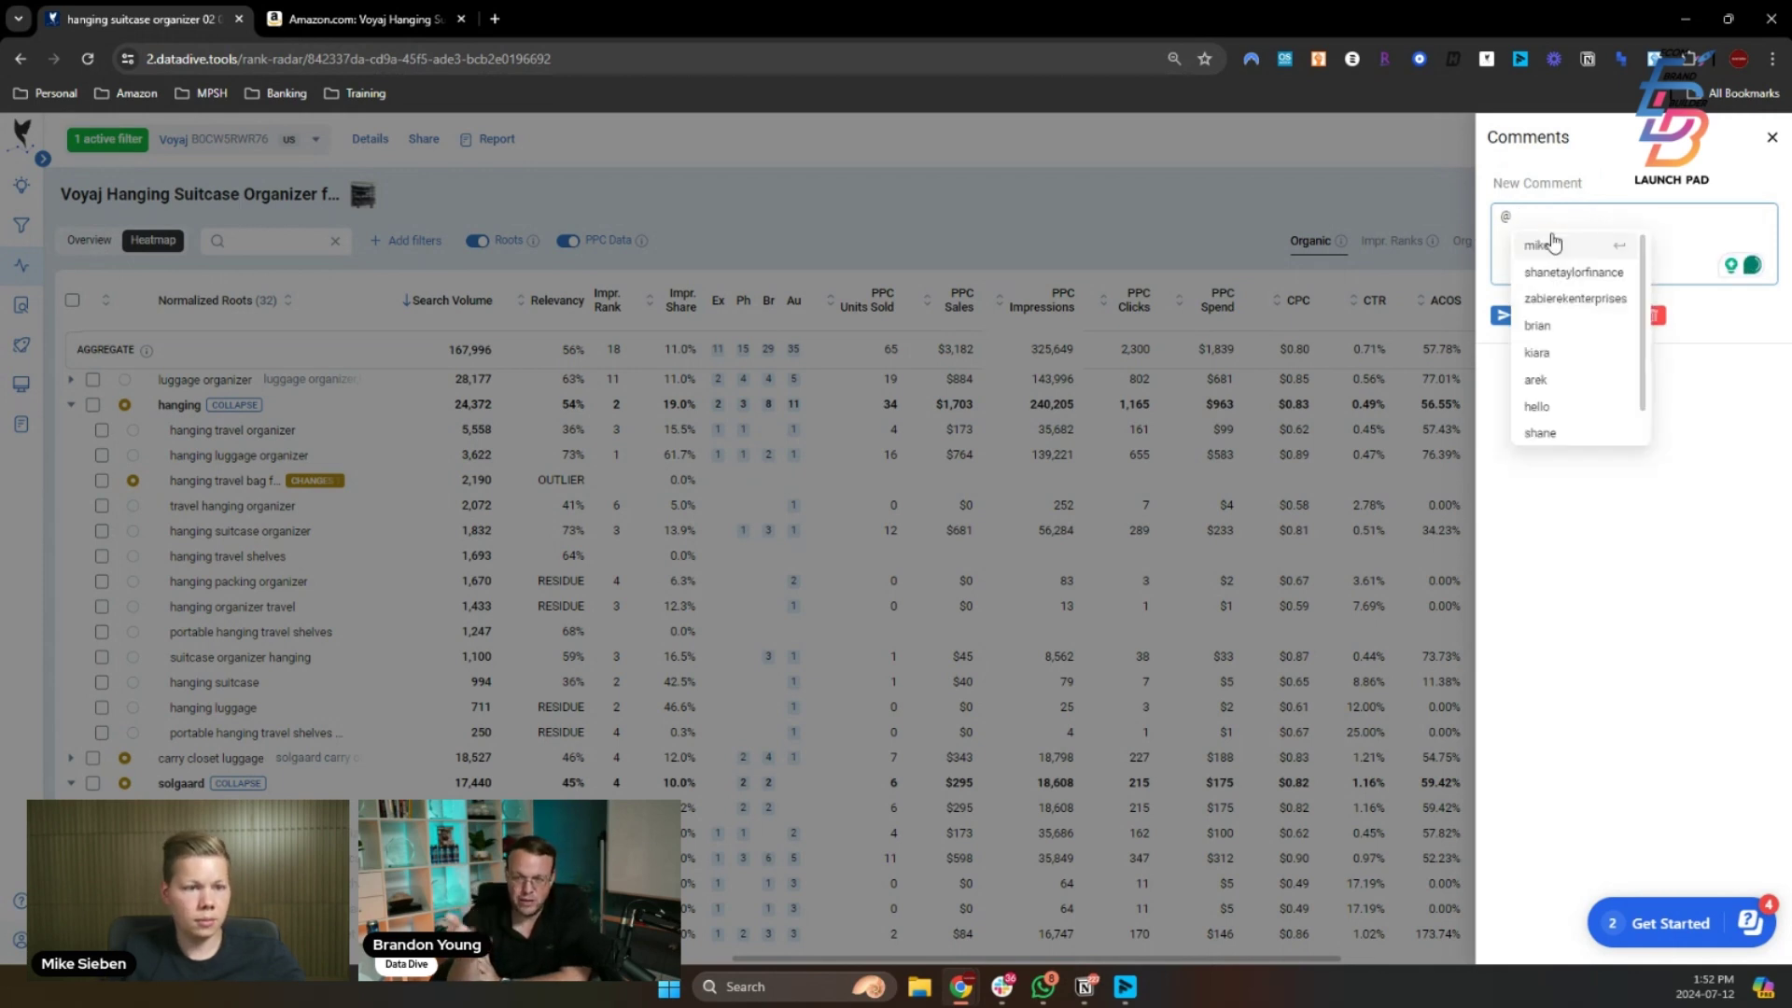
click(1536, 379)
text(note change)
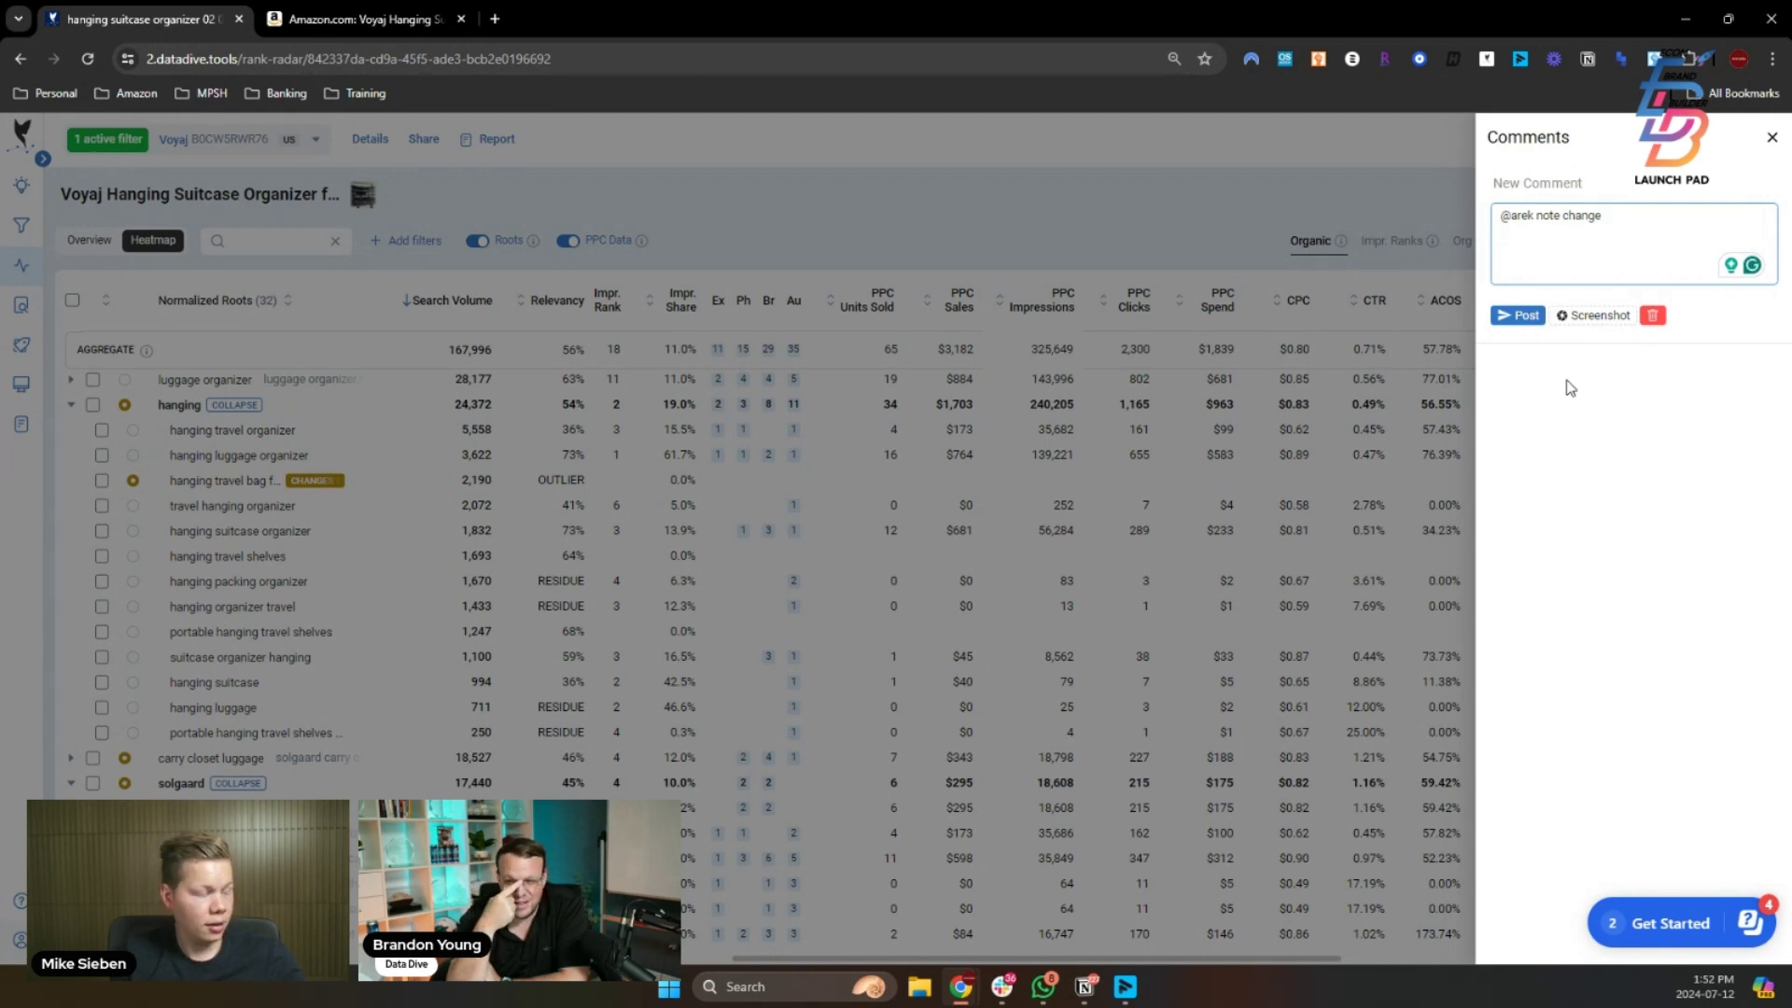
key(BackSpace)
key(BackSpace)
key(BackSpace)
key(BackSpace)
key(BackSpace)
key(BackSpace)
text(highlight)
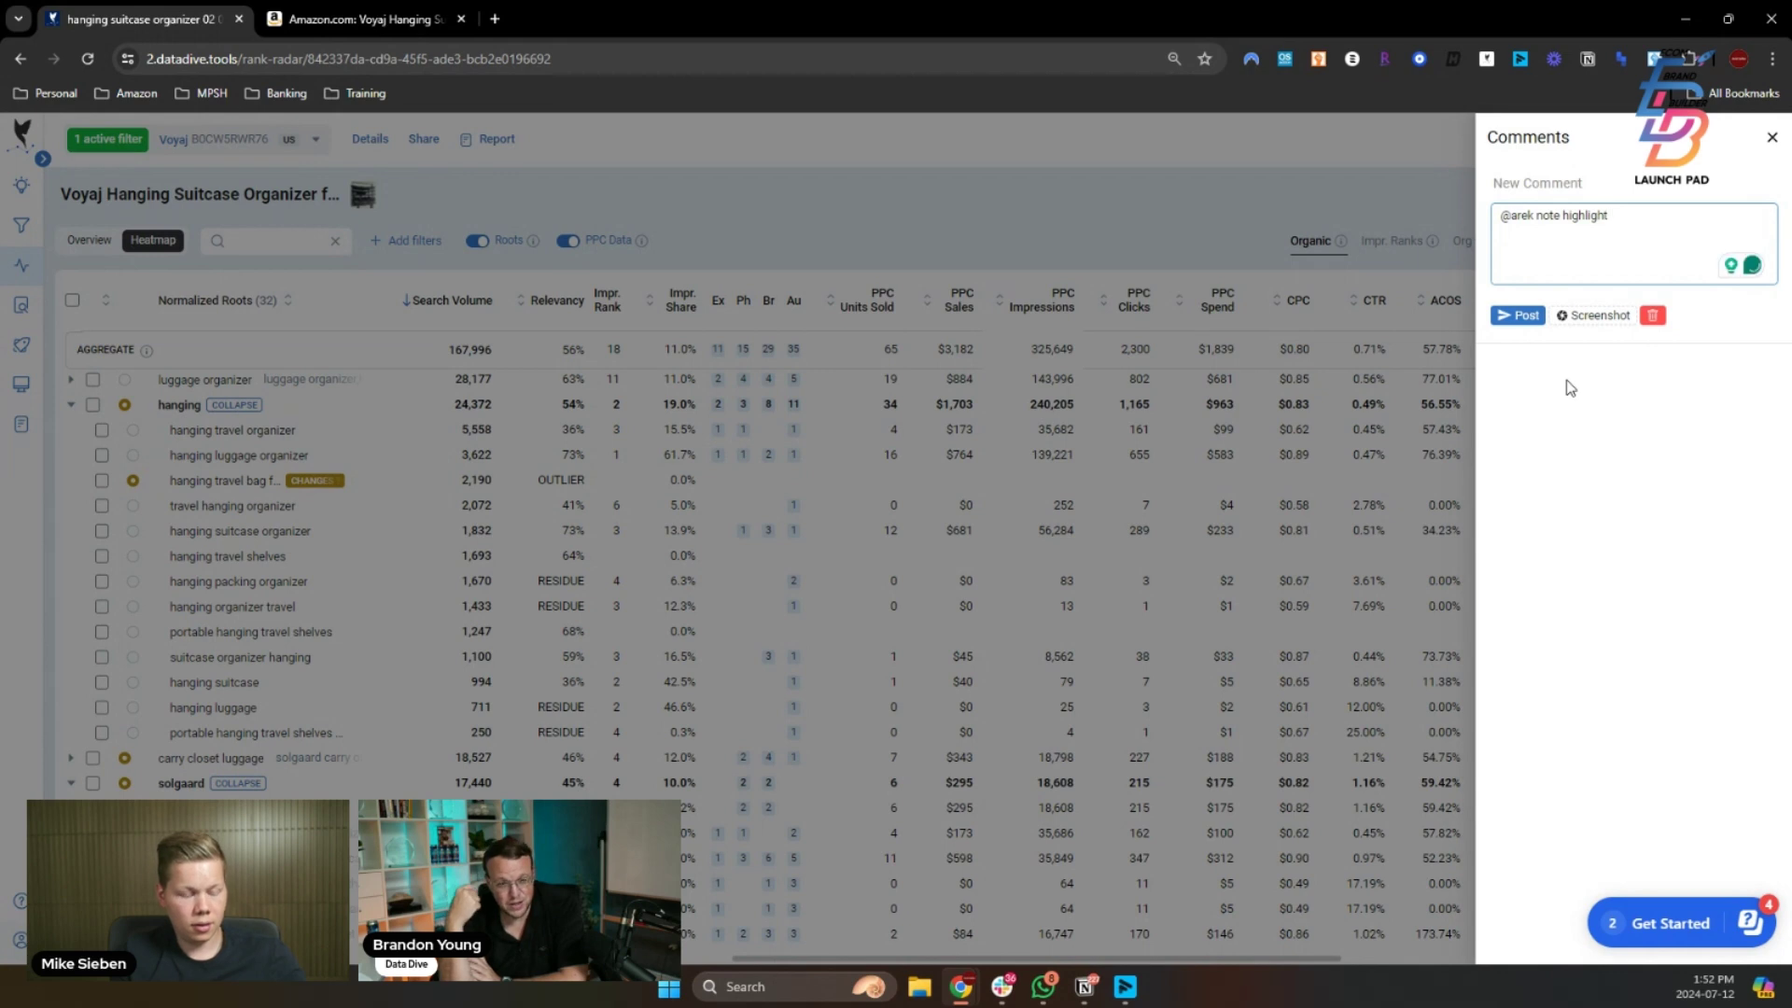
- Complete the comment so it reads "note highlight created July 12", submit it and close the comments
text( "changes)
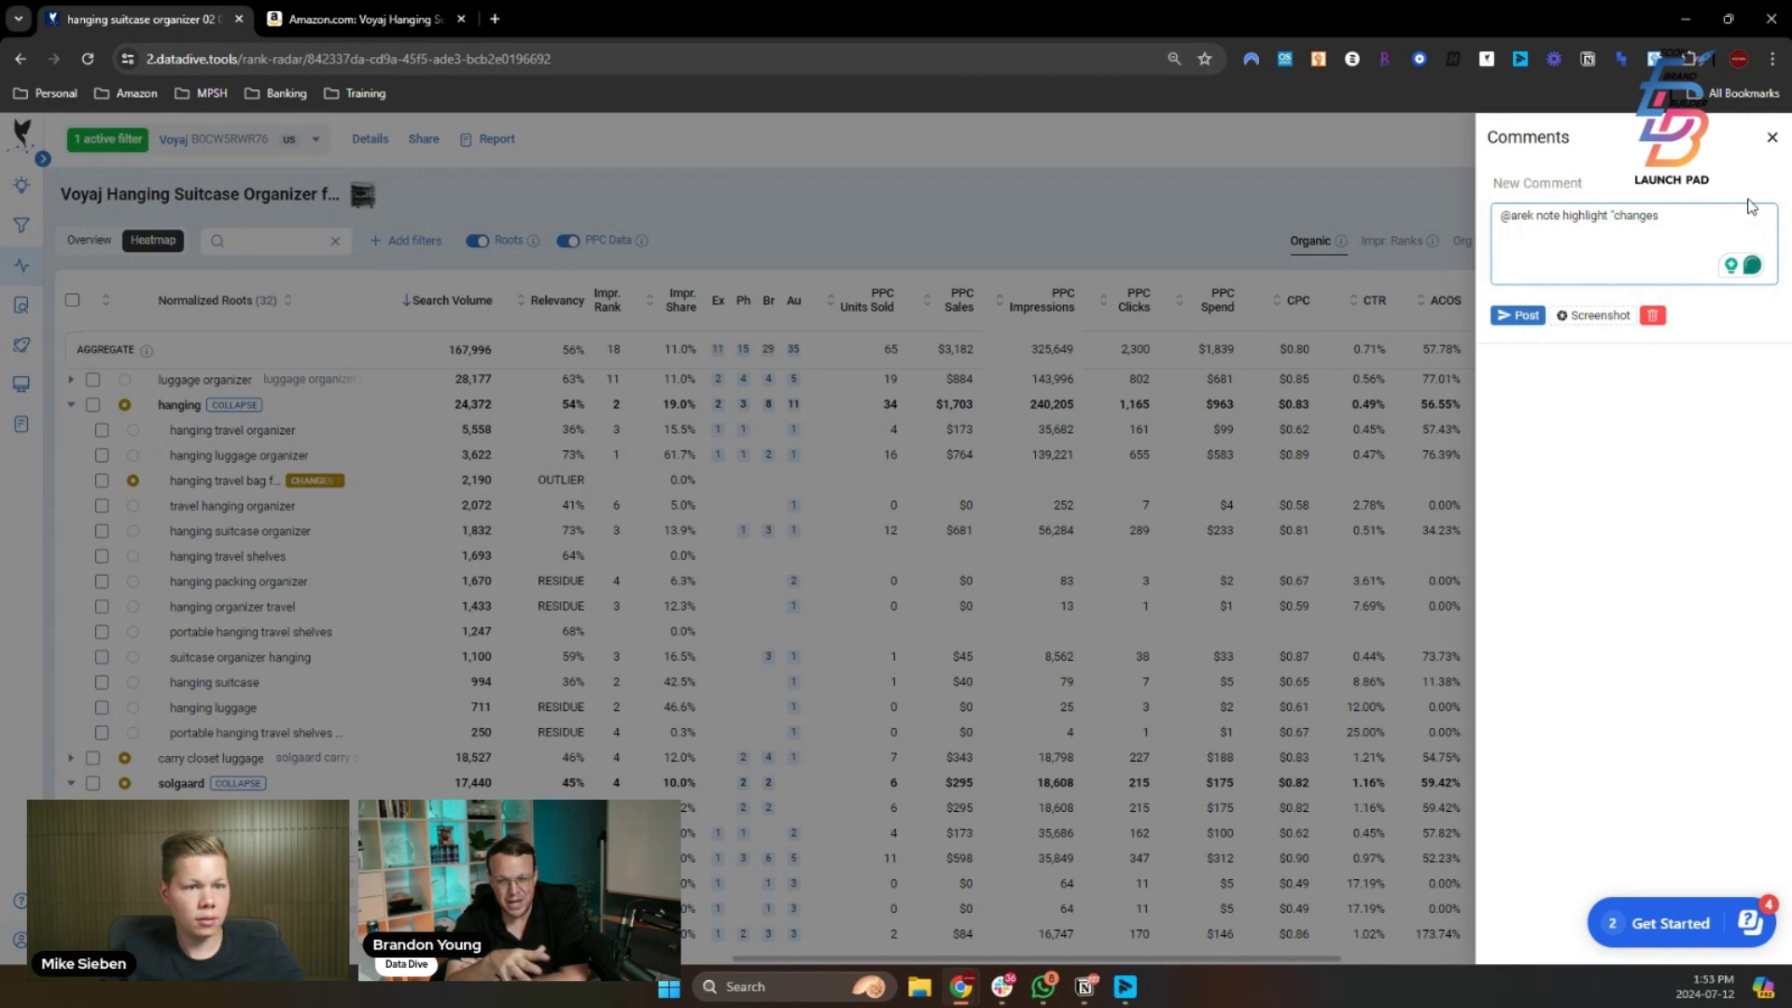
key(BackSpace)
key(BackSpace)
key(BackSpace)
key(BackSpace)
key(BackSpace)
key(BackSpace)
key(BackSpace)
key(BackSpace)
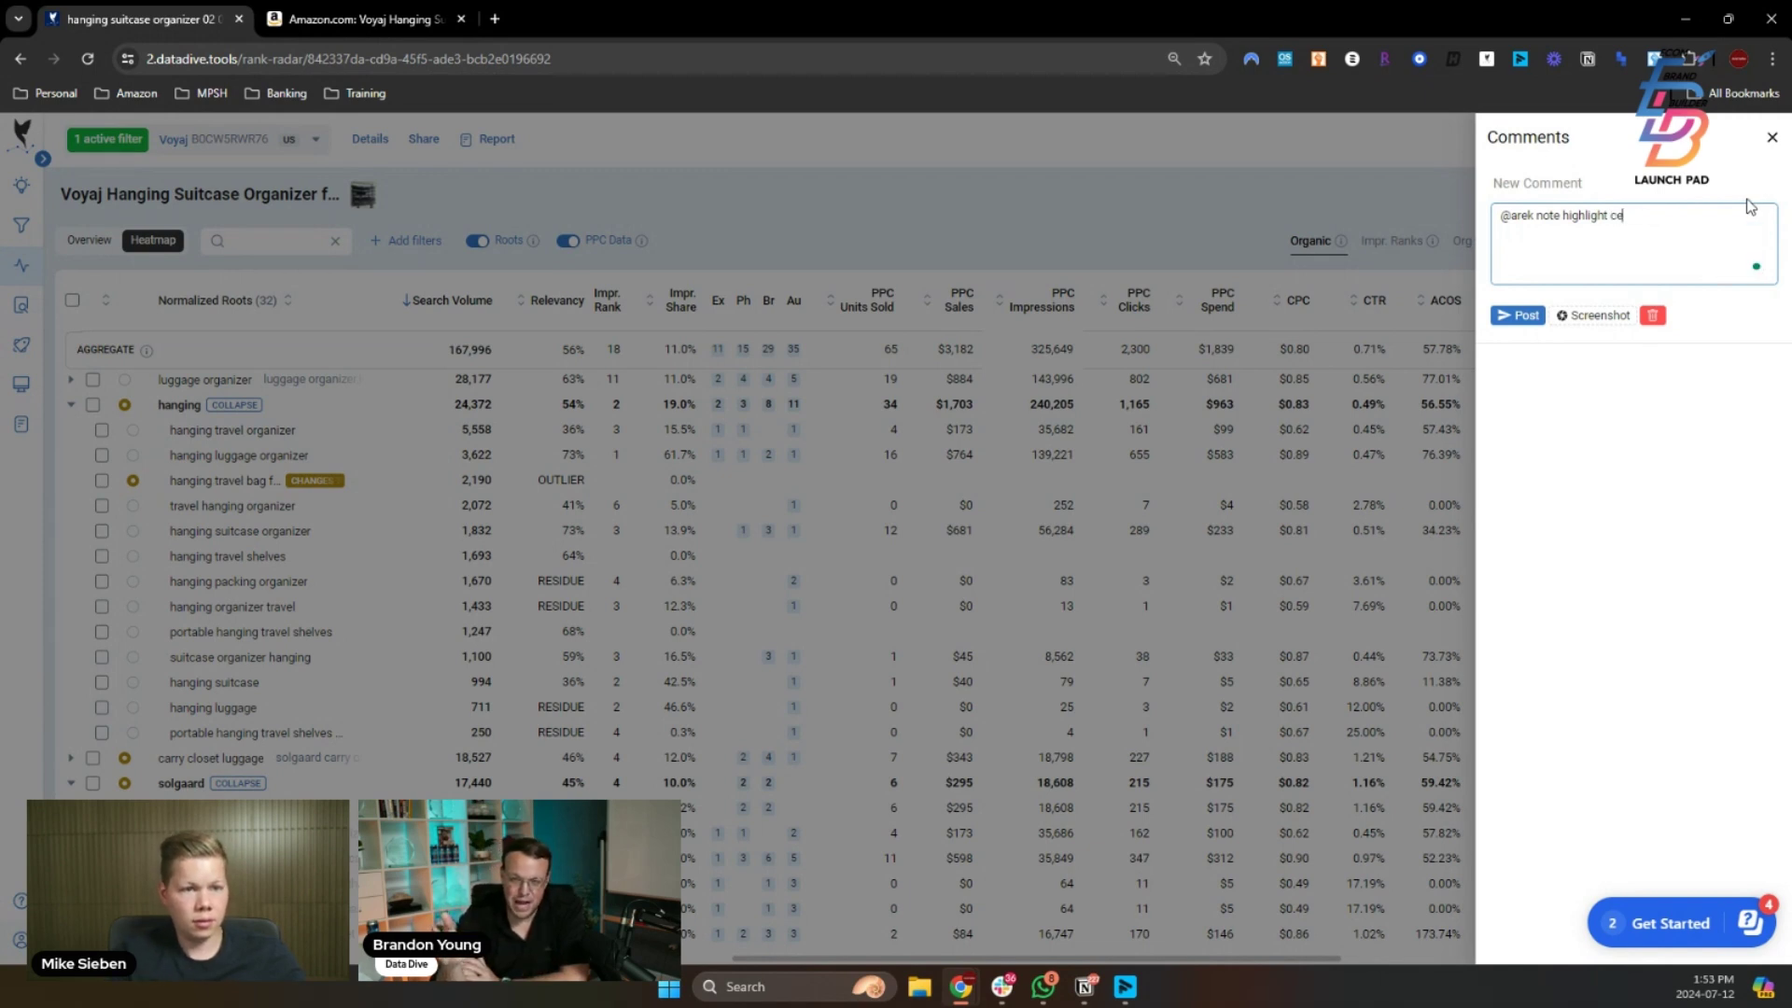
text(created July 12)
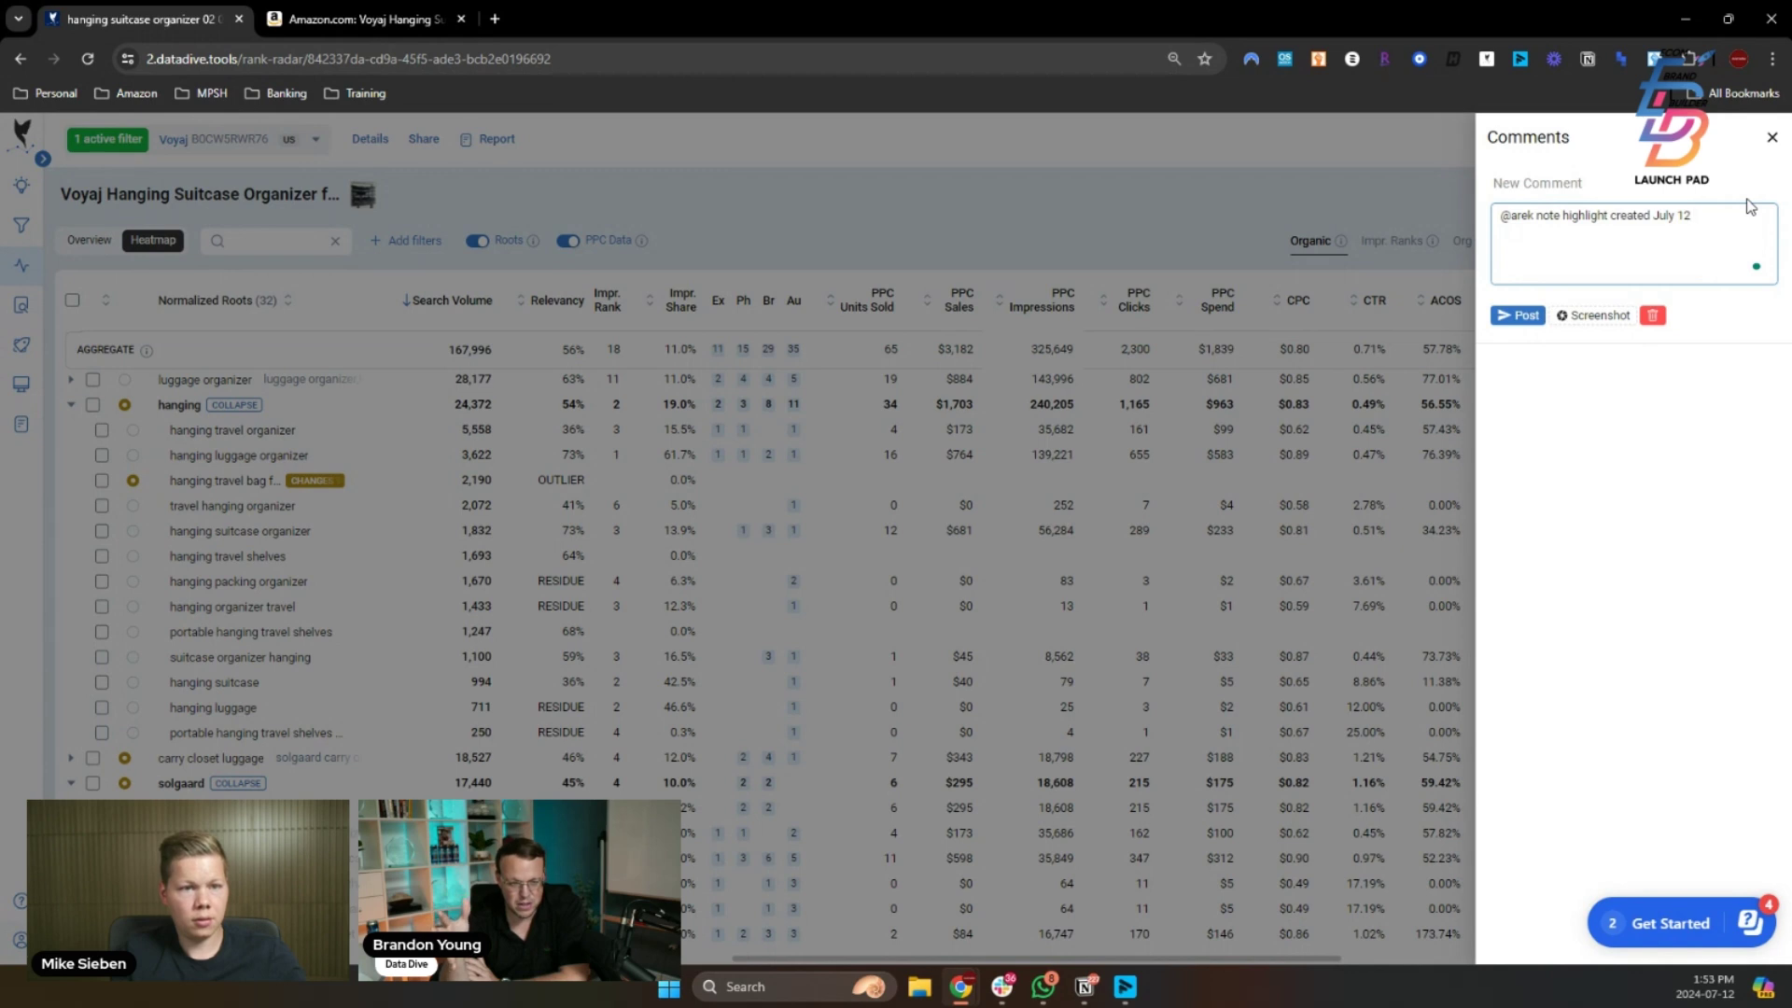
click(1518, 315)
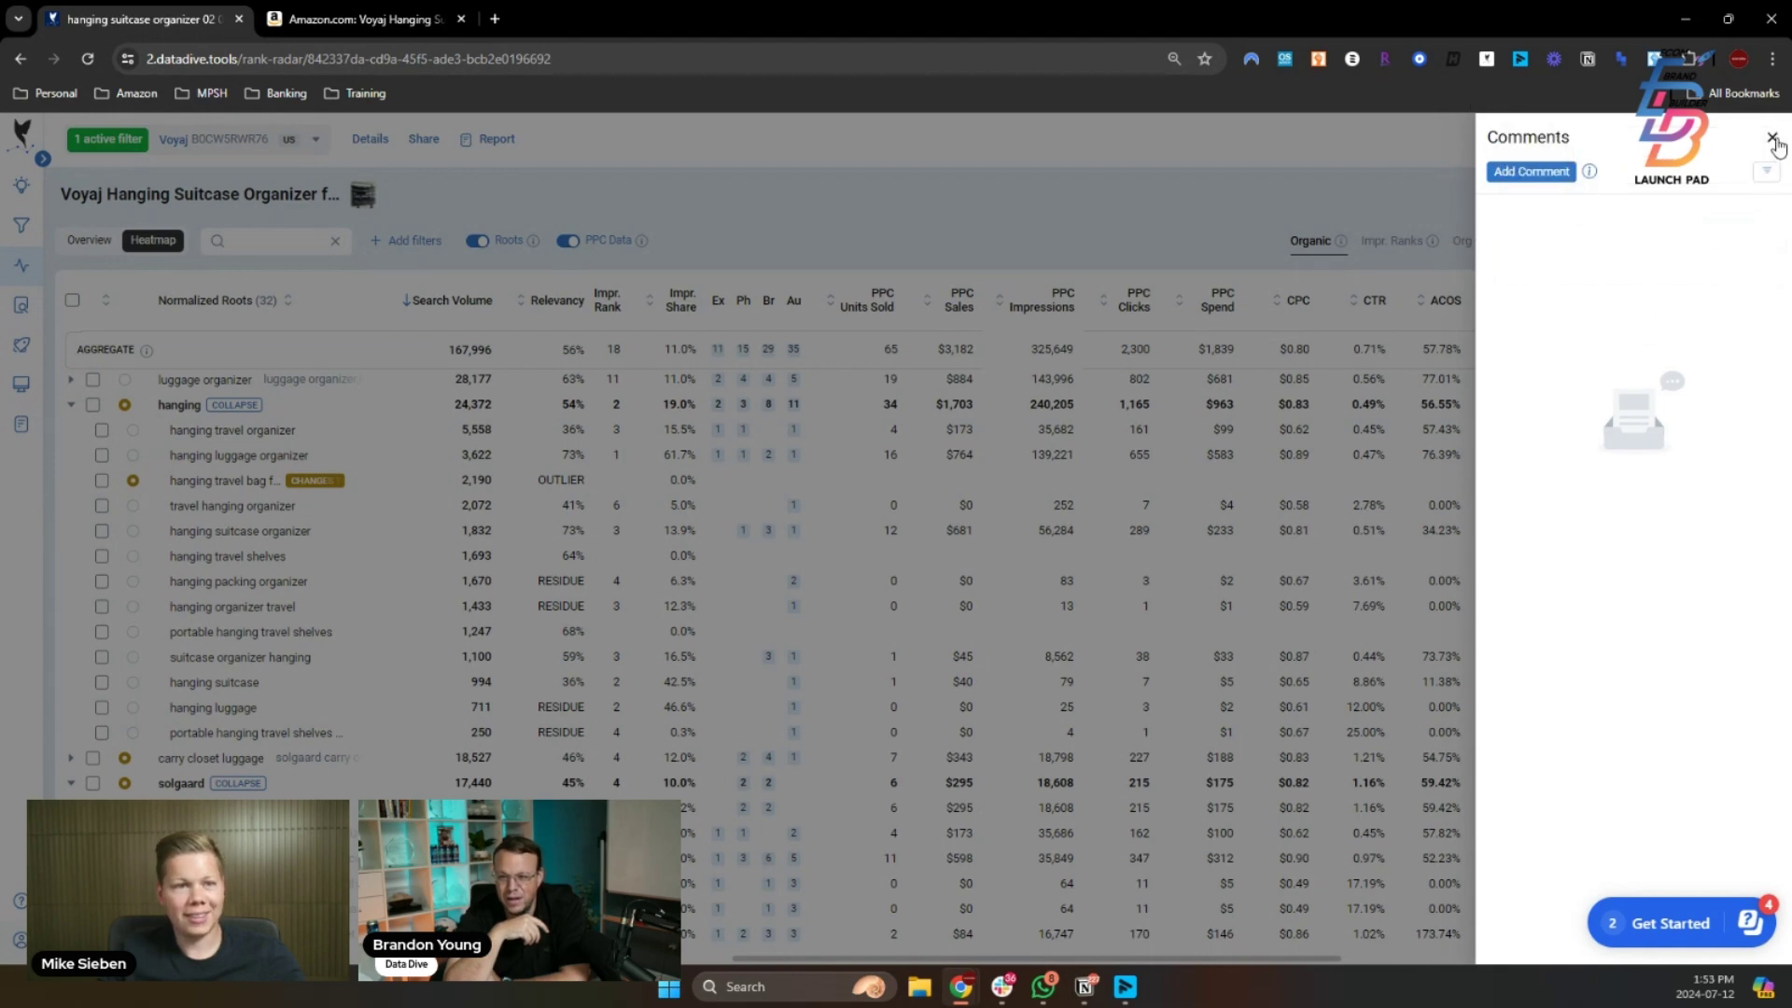
click(1772, 139)
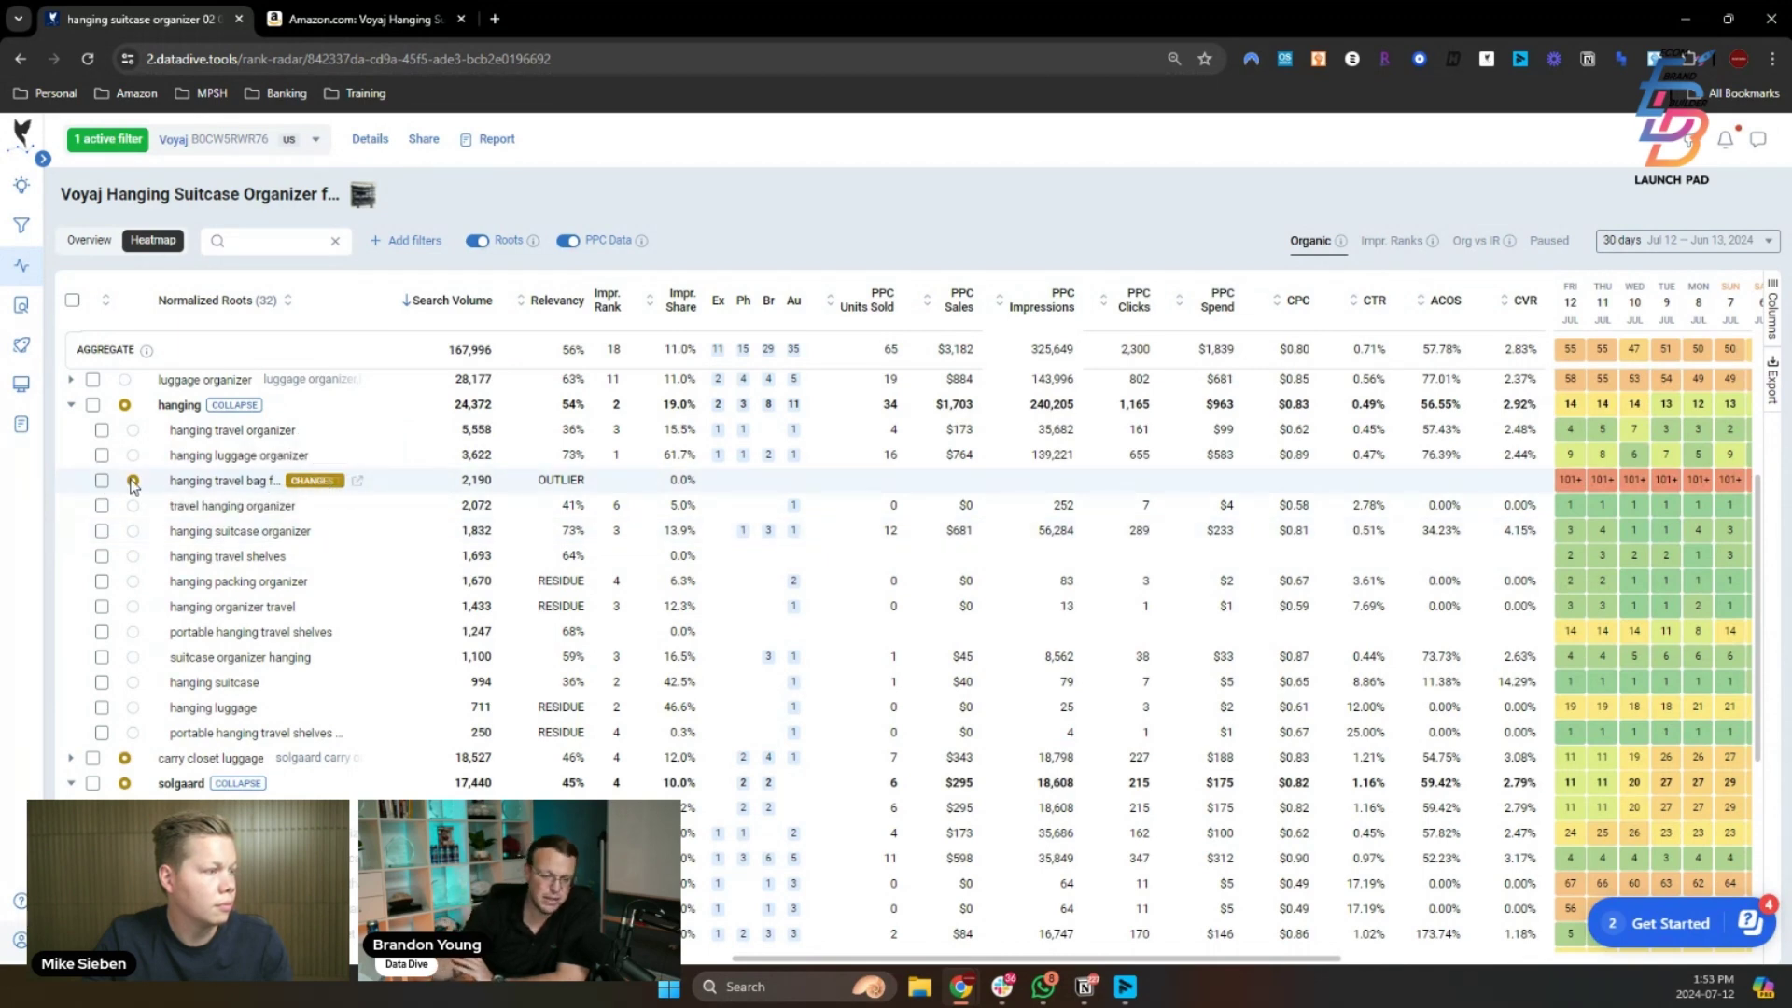
- Select the carry closet luggage root plus hanging travel organizer, hanging travel bag for clothes, hanging travel shelves and both portable hanging travel shelves keywords
click(102, 480)
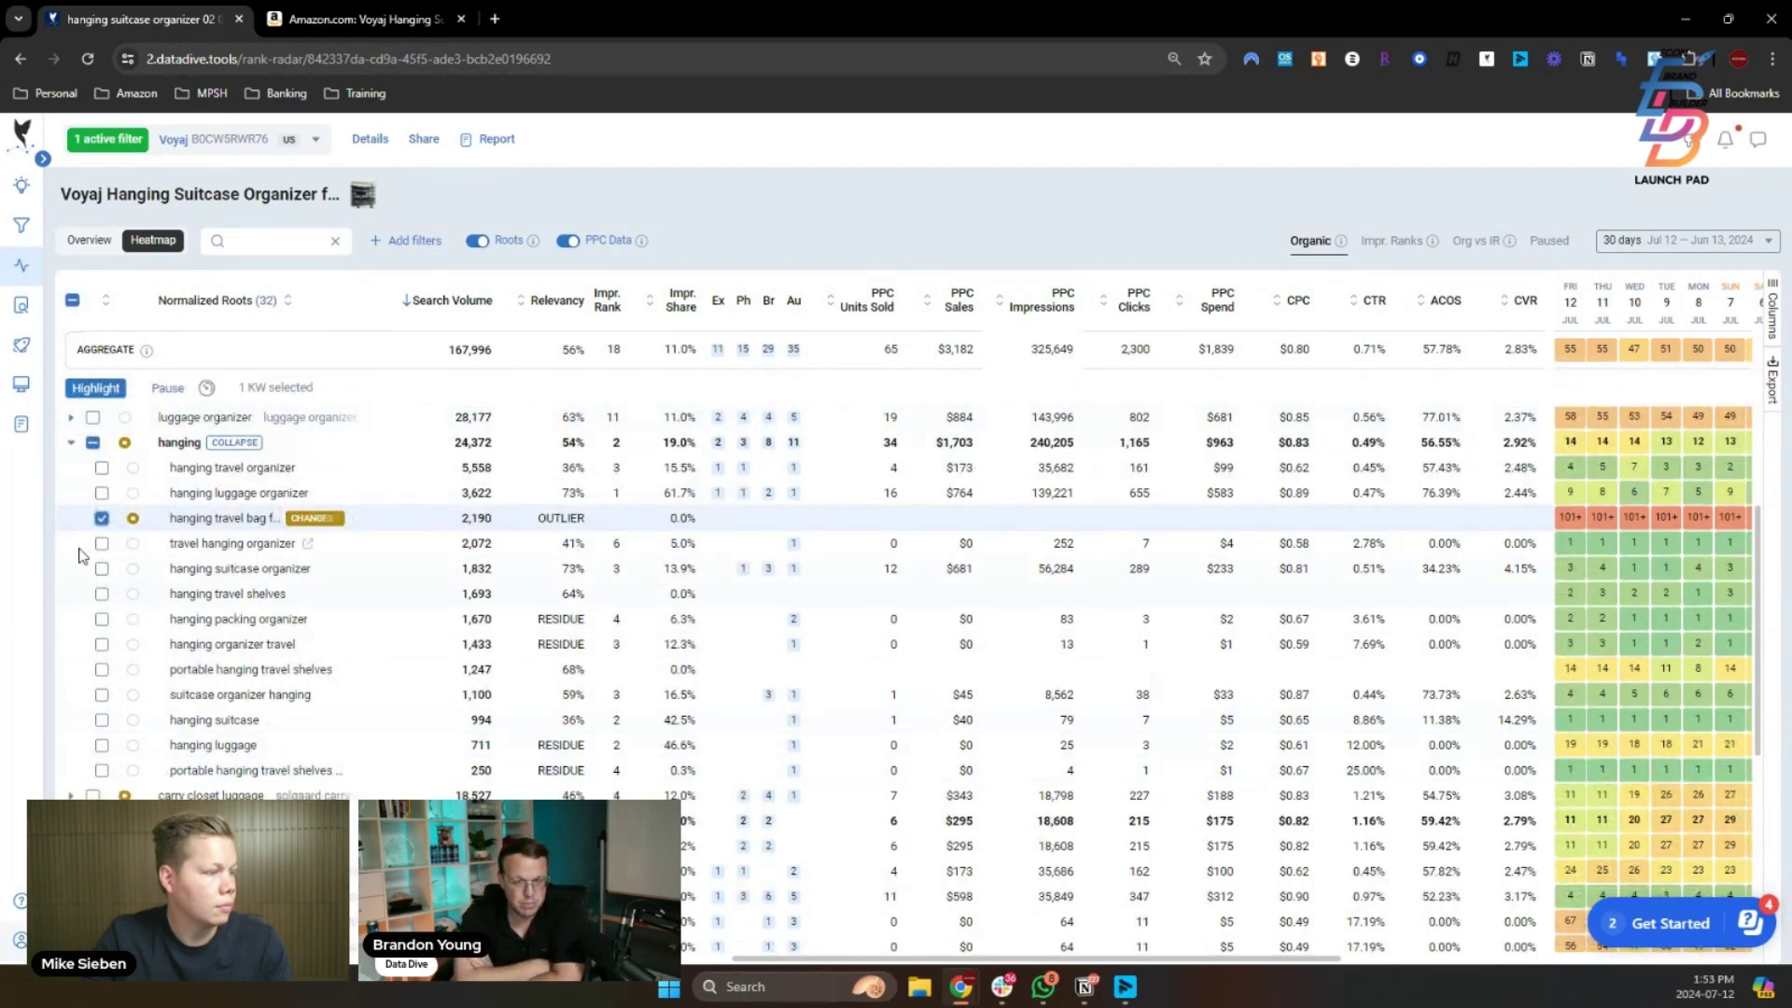
click(101, 518)
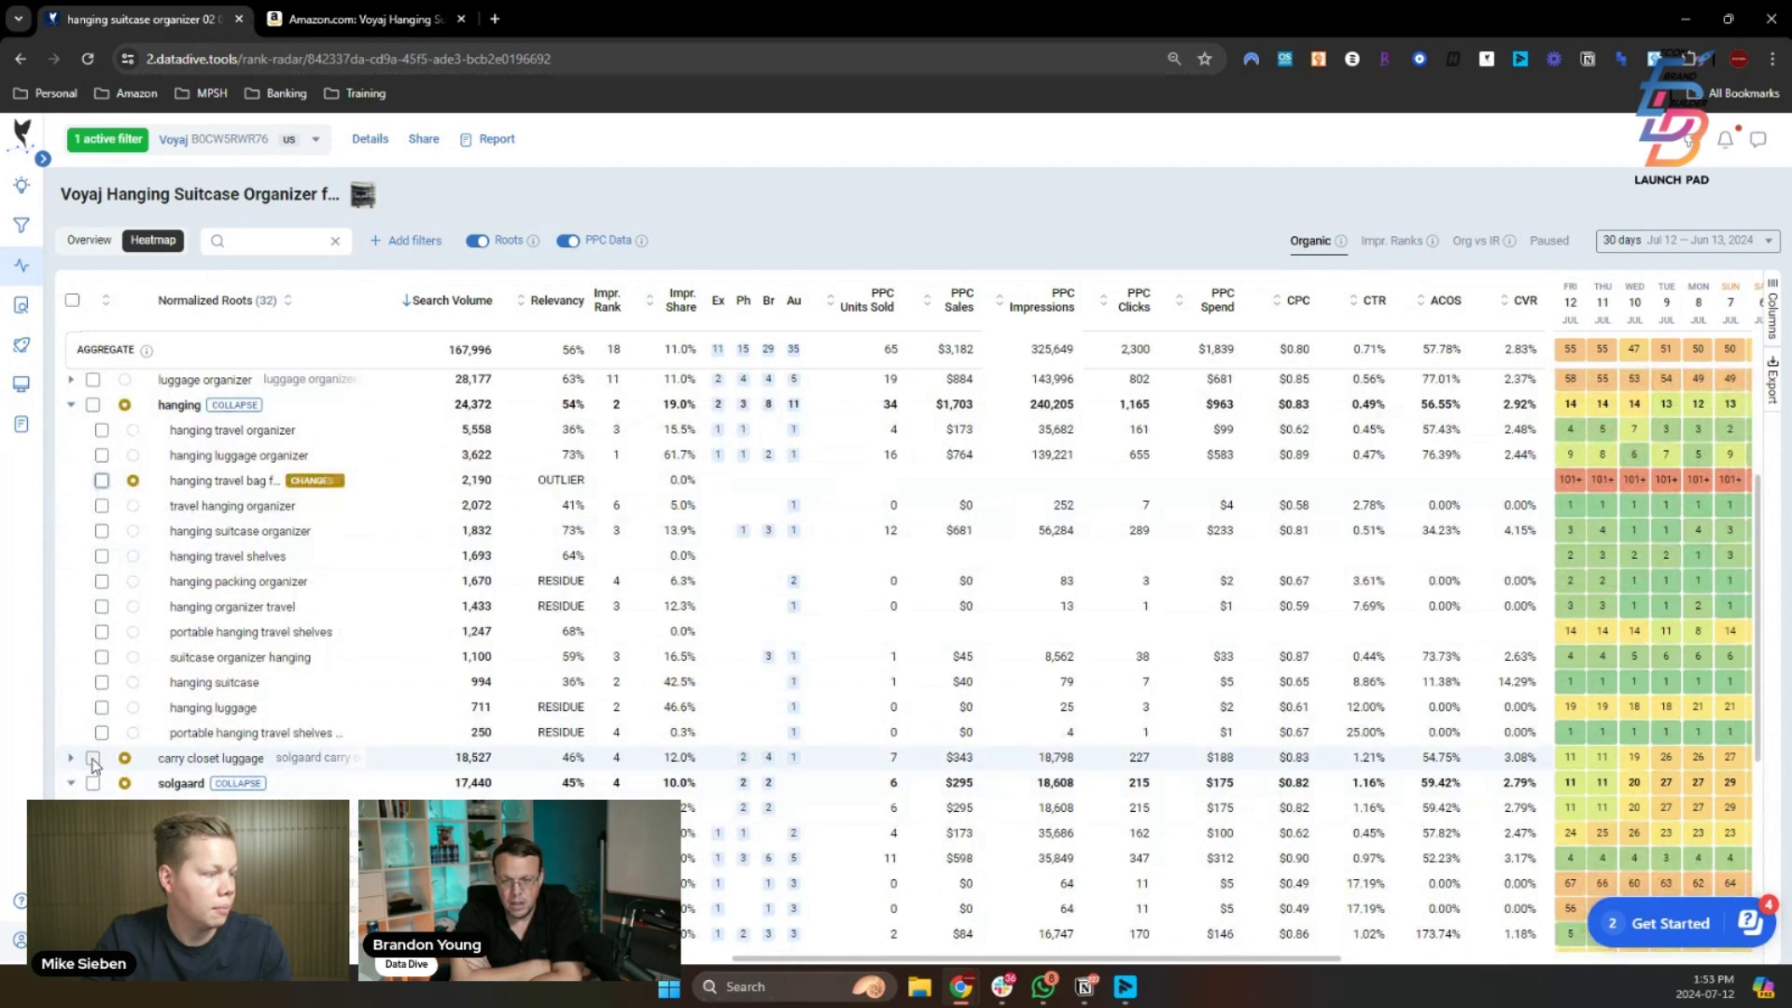
click(93, 758)
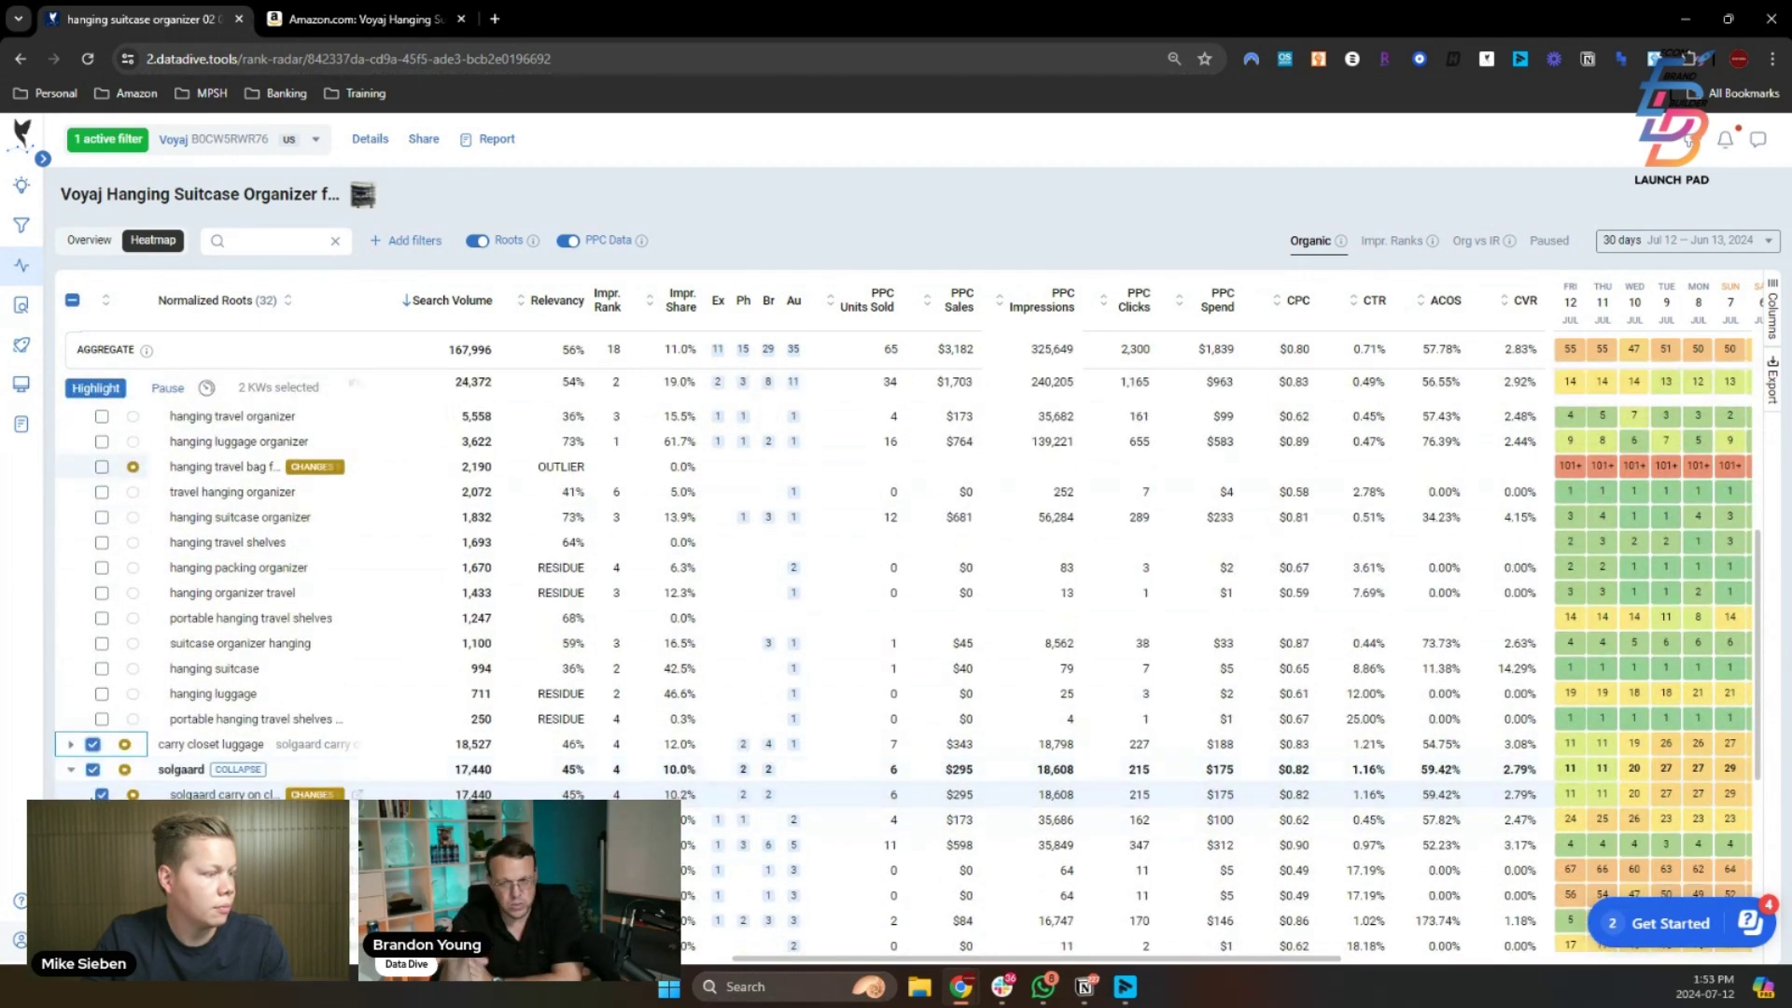
click(102, 719)
click(101, 618)
click(102, 542)
click(102, 467)
click(102, 416)
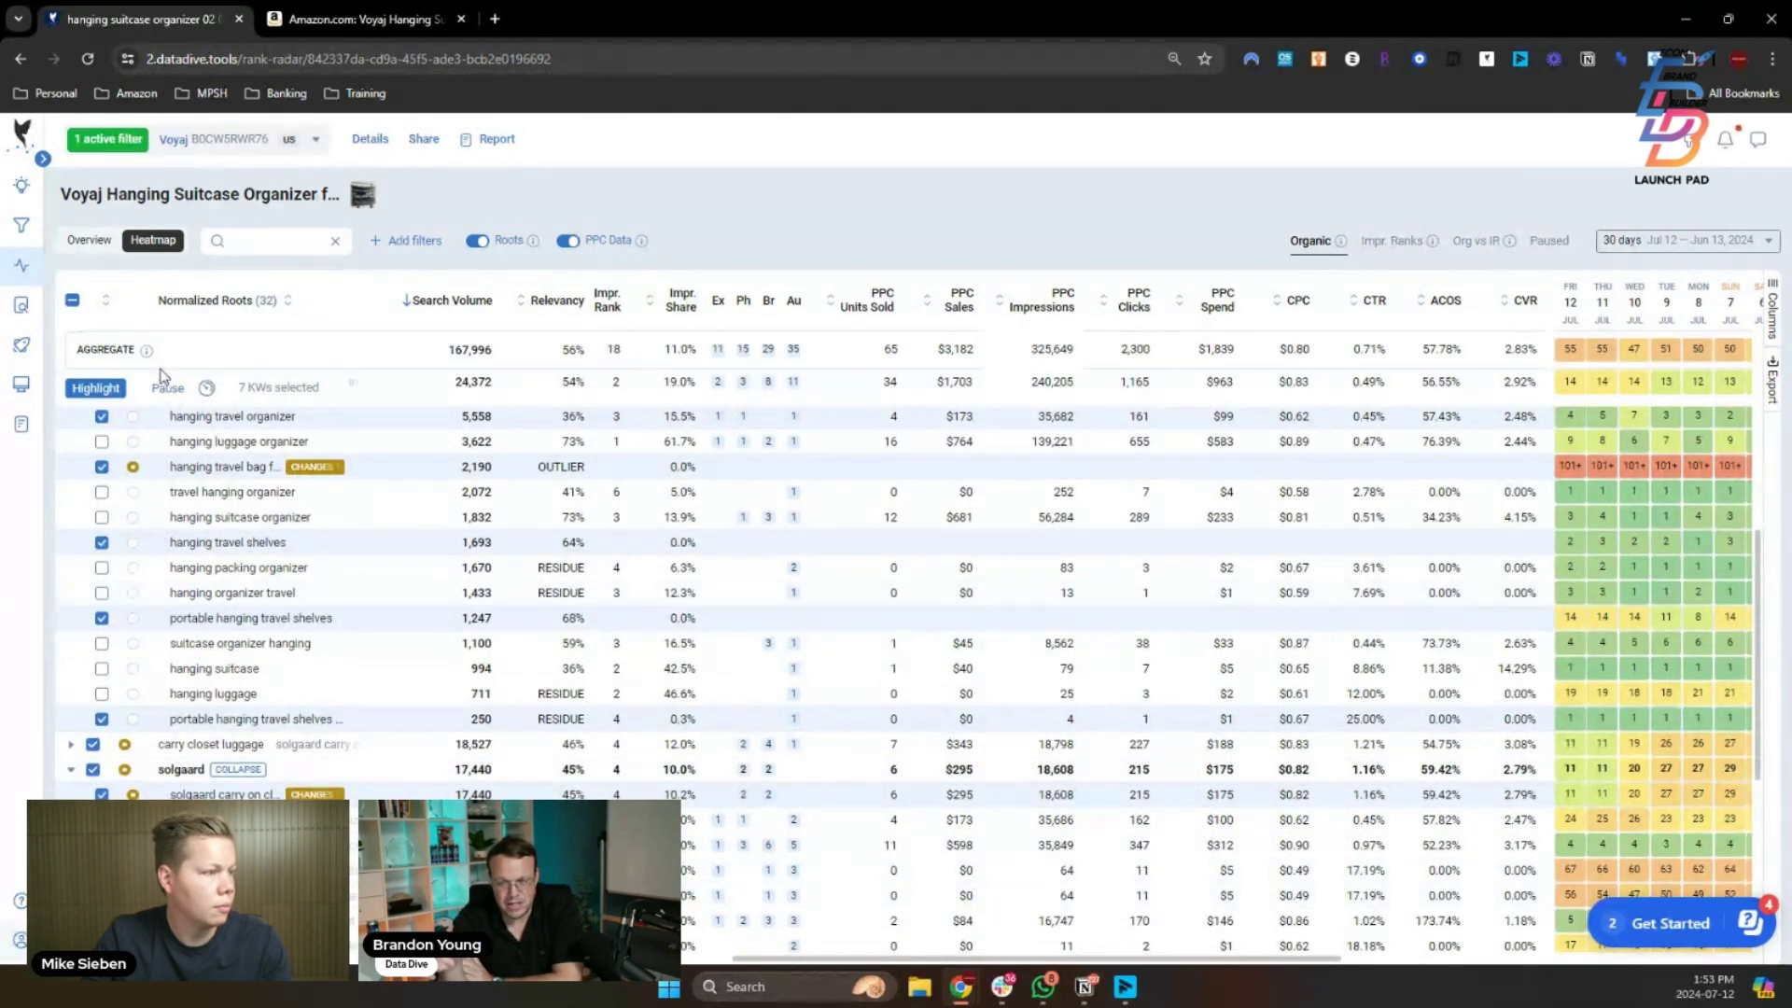
- Detach the "Changes to be done" highlight from the selected keywords and return to the keyword table
click(95, 387)
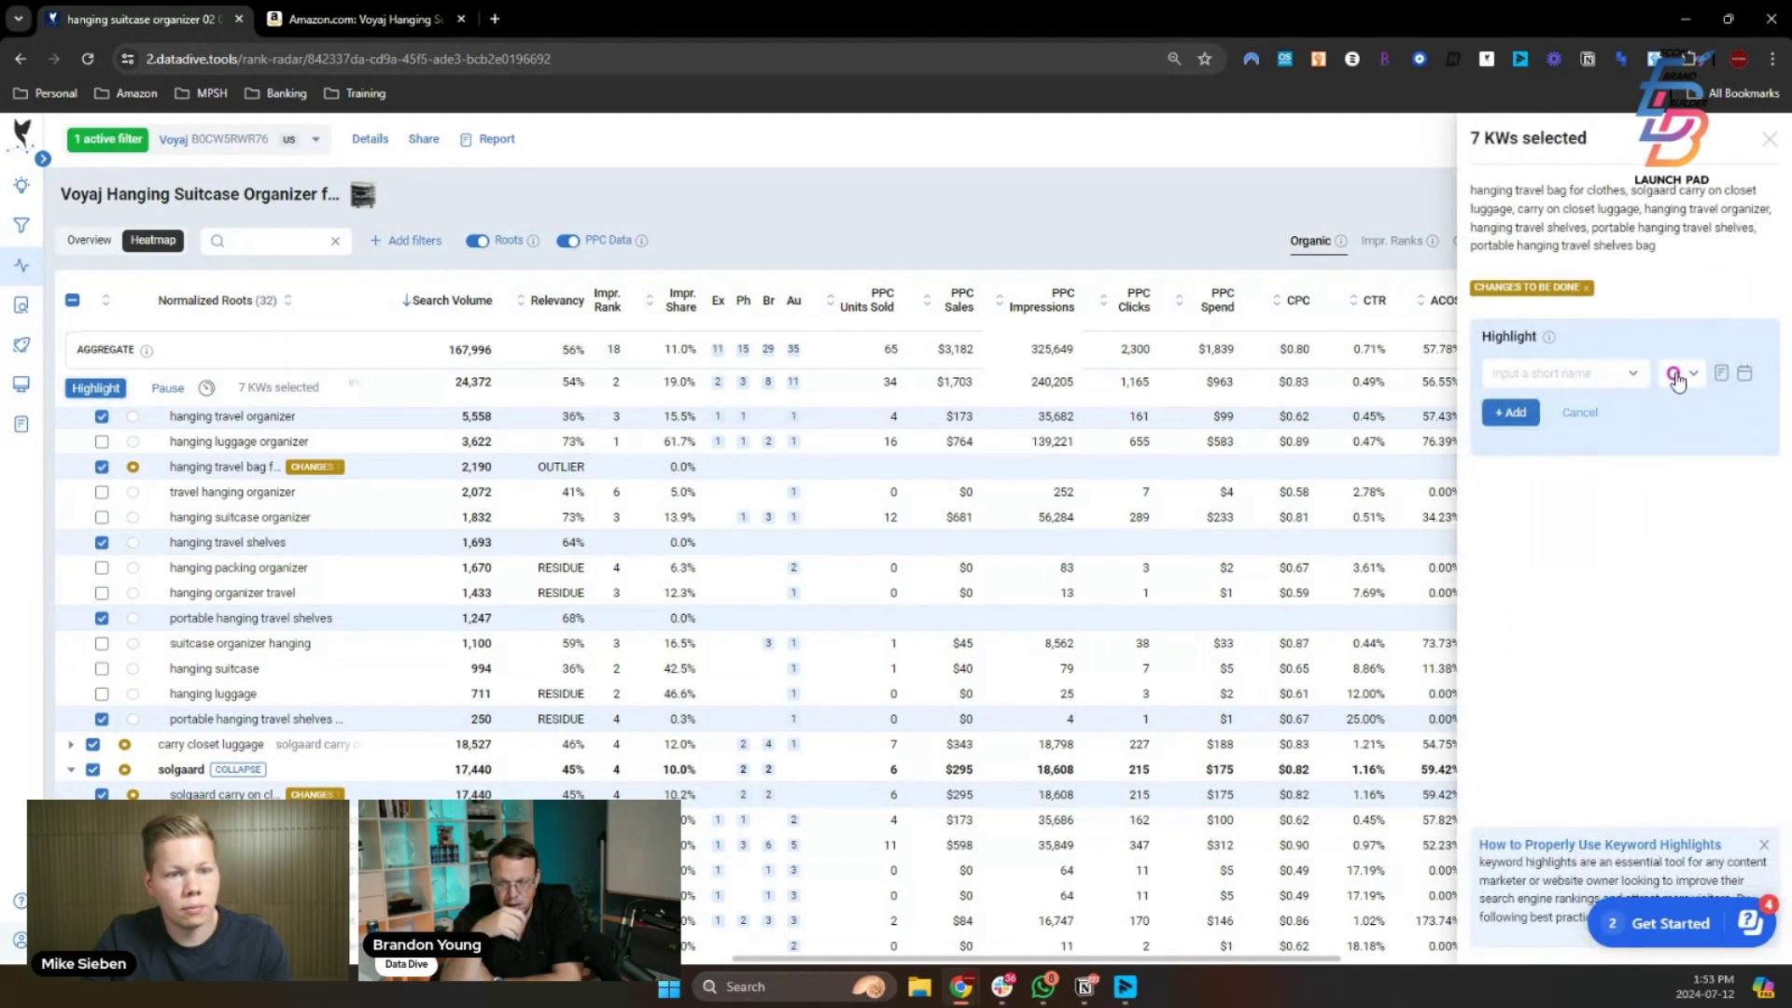
click(1587, 288)
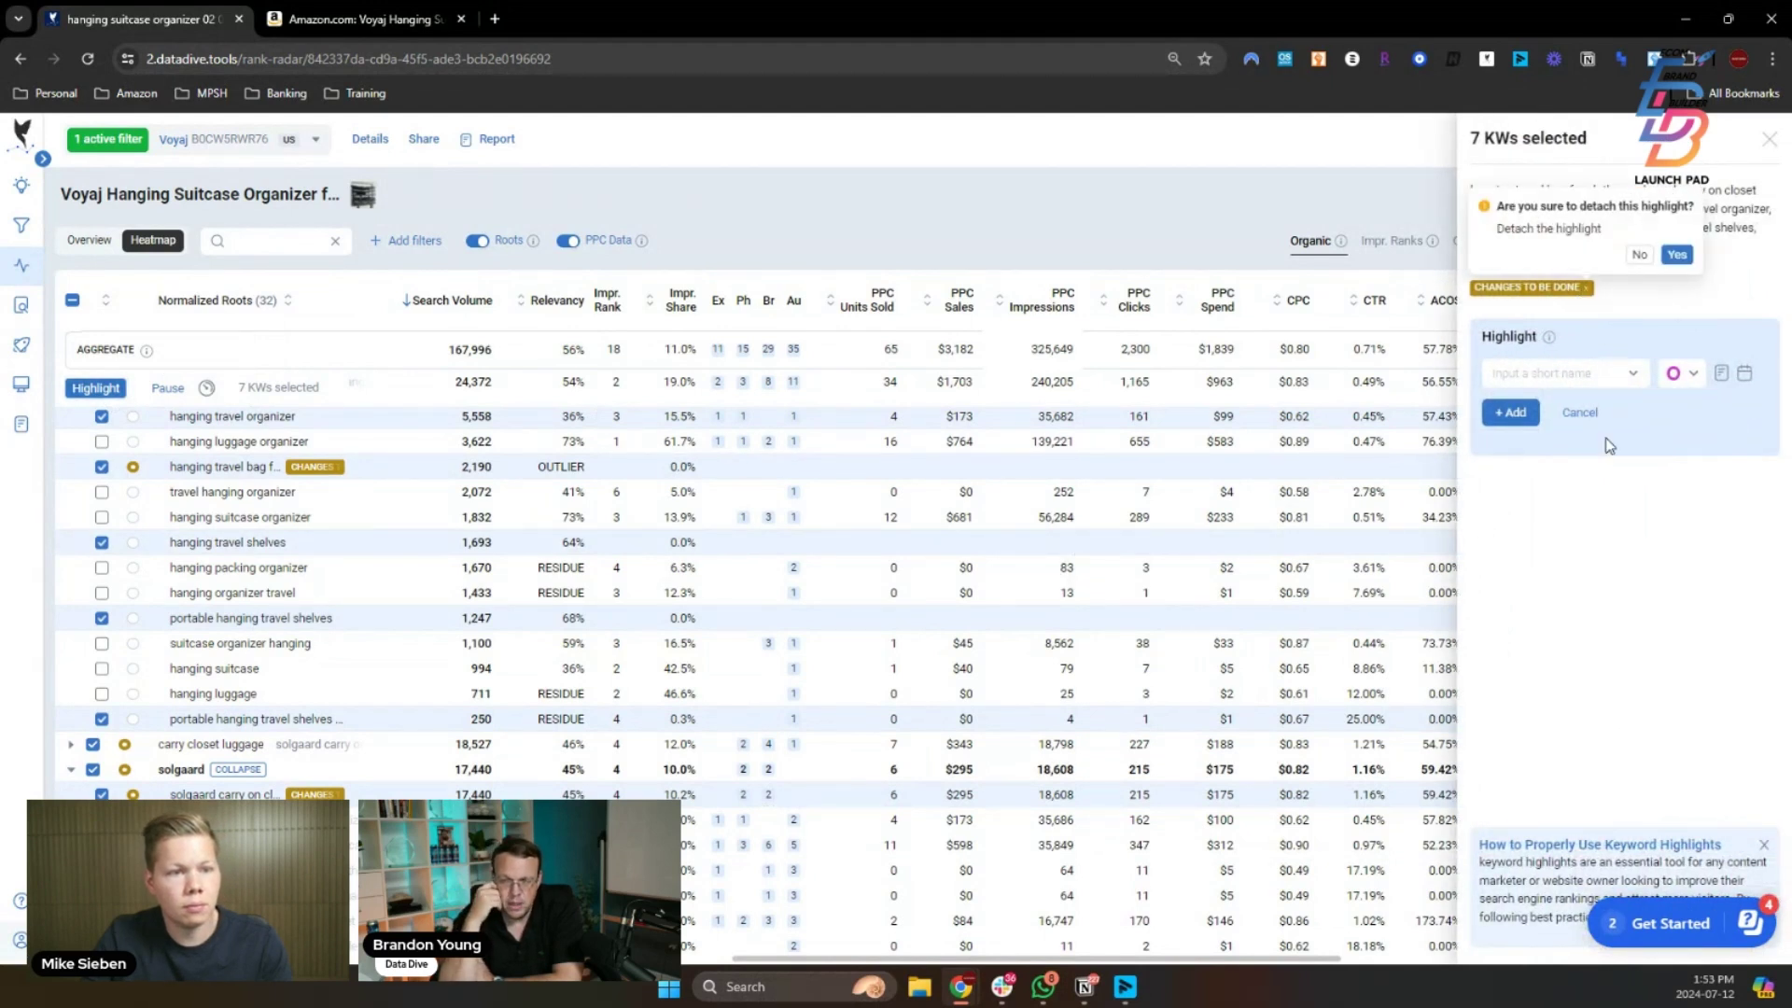
click(1676, 254)
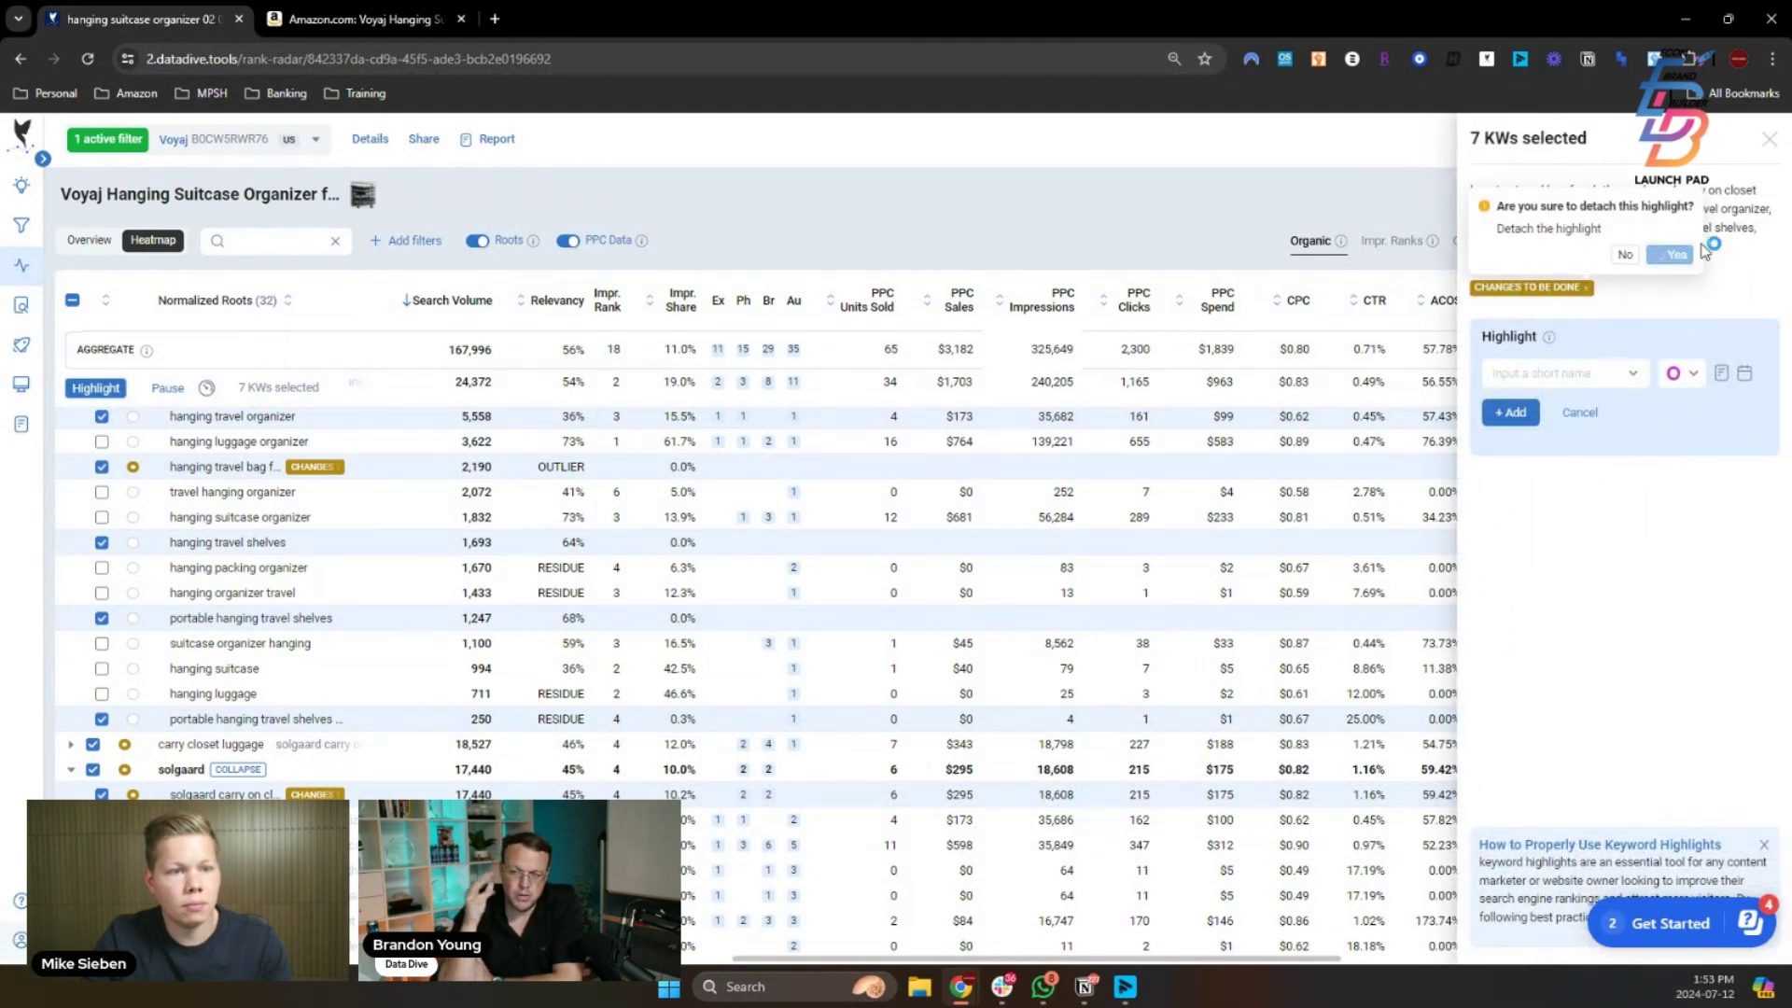
click(1769, 142)
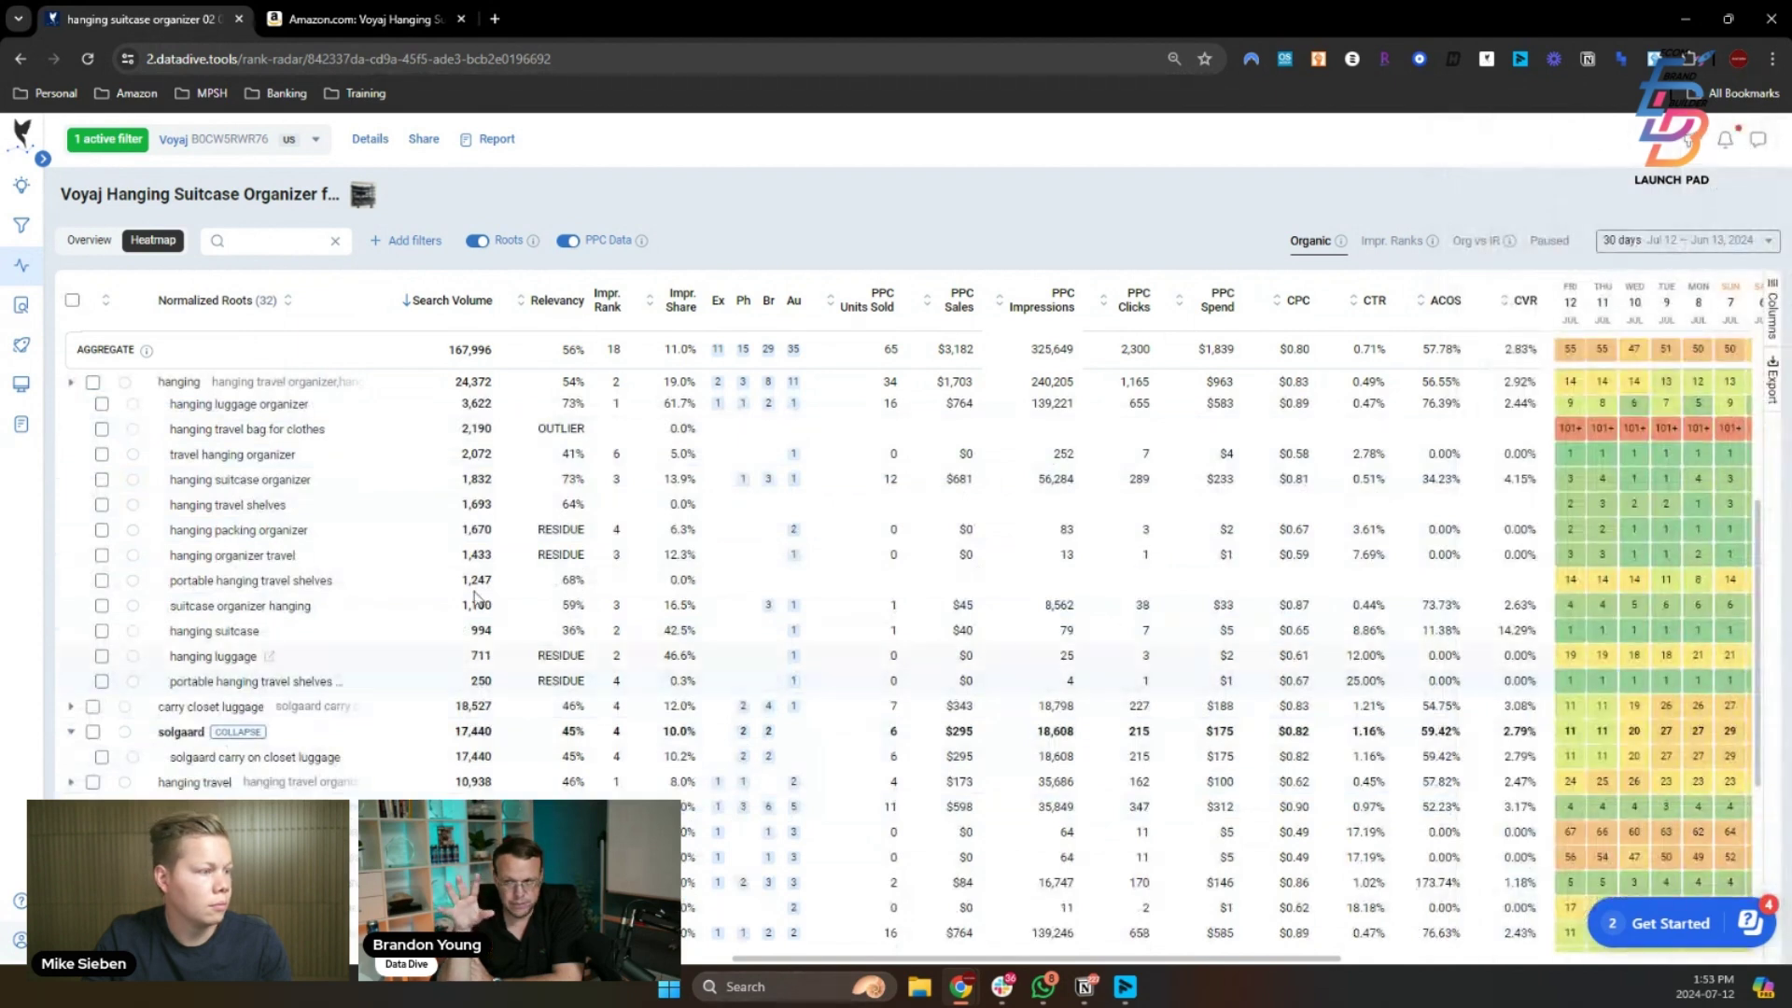
- Review the search volumes of the hanging root's keywords, and collapse the hanging and solgaard roots
mouse_move(434, 480)
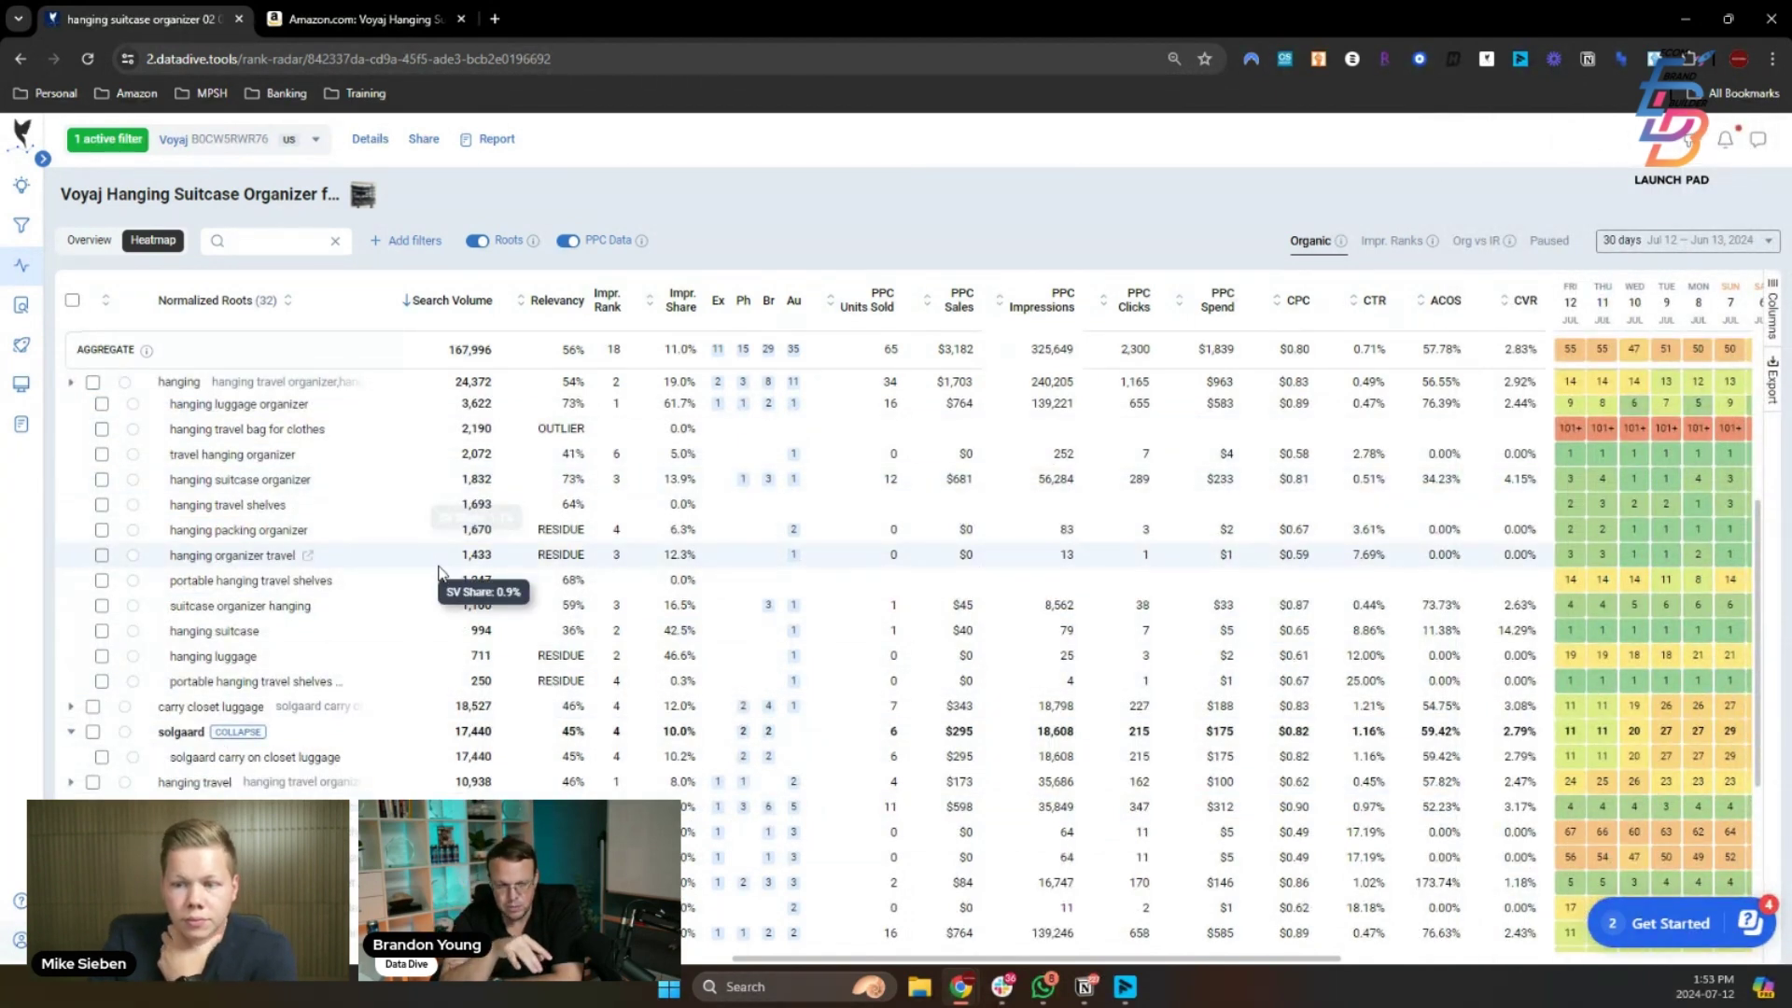
mouse_move(445, 581)
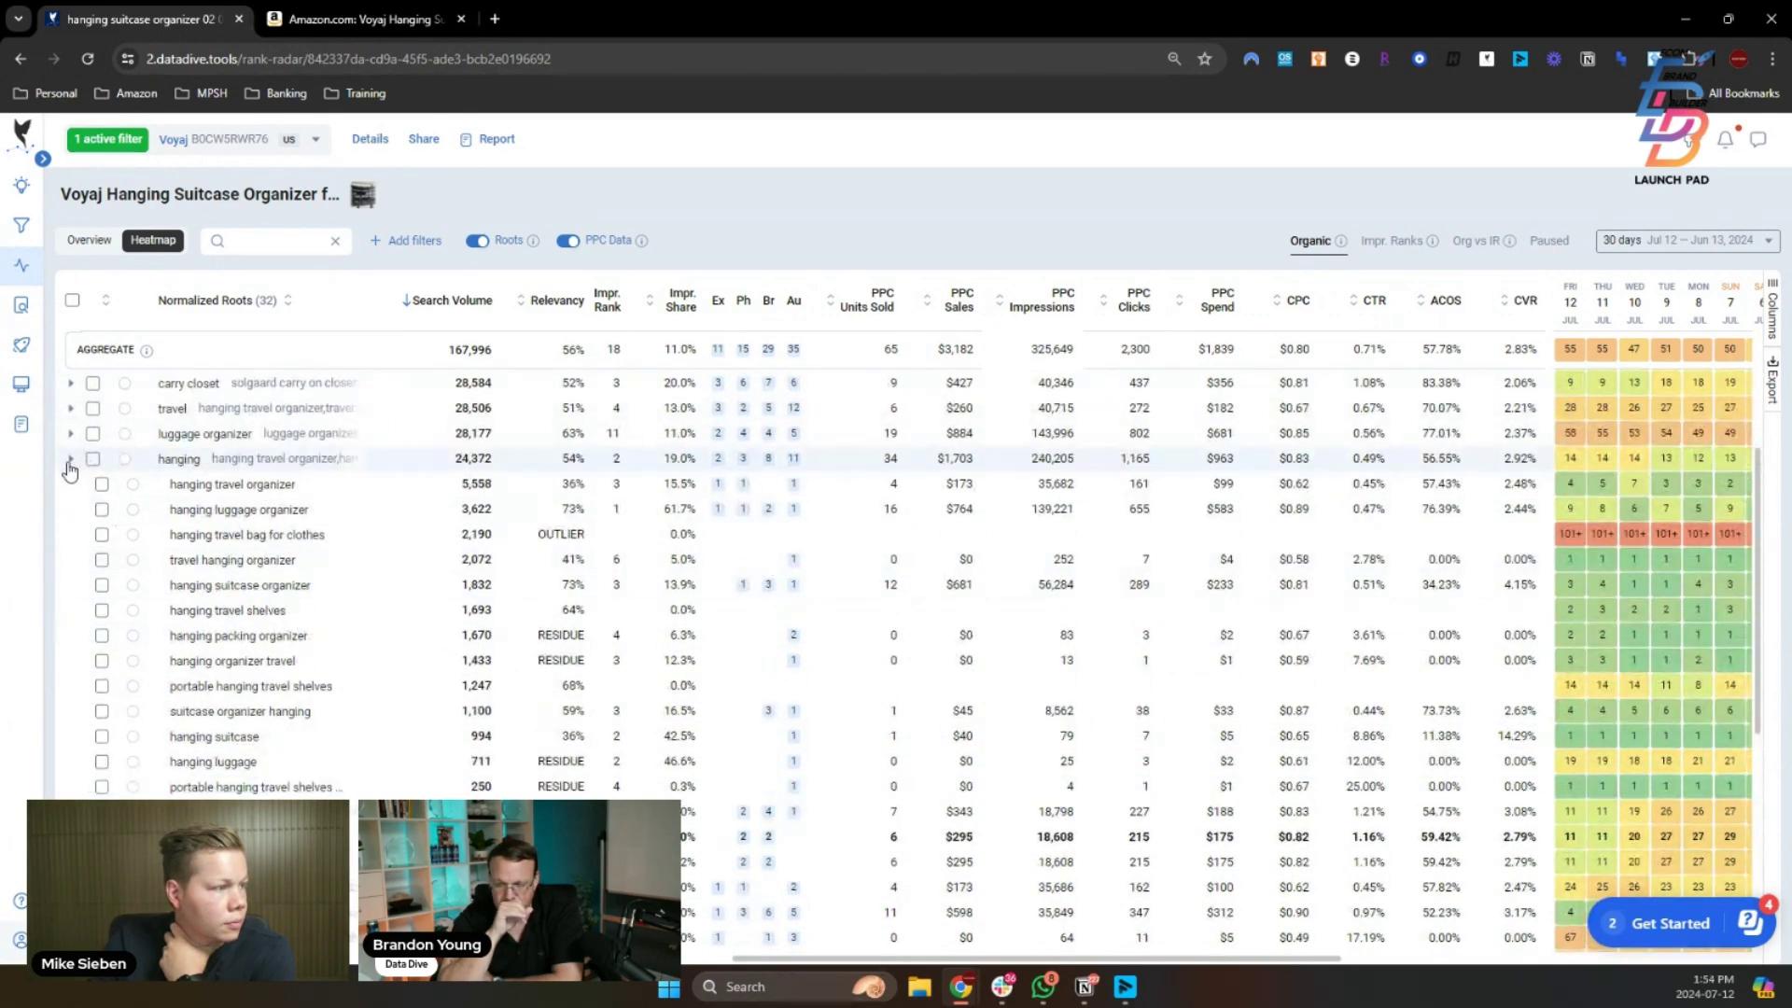
click(69, 460)
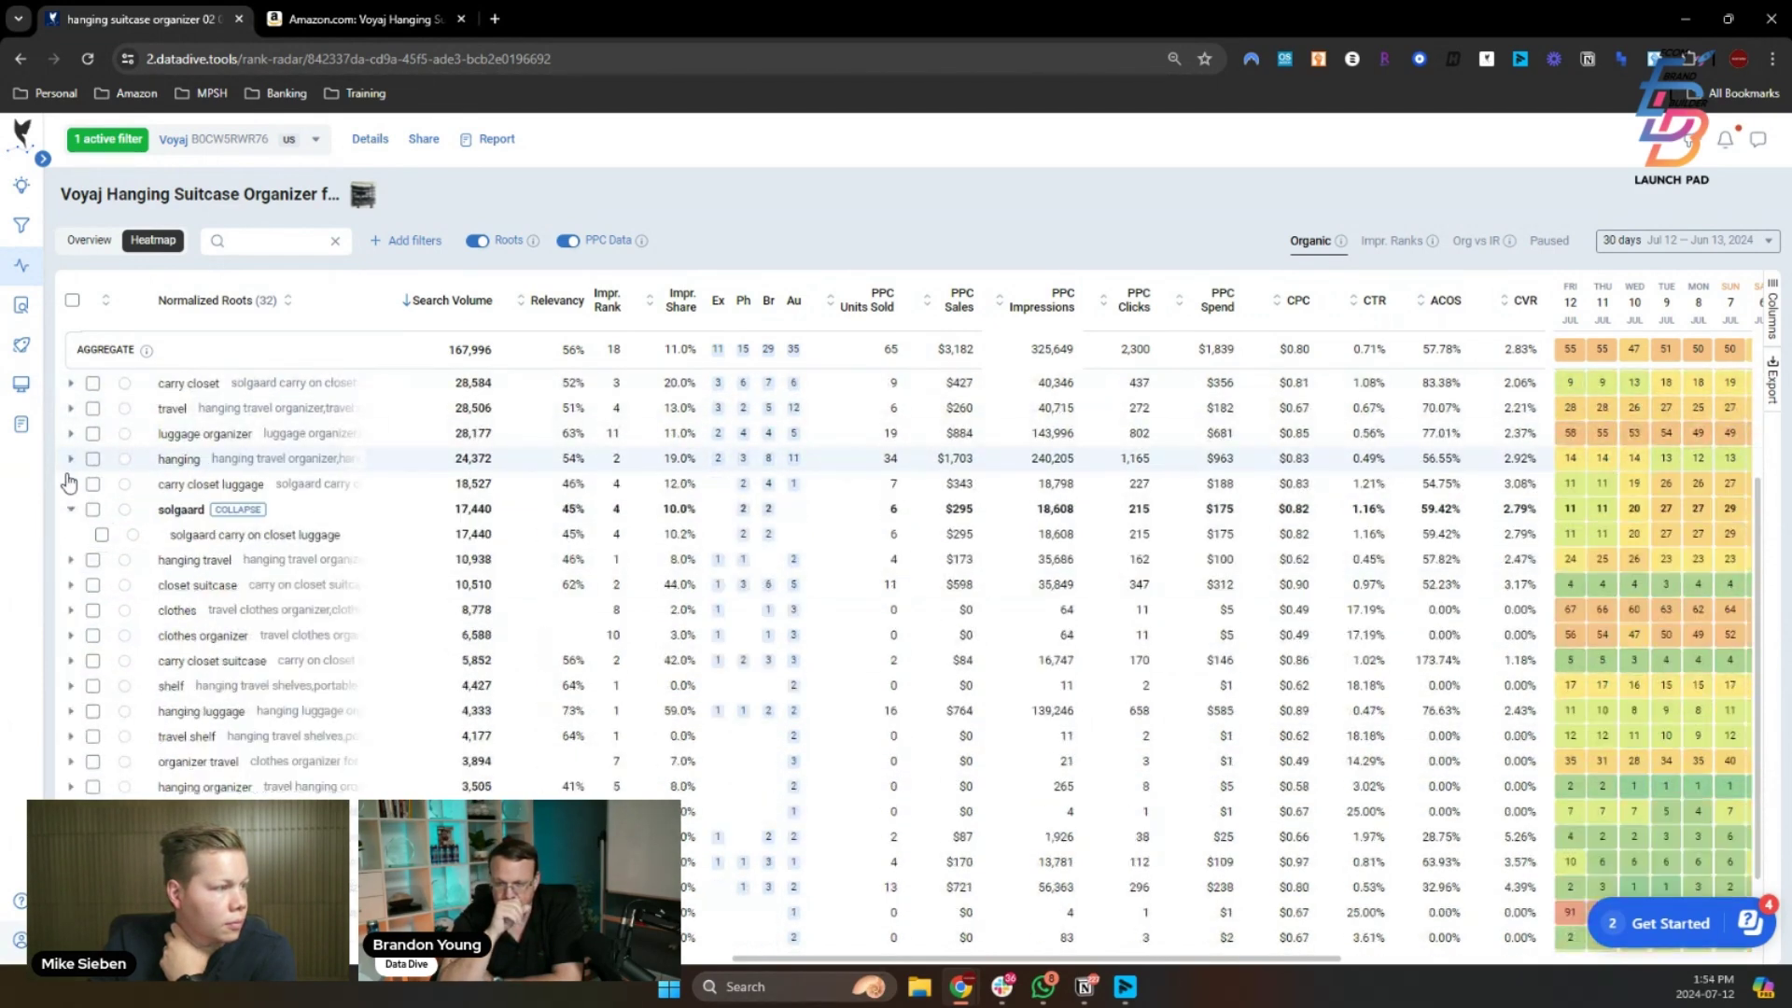
click(70, 509)
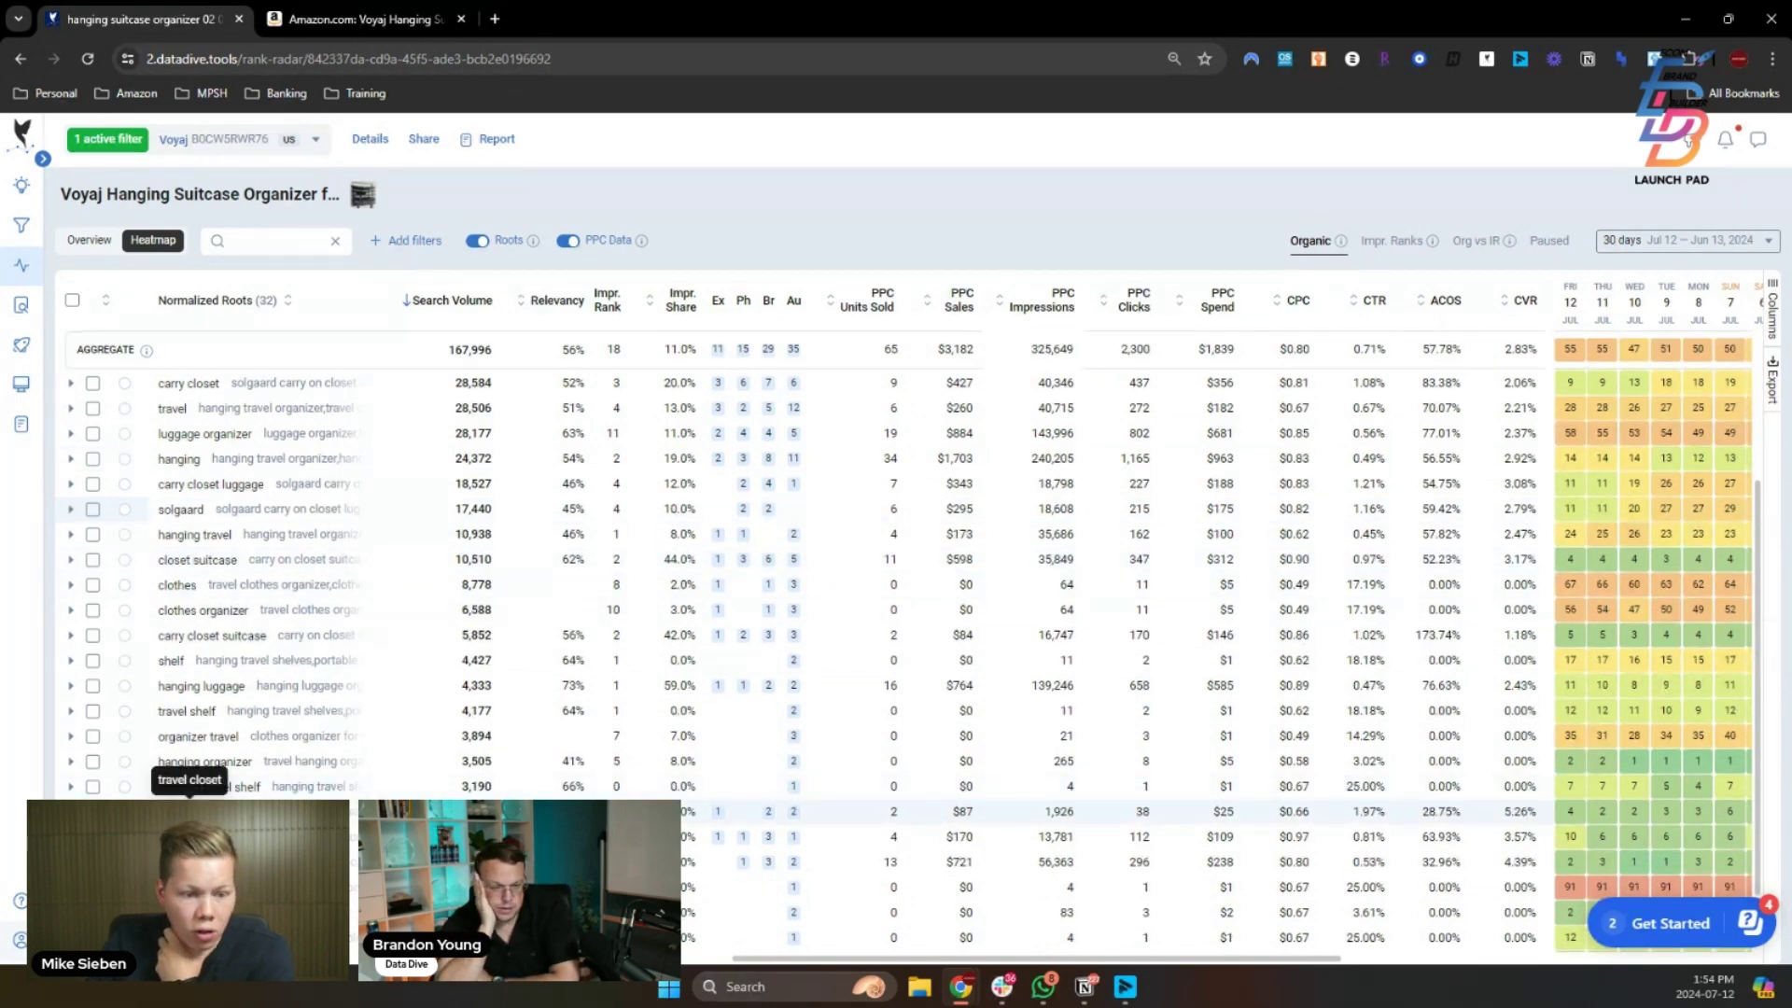
- Expand the travel closet root to examine its keywords' PPC data and ranks, and select the whole root
scroll(215, 812, down, 1)
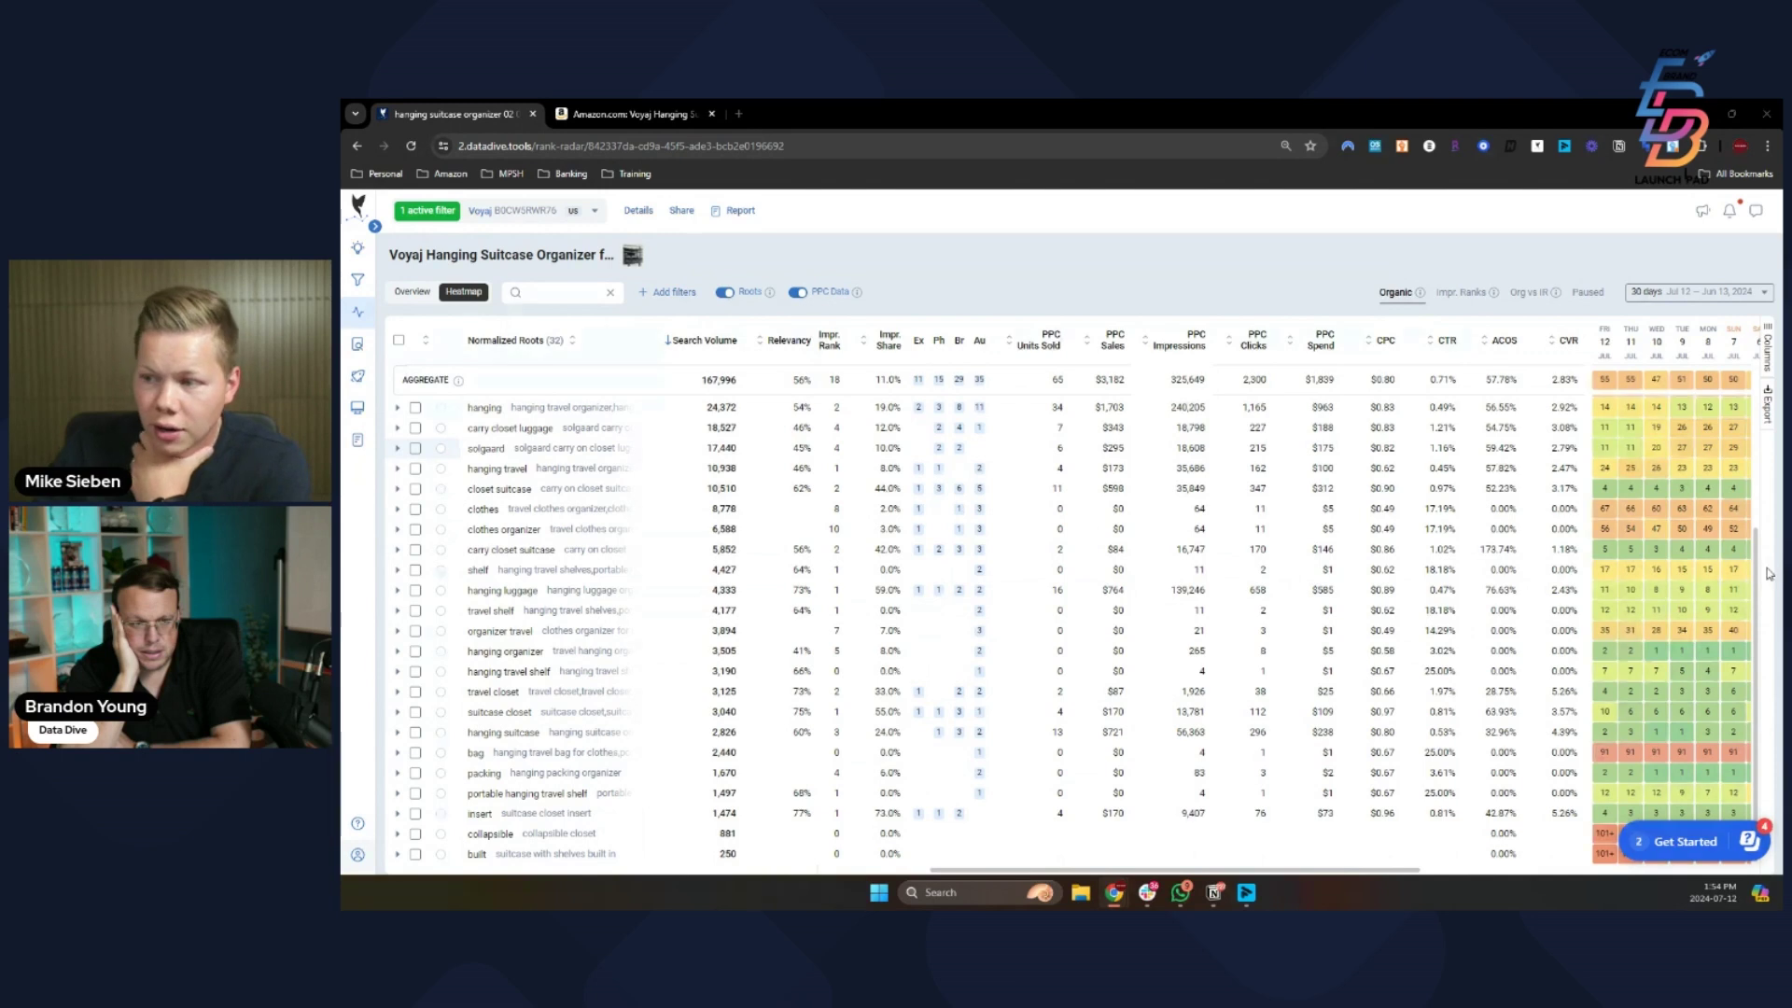
click(397, 692)
scroll(415, 677, down, 1)
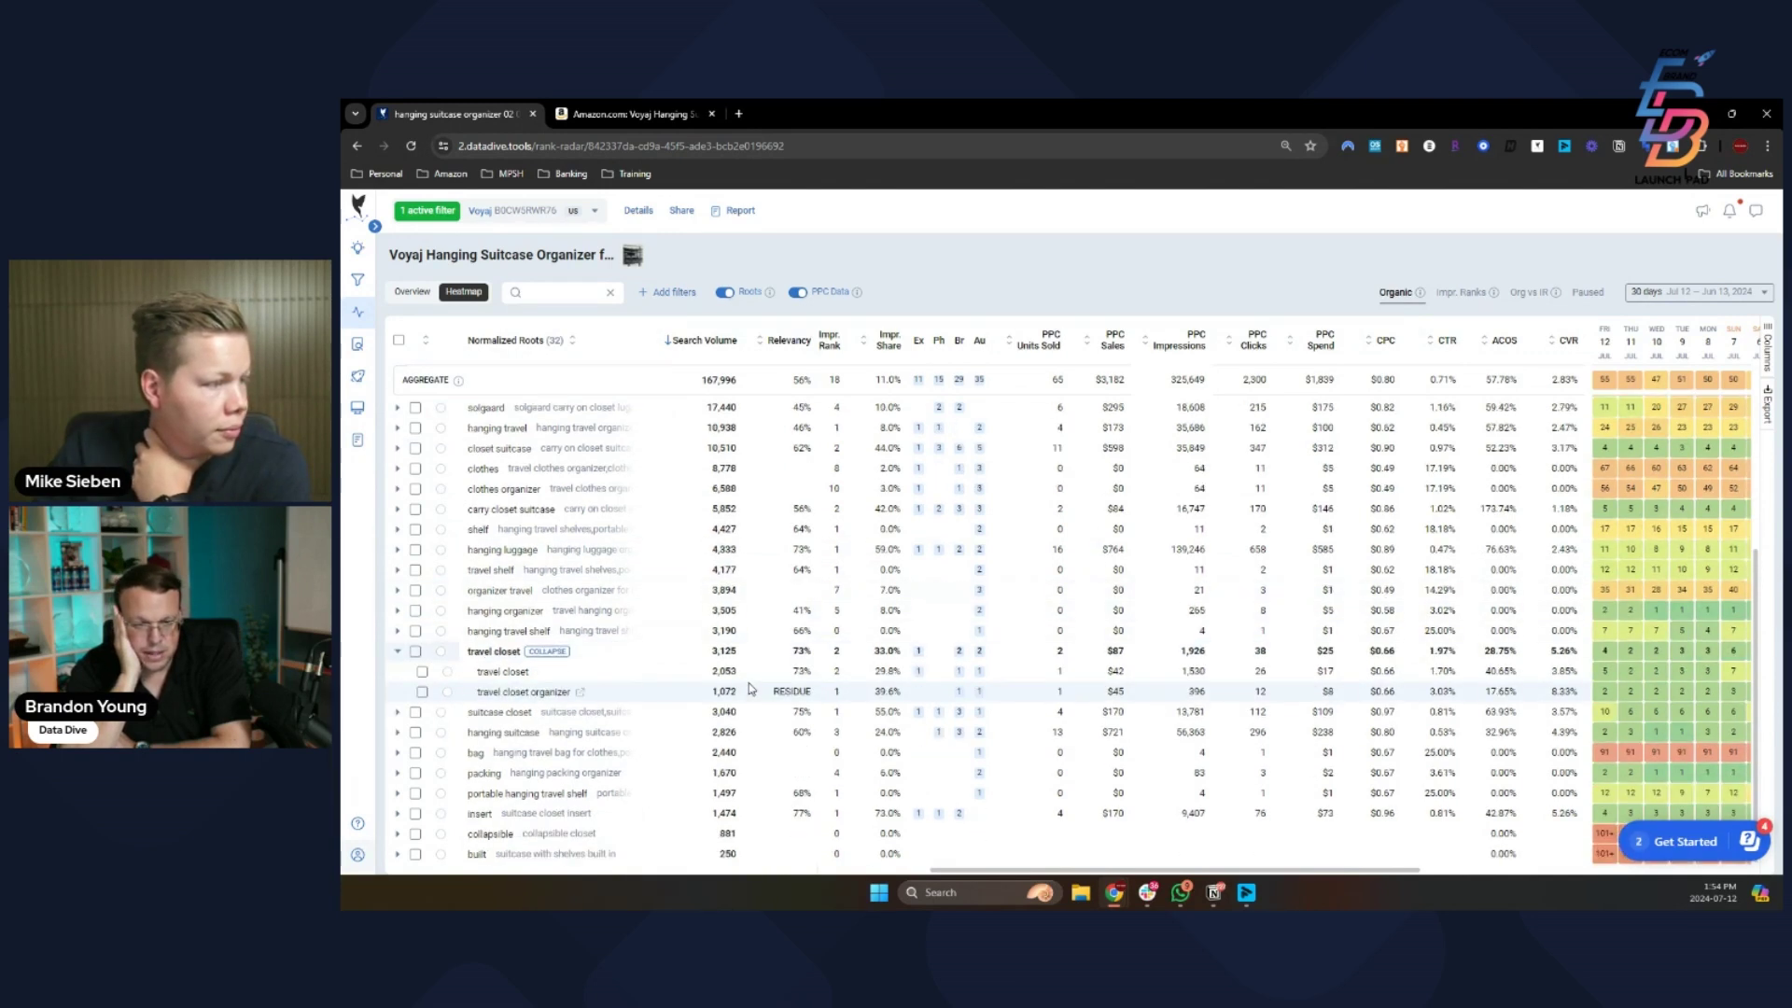
click(415, 651)
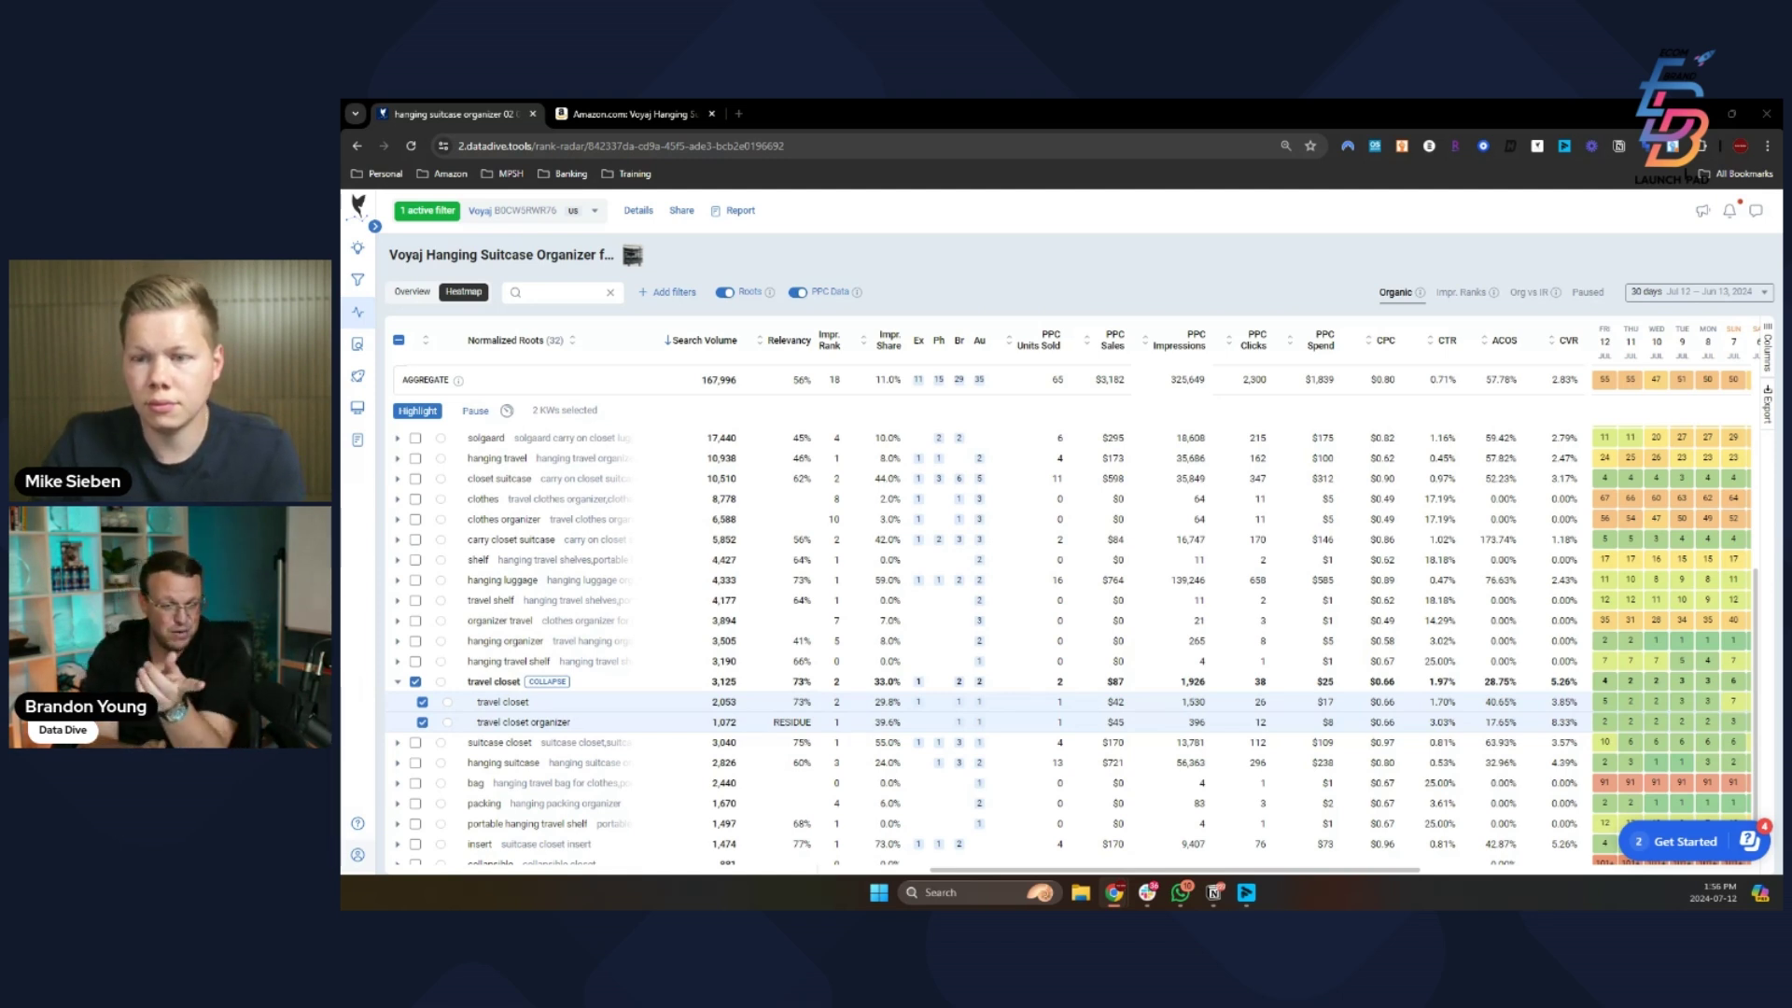
- Open the niche's AI Product Brief and include the Voyaj Hanging Suitcase Organizer among the products to analyze
mouse_move(359, 345)
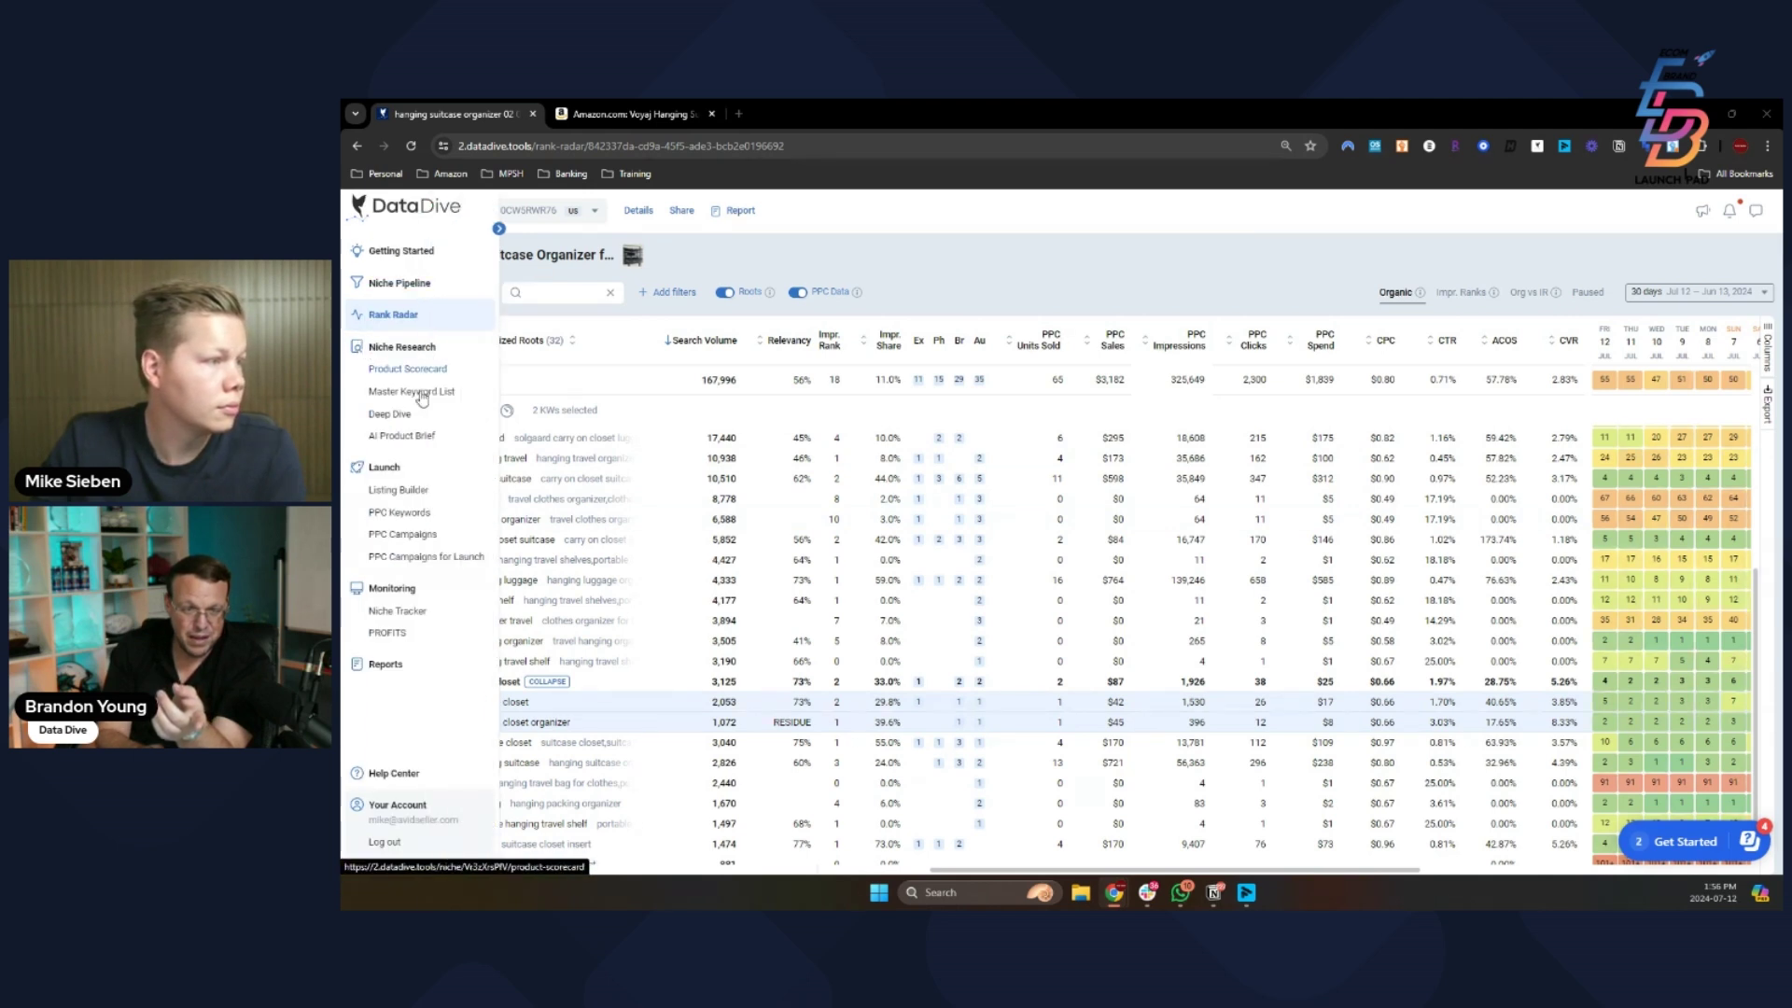
click(420, 436)
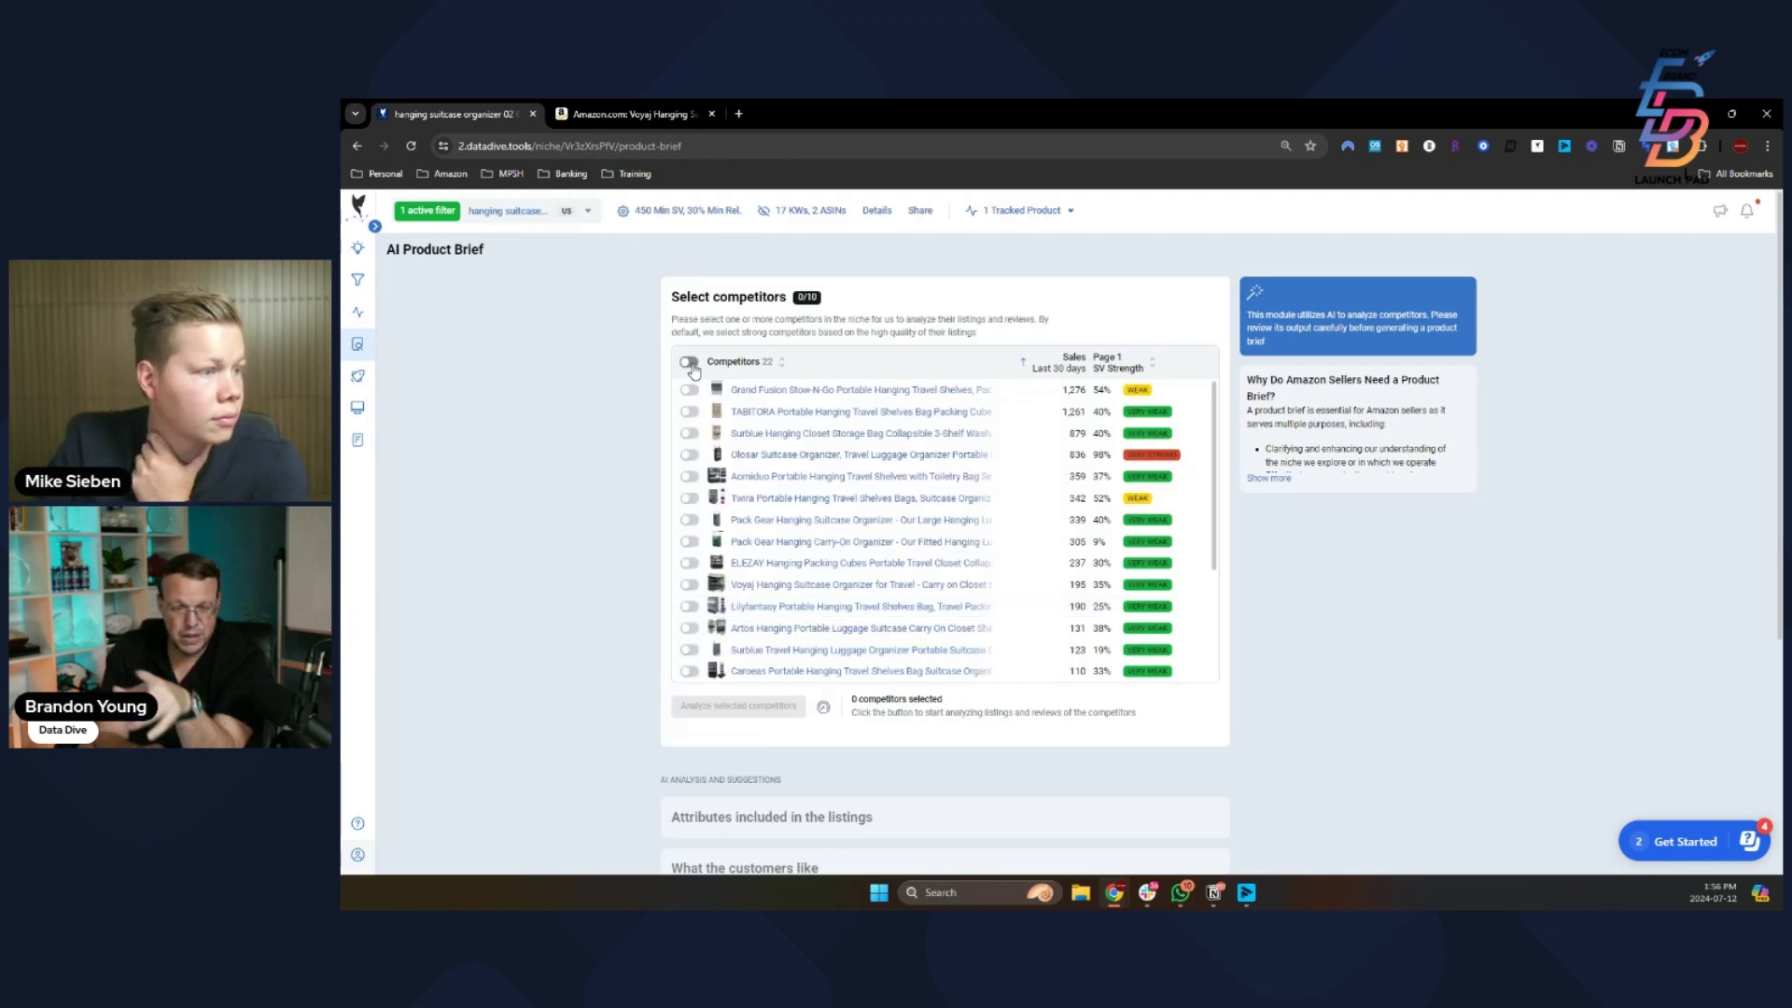
scroll(808, 562, down, 3)
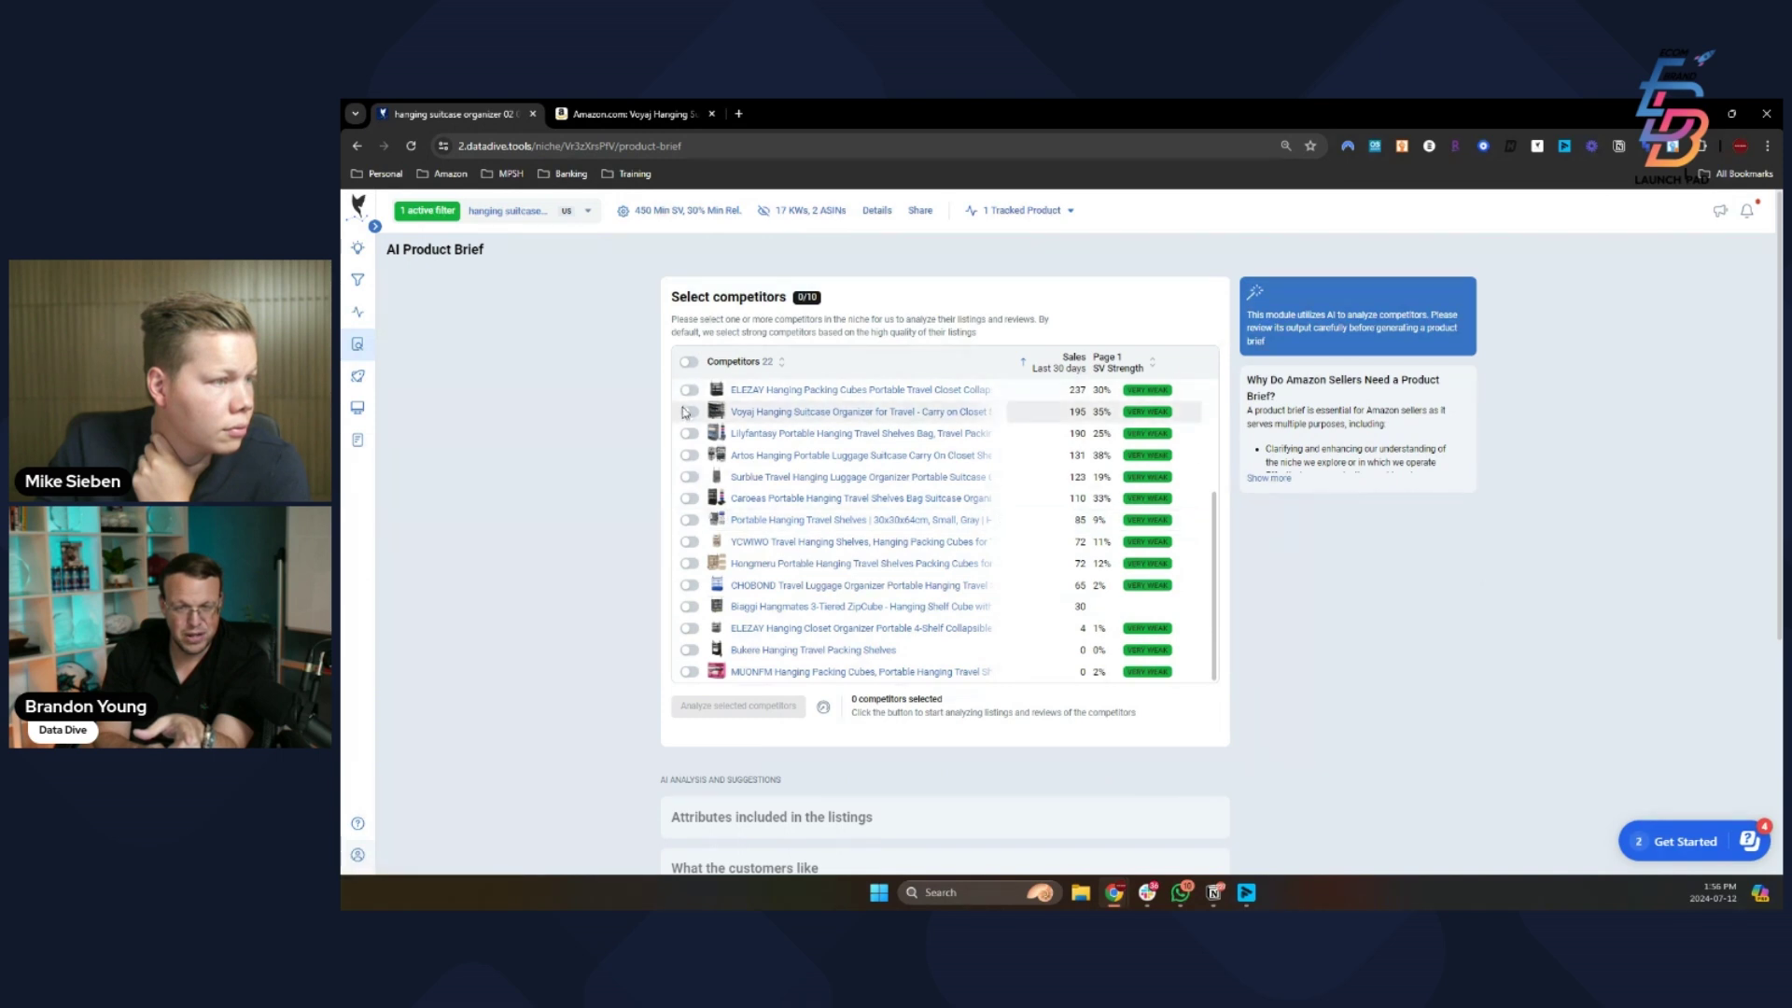
click(689, 411)
scroll(752, 560, up, 3)
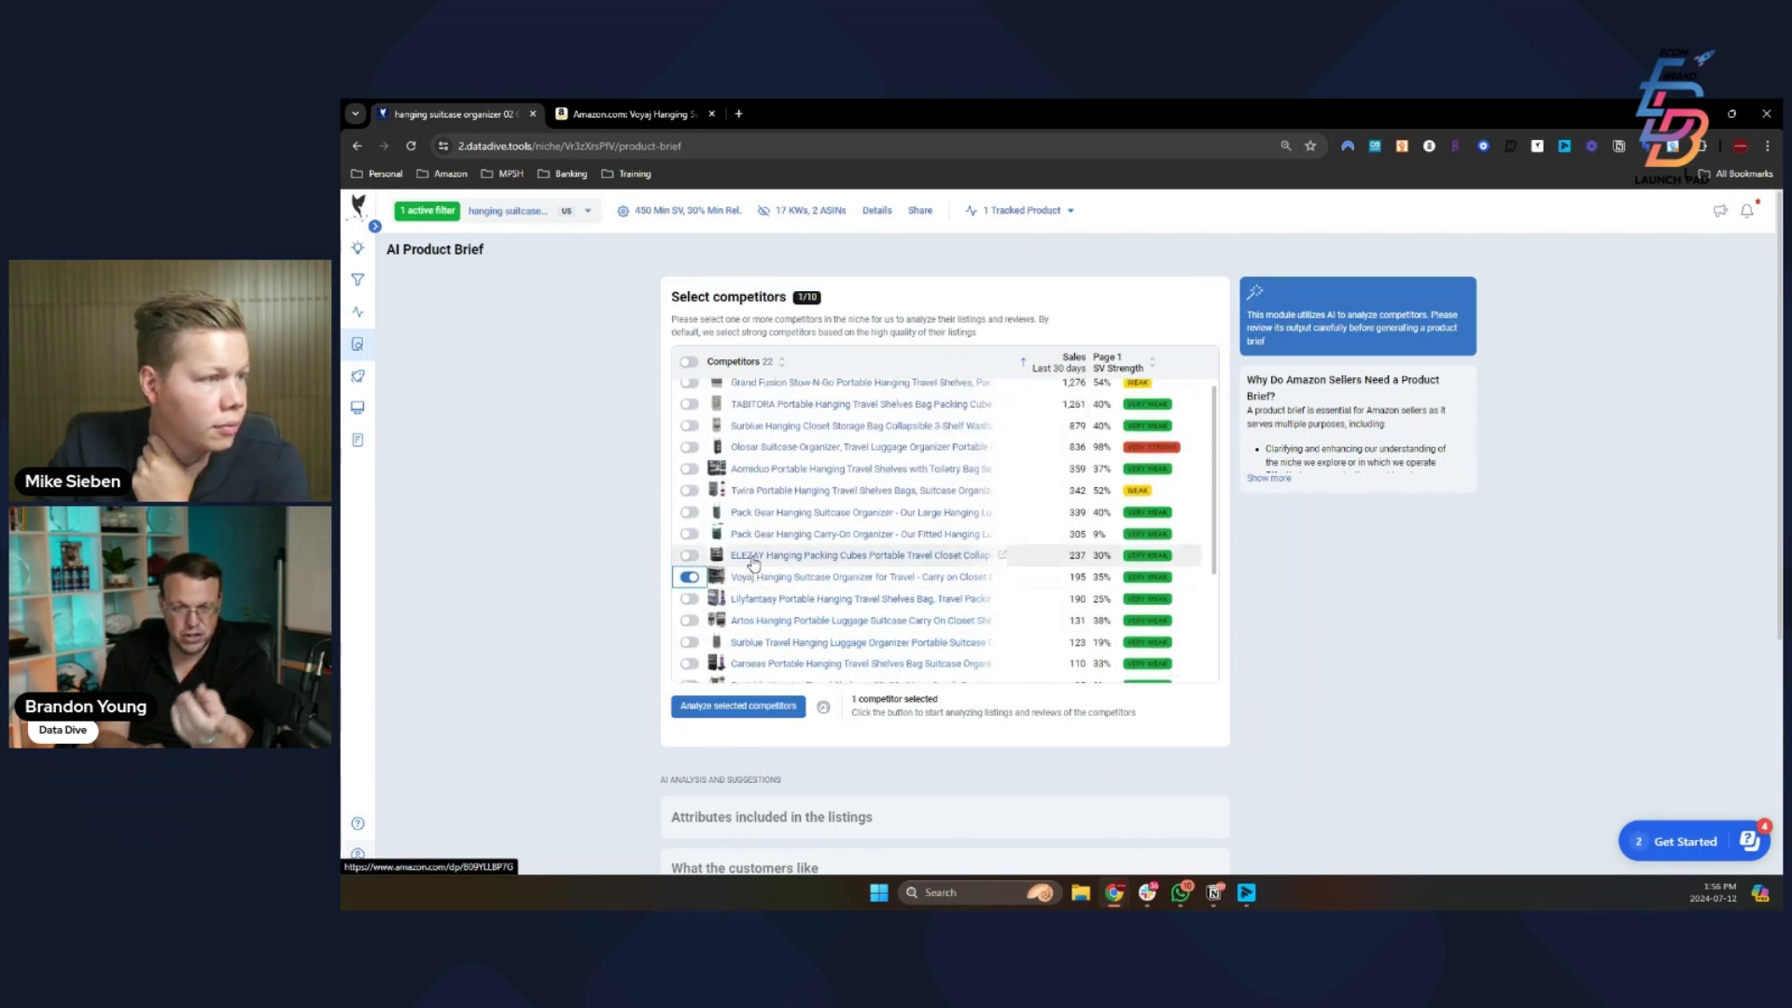
- Add the nine competitors ranked above Voyaj, from Grand Fusion through ELEZAY, to the product brief and start analyzing the selected competitors
click(689, 390)
click(688, 411)
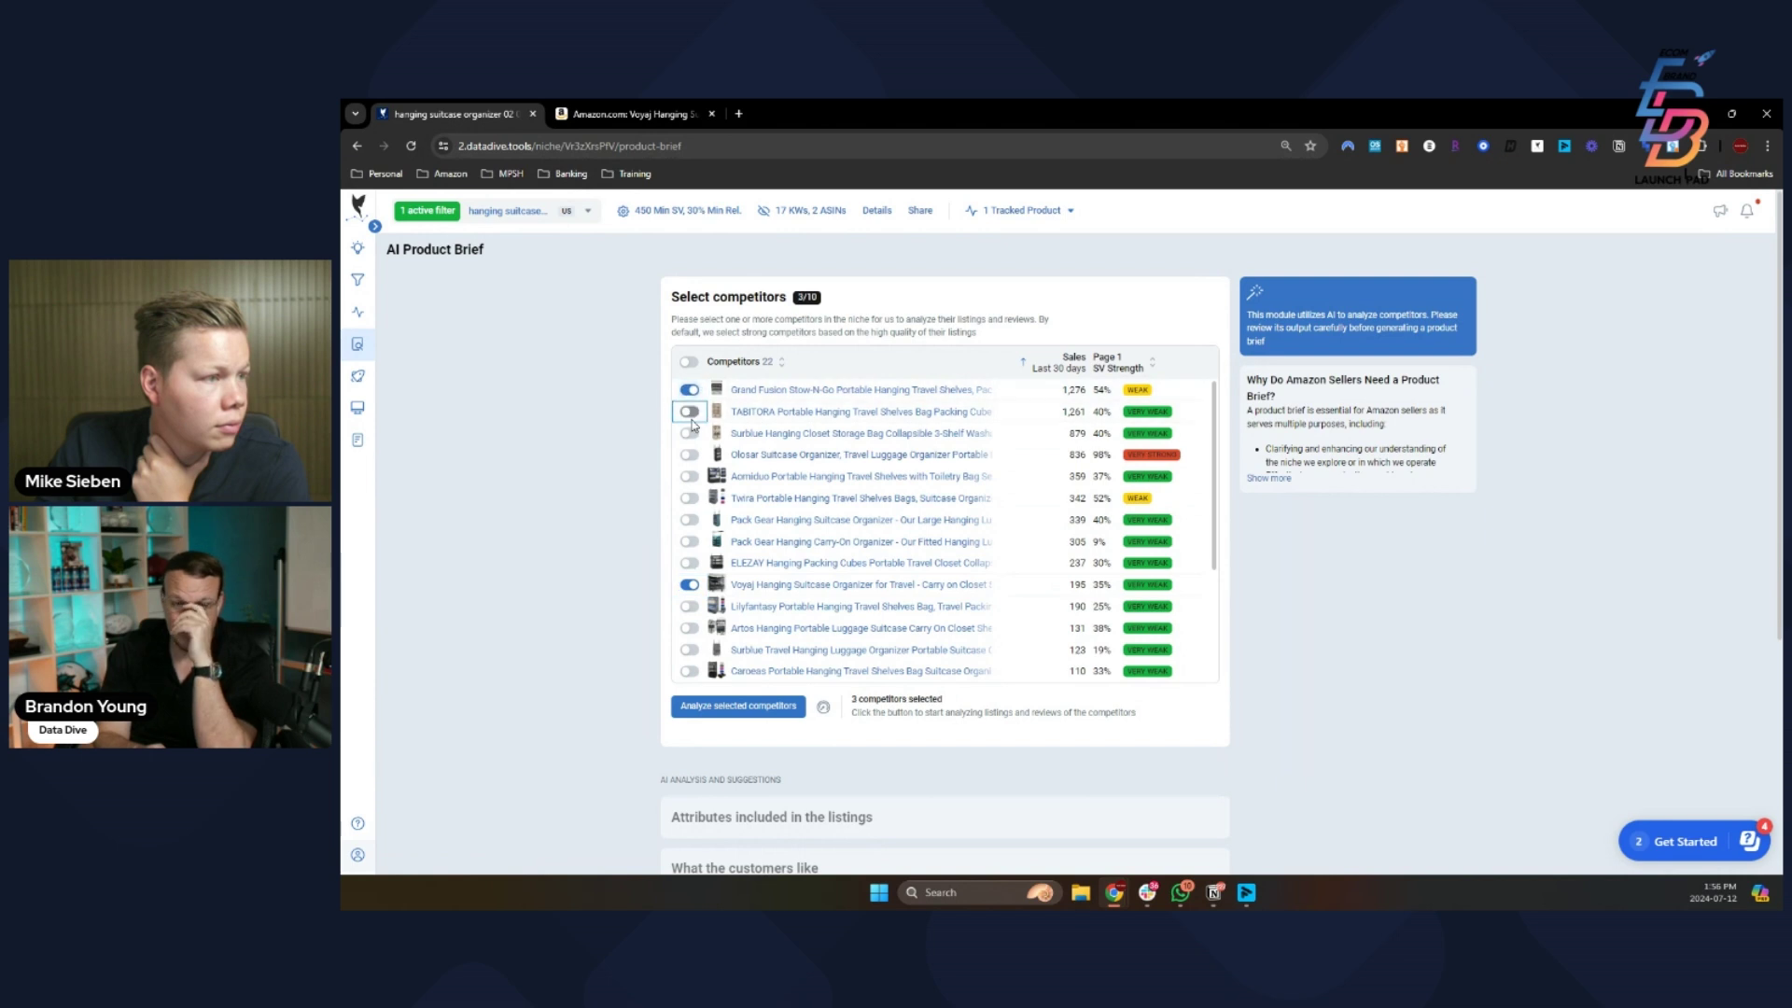
click(688, 433)
click(689, 455)
click(689, 476)
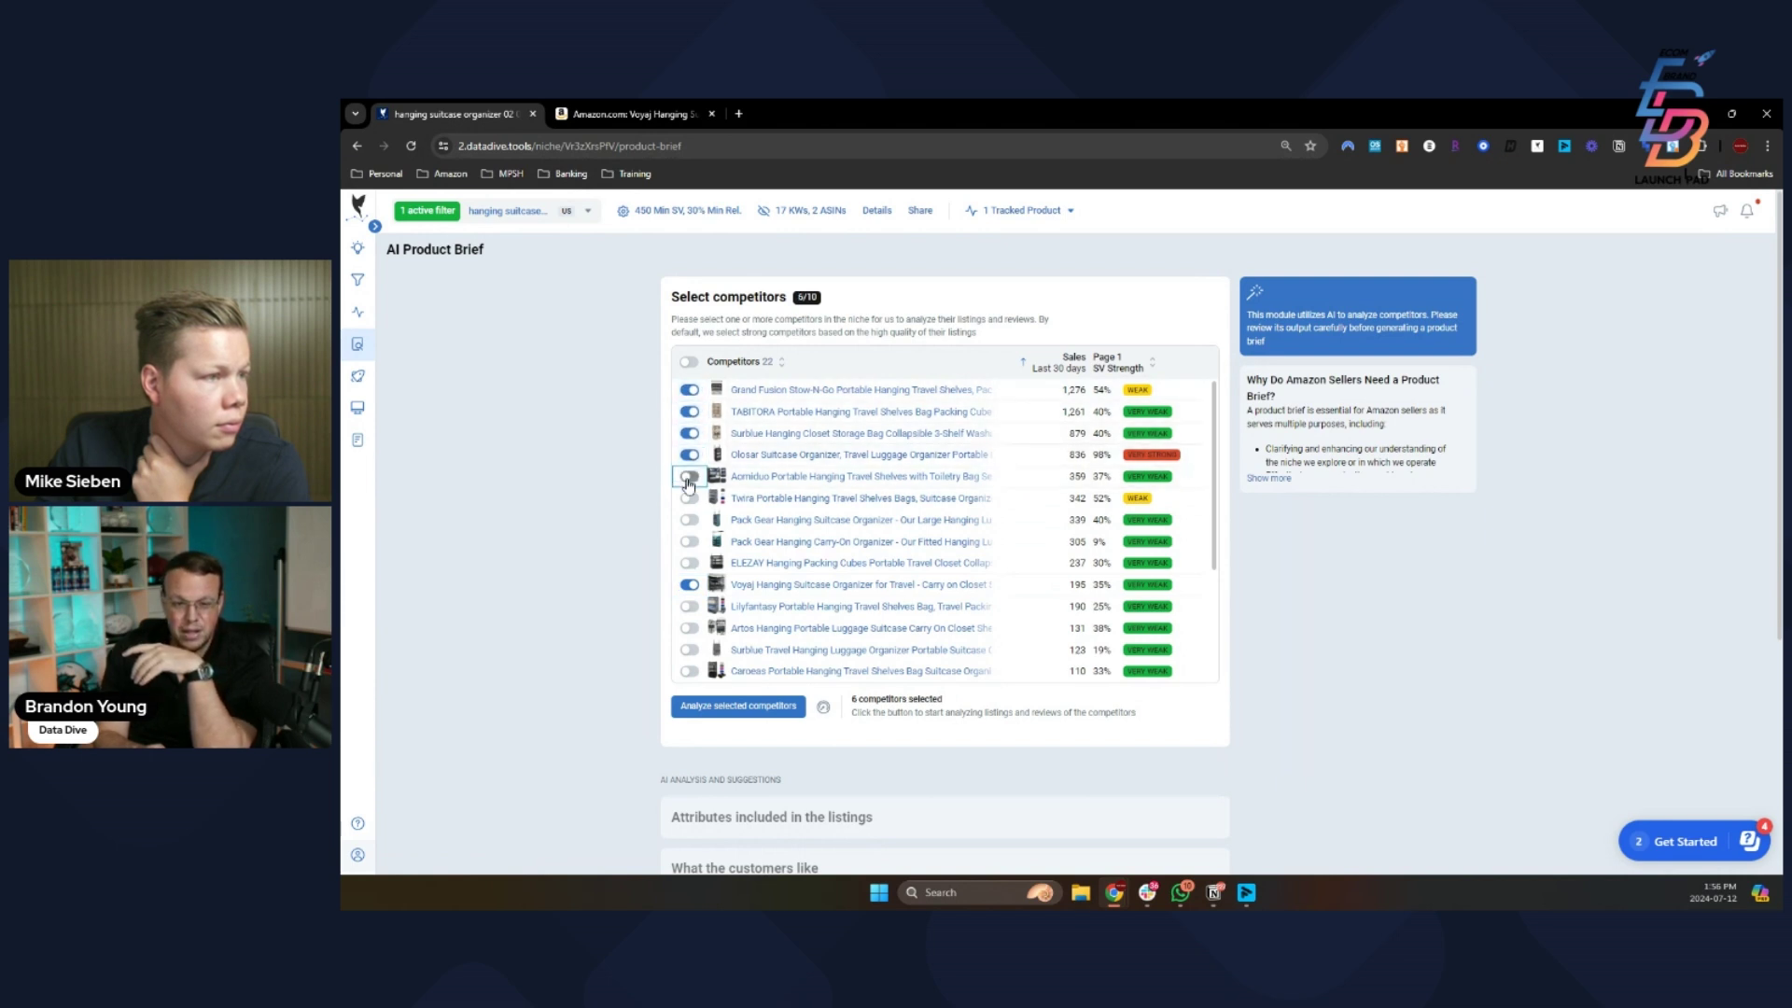
click(689, 498)
click(688, 520)
click(689, 541)
click(690, 562)
click(742, 708)
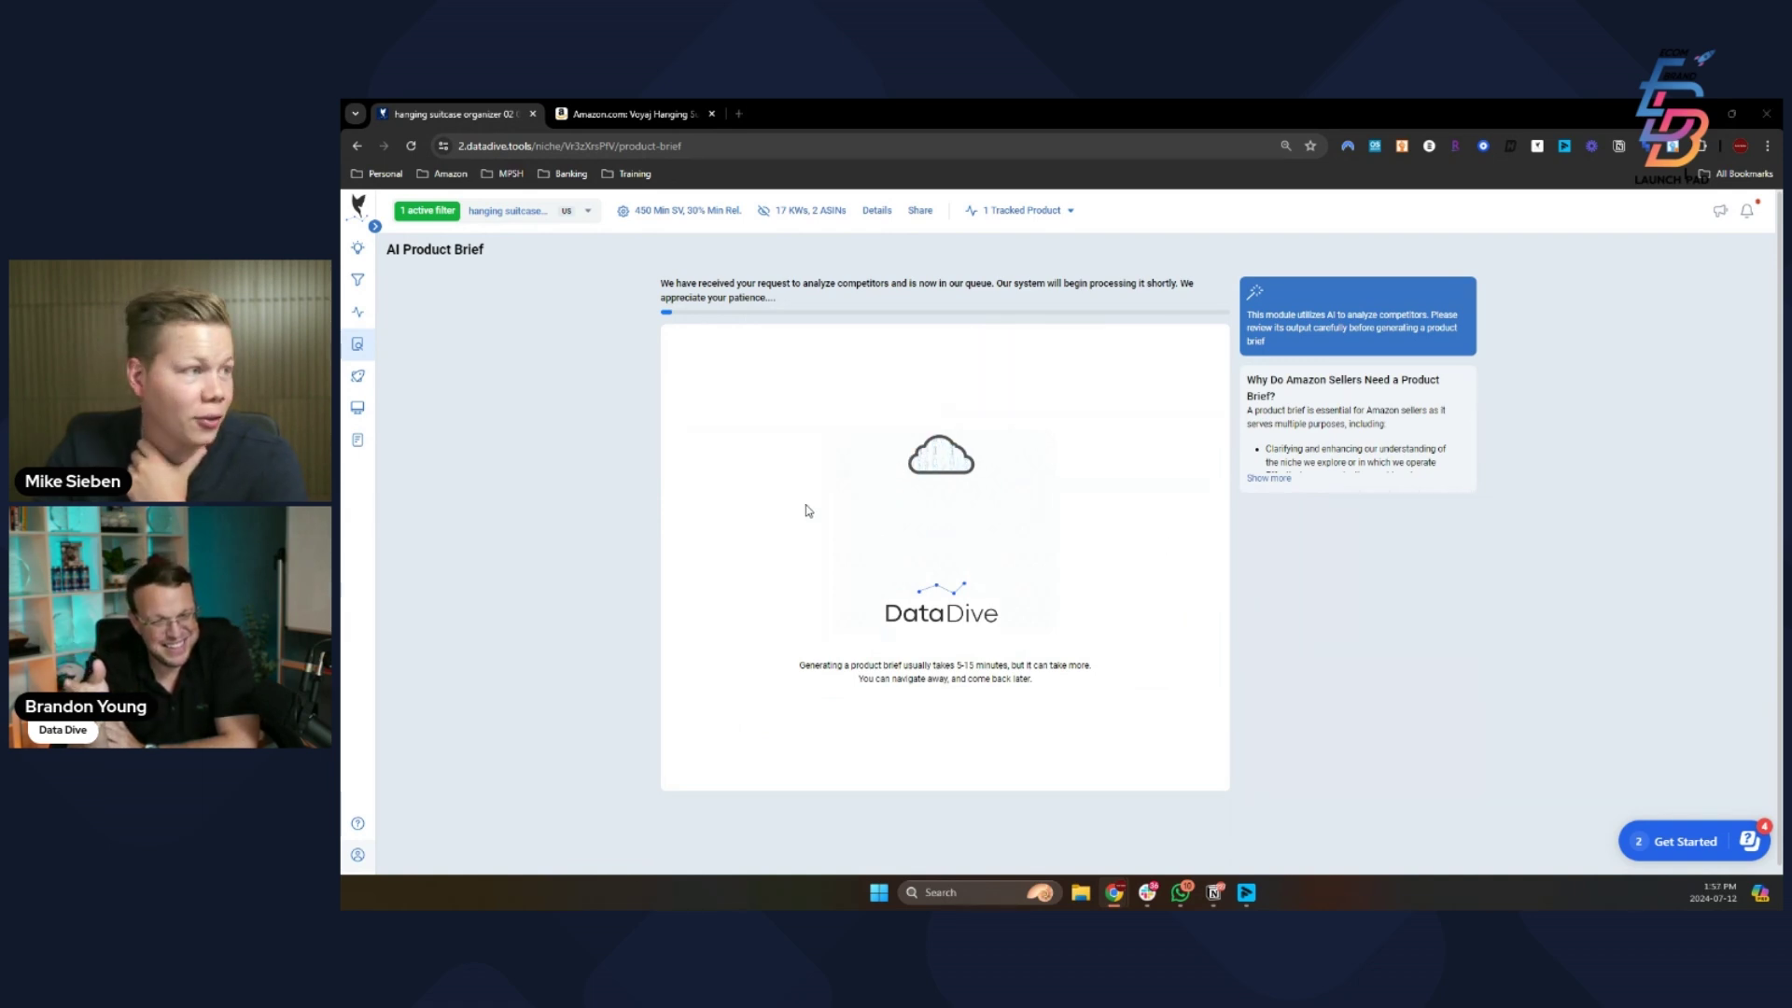
- Return to the niche's Master Keyword List and enable comparison between its previous dives
mouse_move(355, 336)
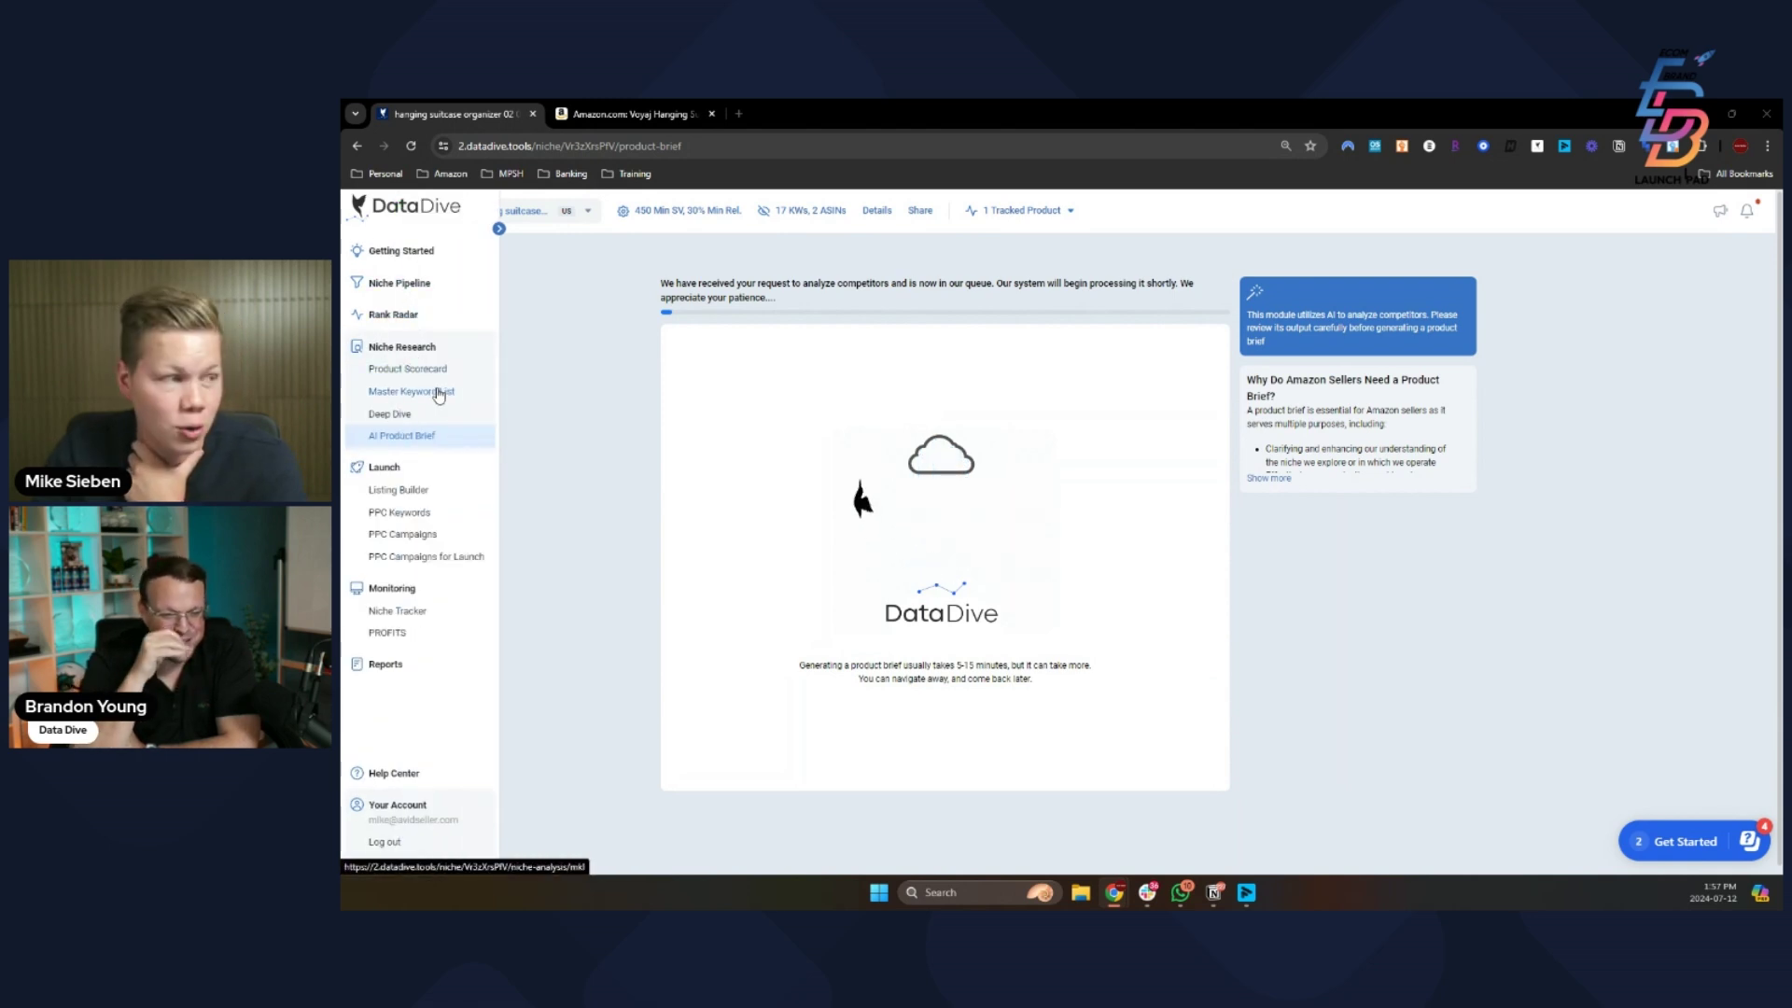
click(438, 392)
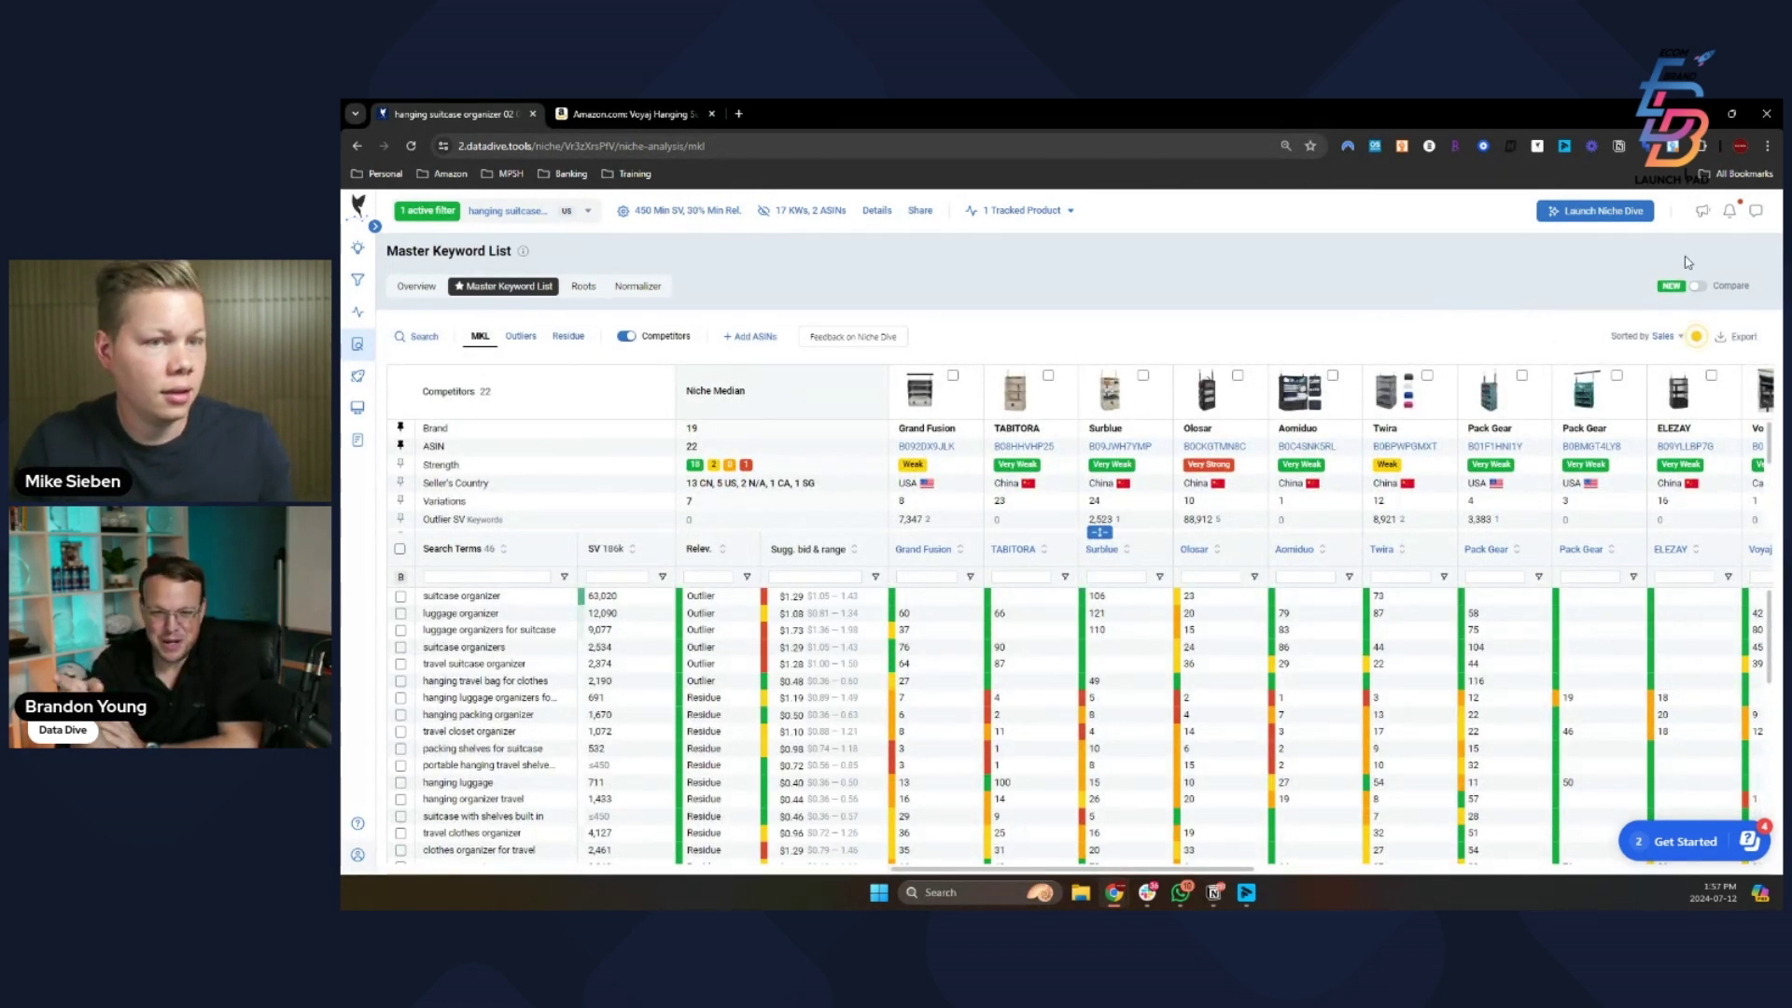
click(1697, 286)
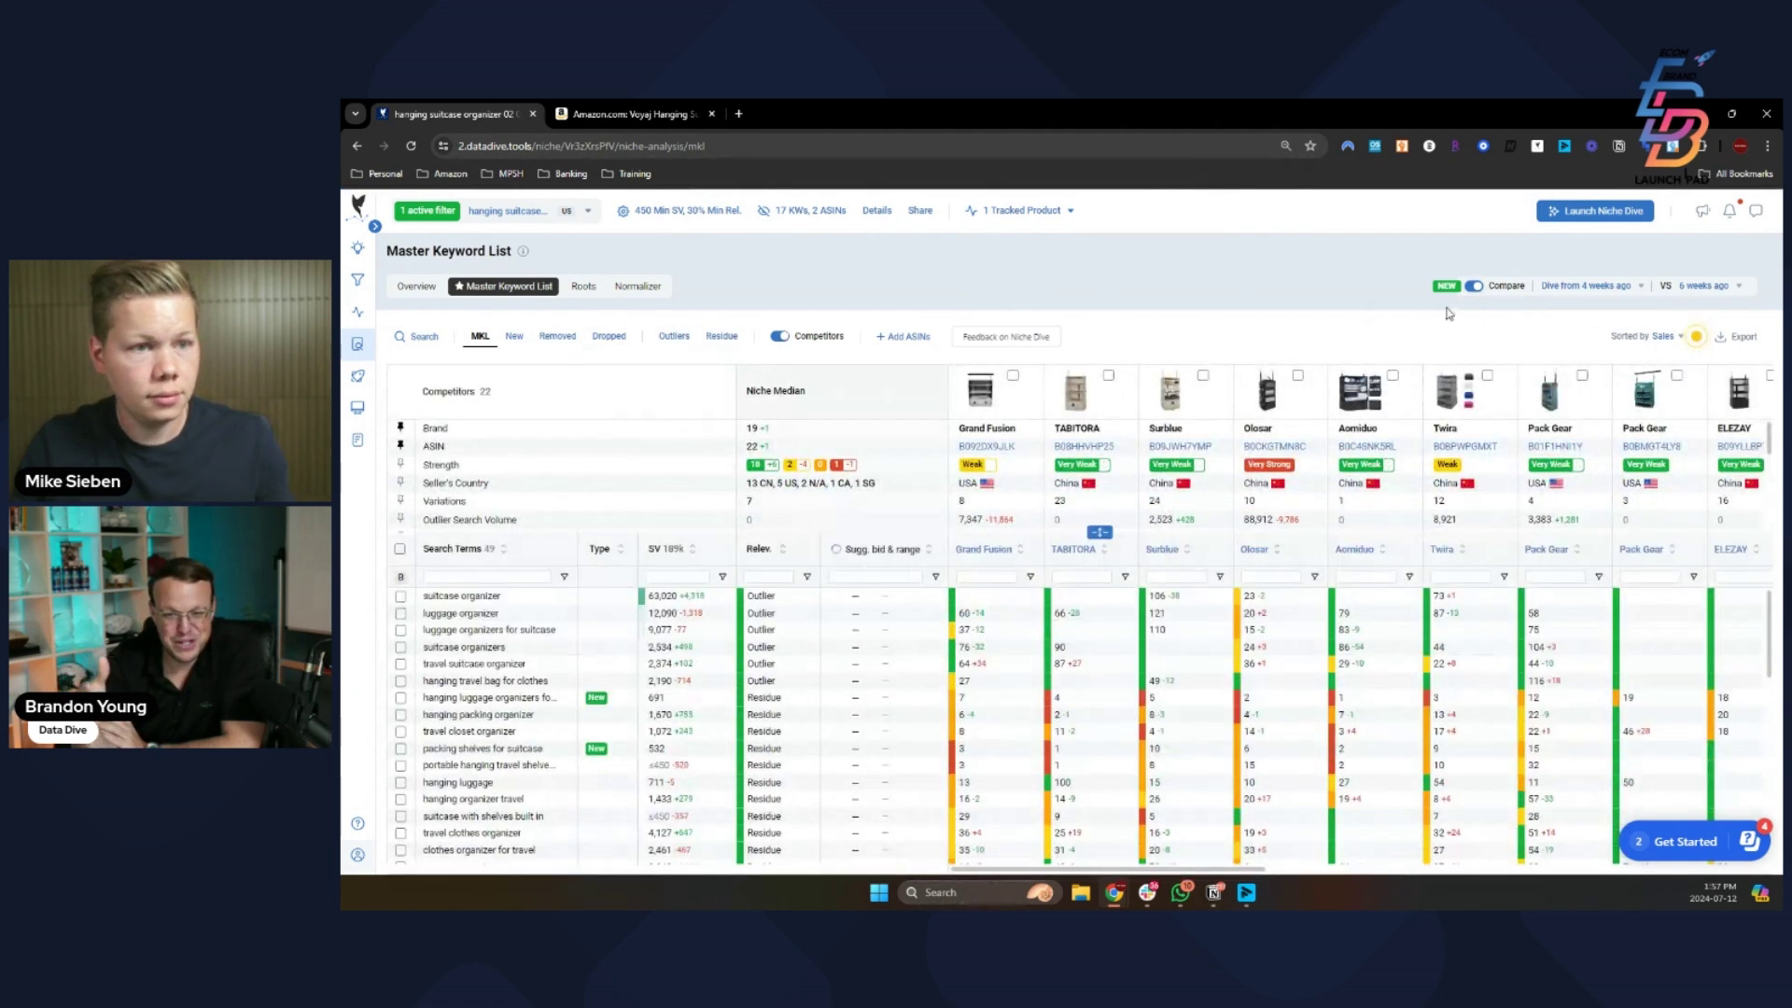
- Run a fresh dive to update the niche with the current list of competitors
click(1627, 288)
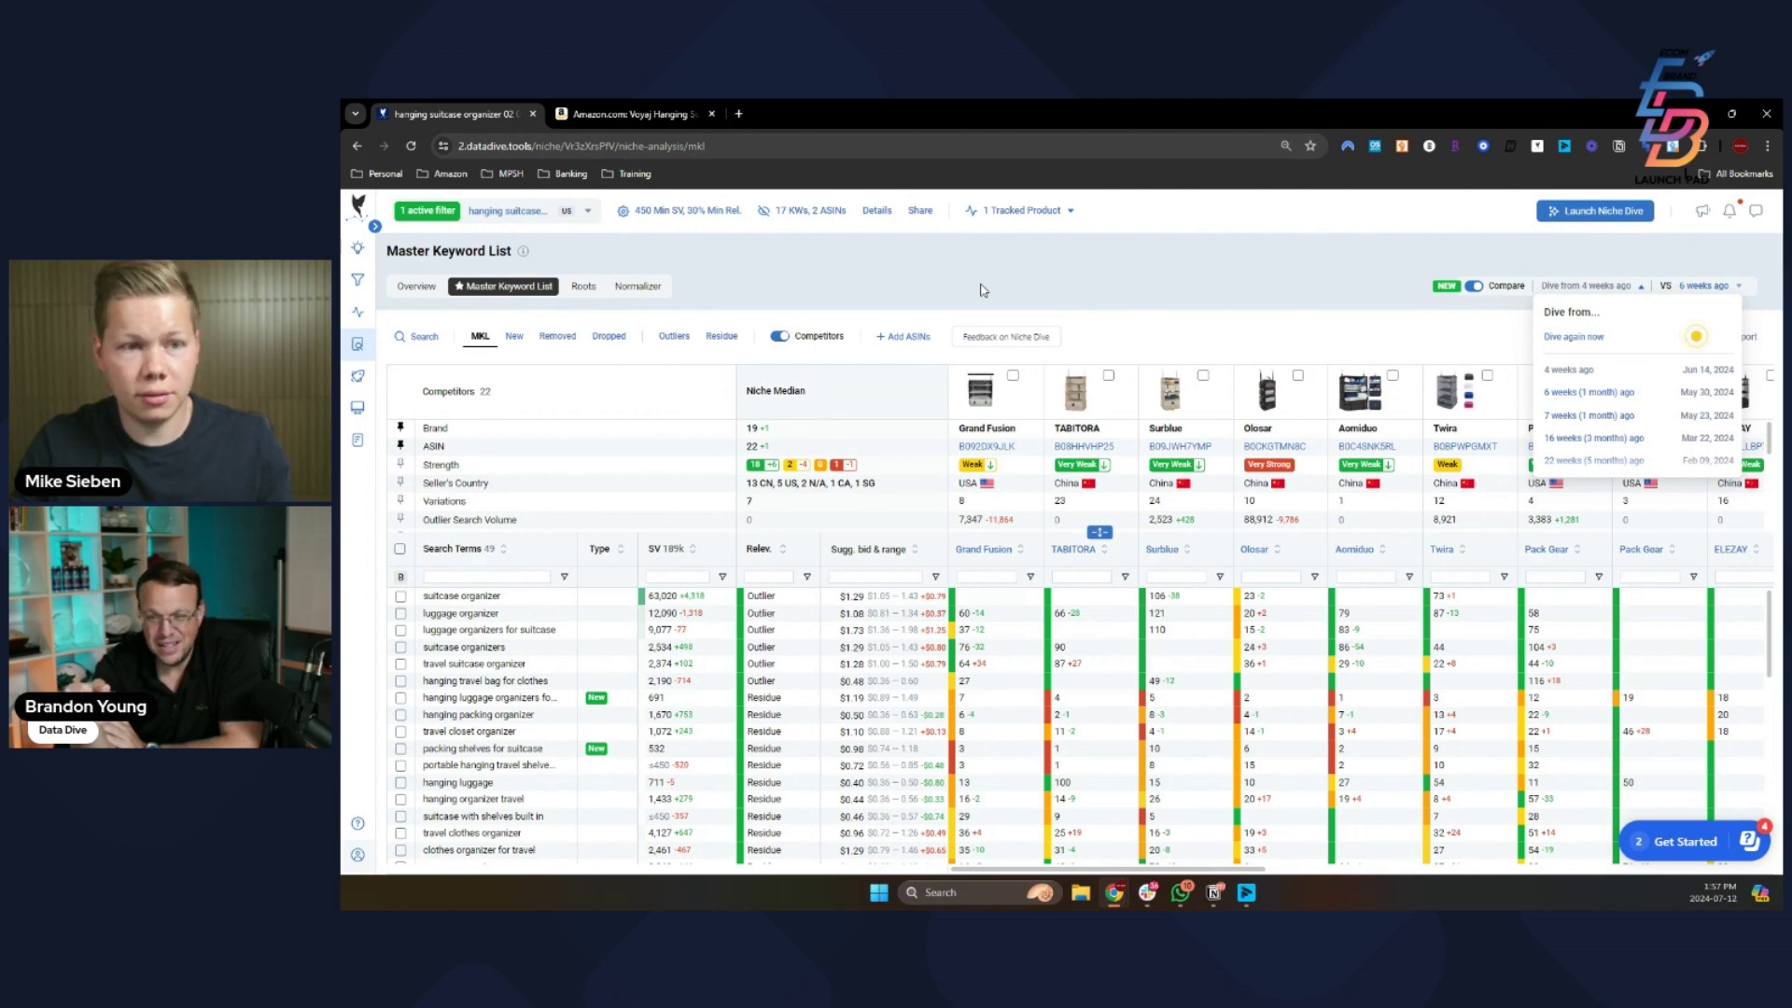
click(1587, 341)
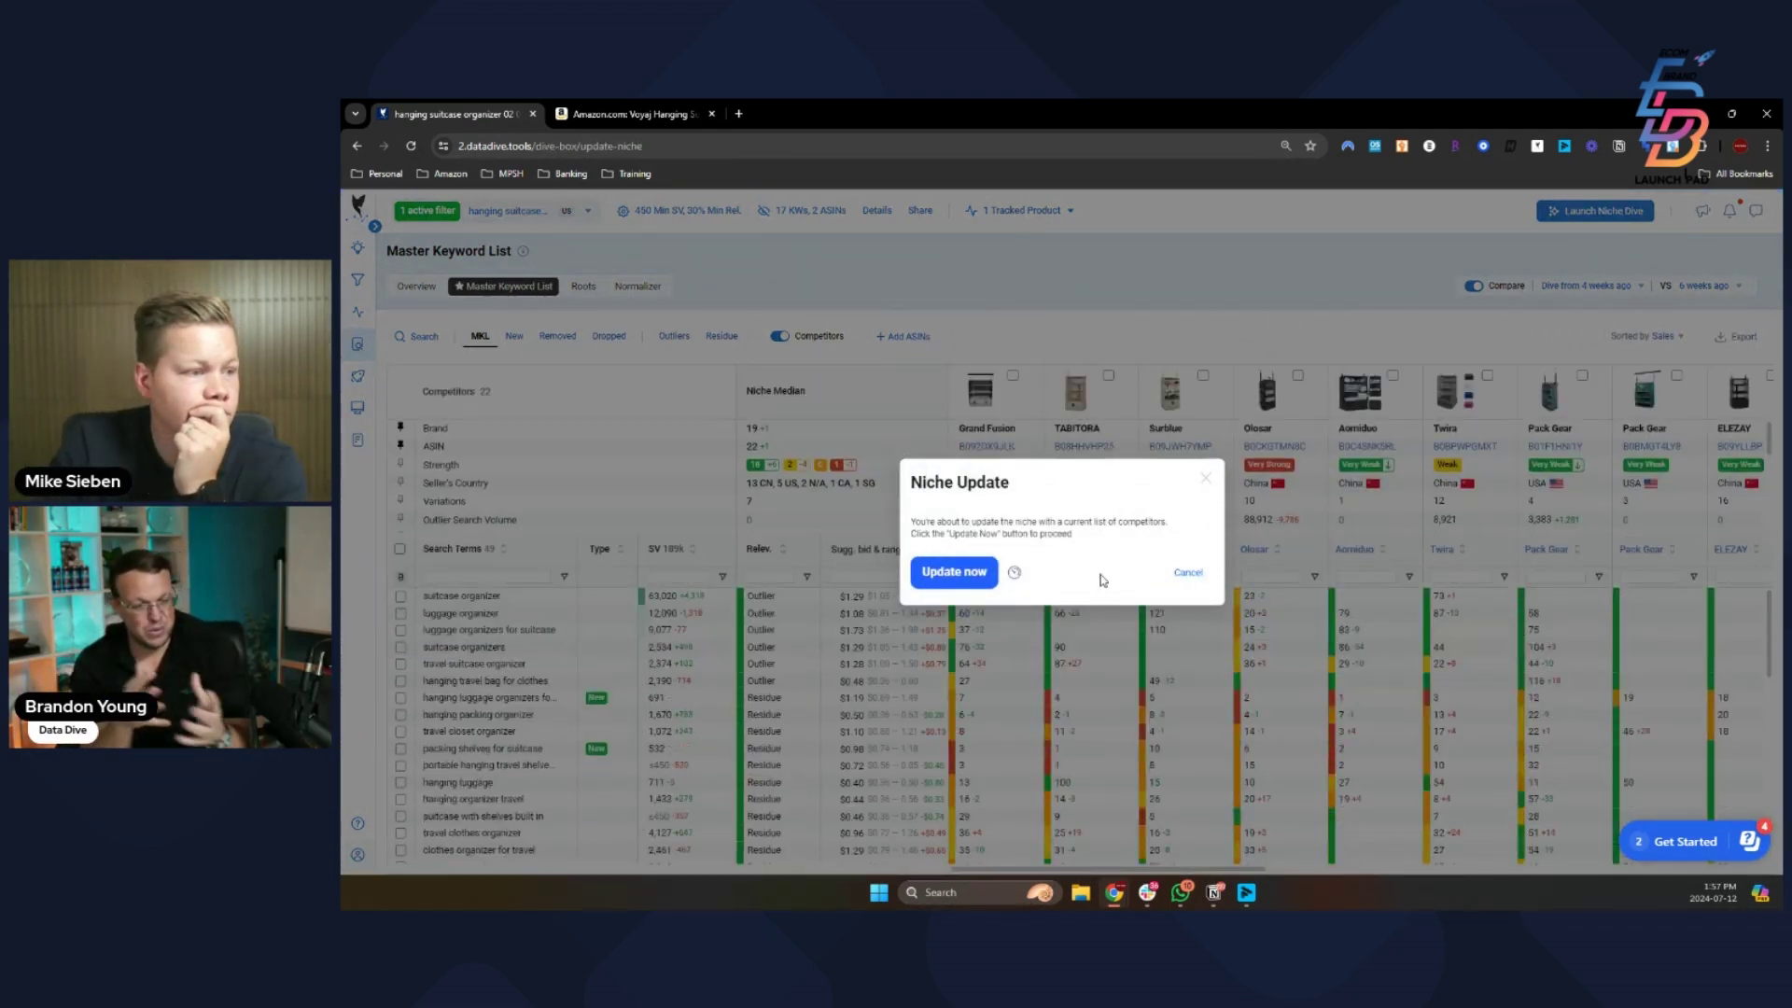
click(982, 567)
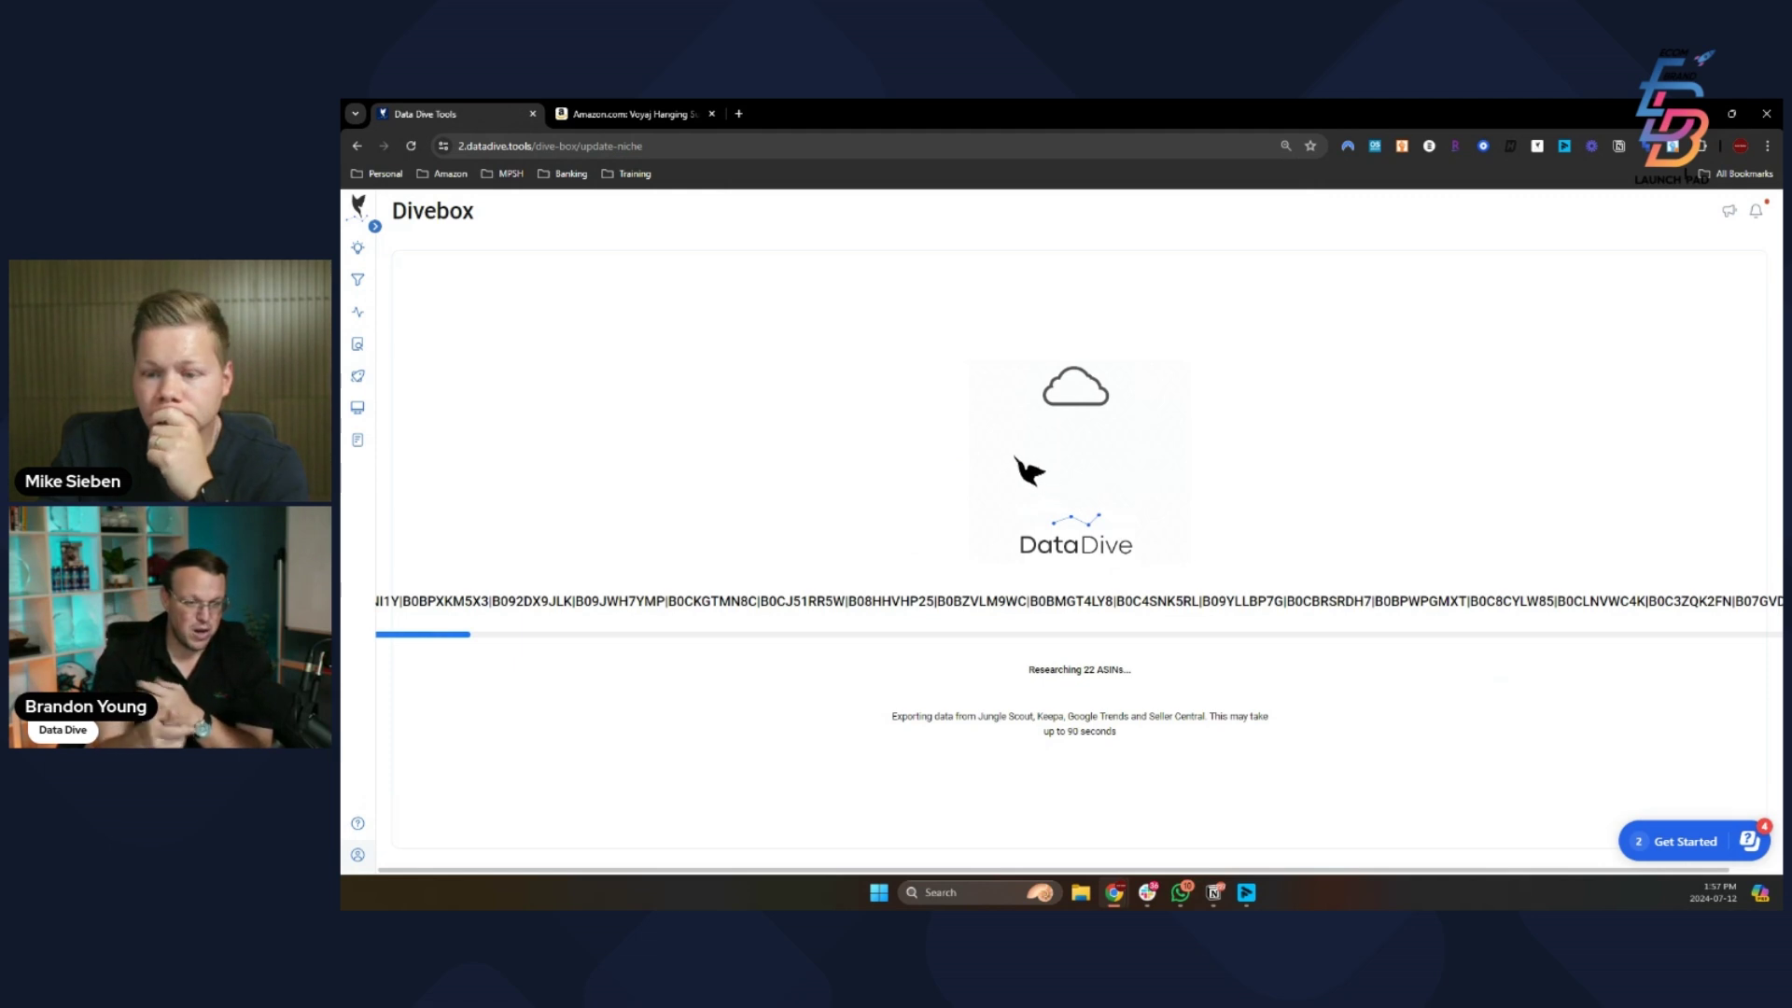